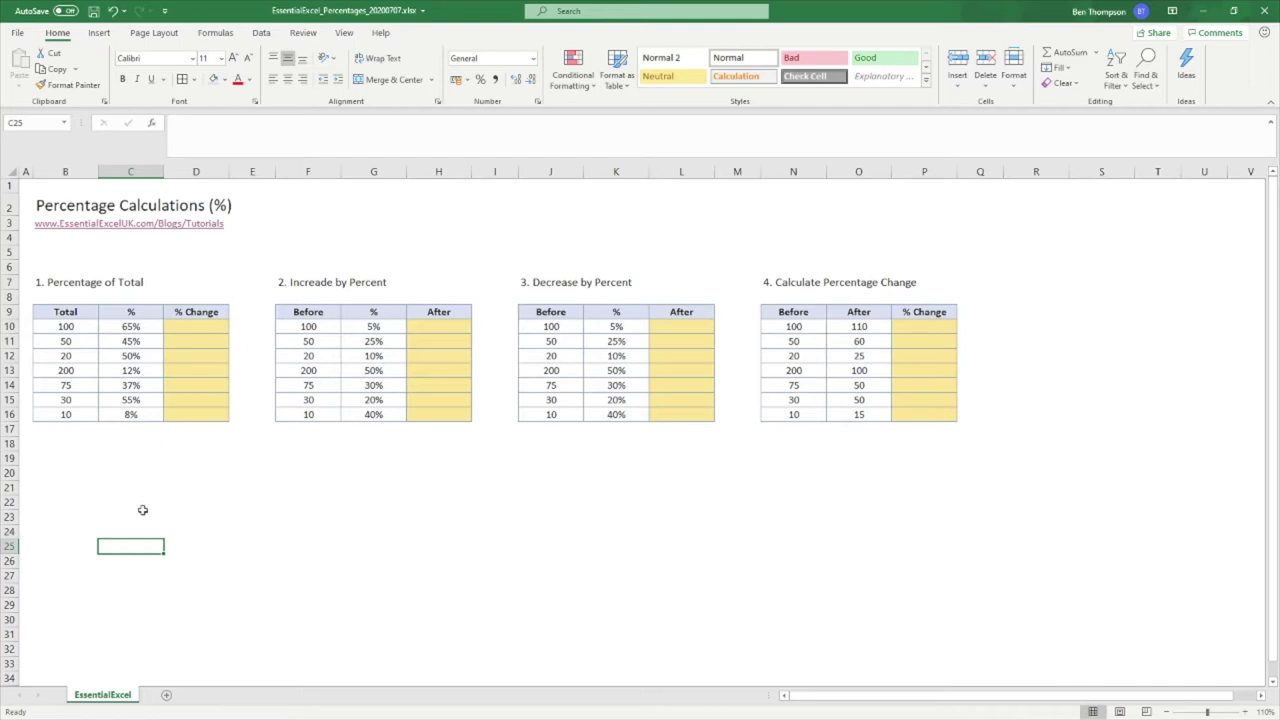
Review the Total 100 in B10 and the 65% in C10, then select D10
click(71, 250)
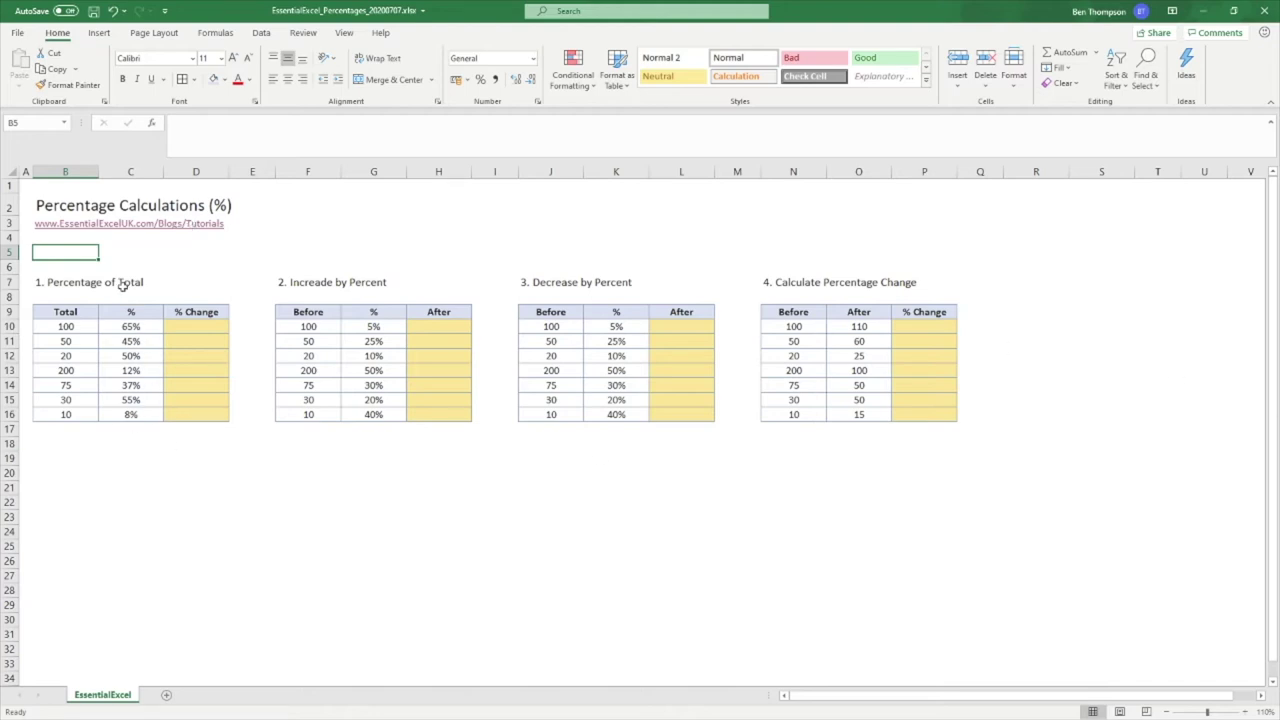
click(77, 326)
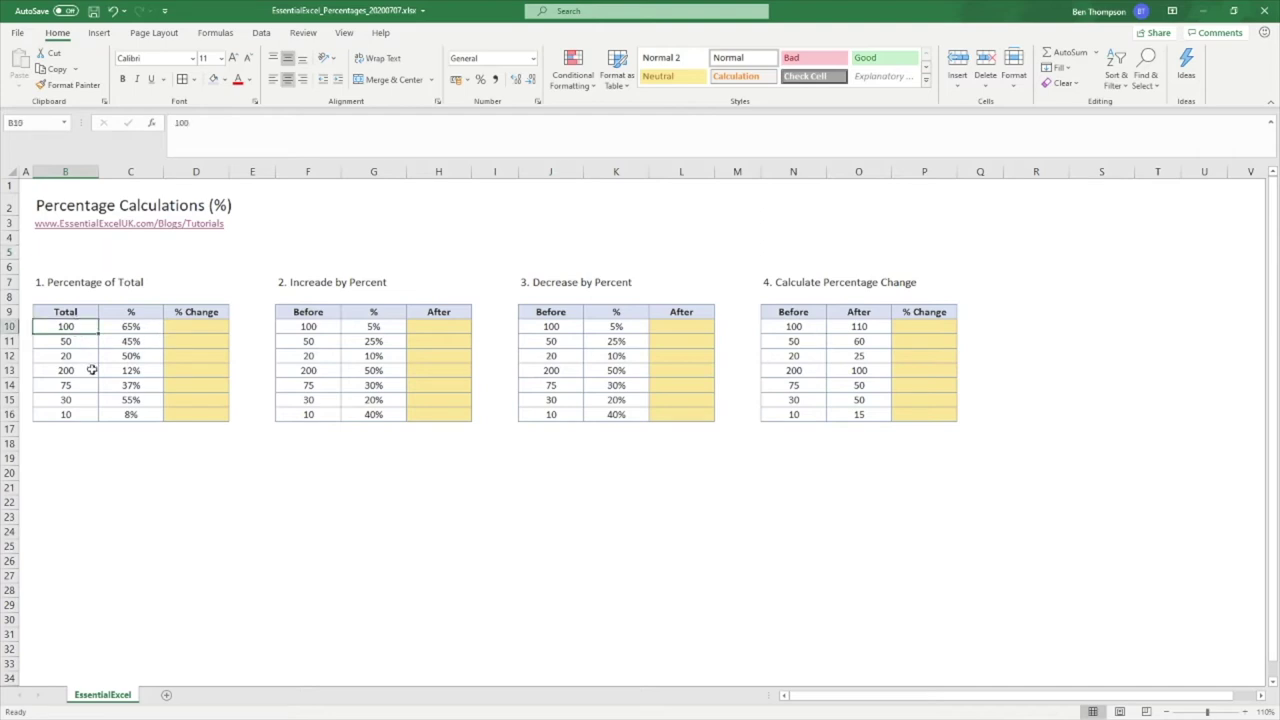
click(148, 328)
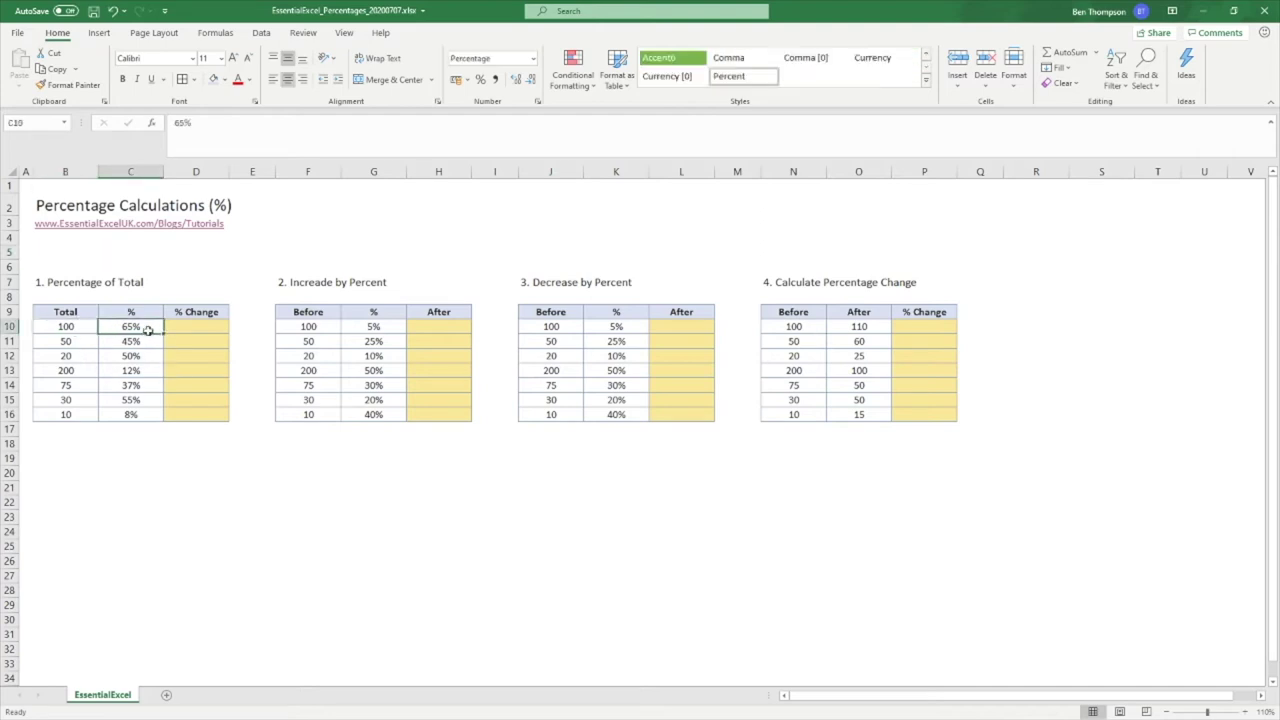
click(70, 328)
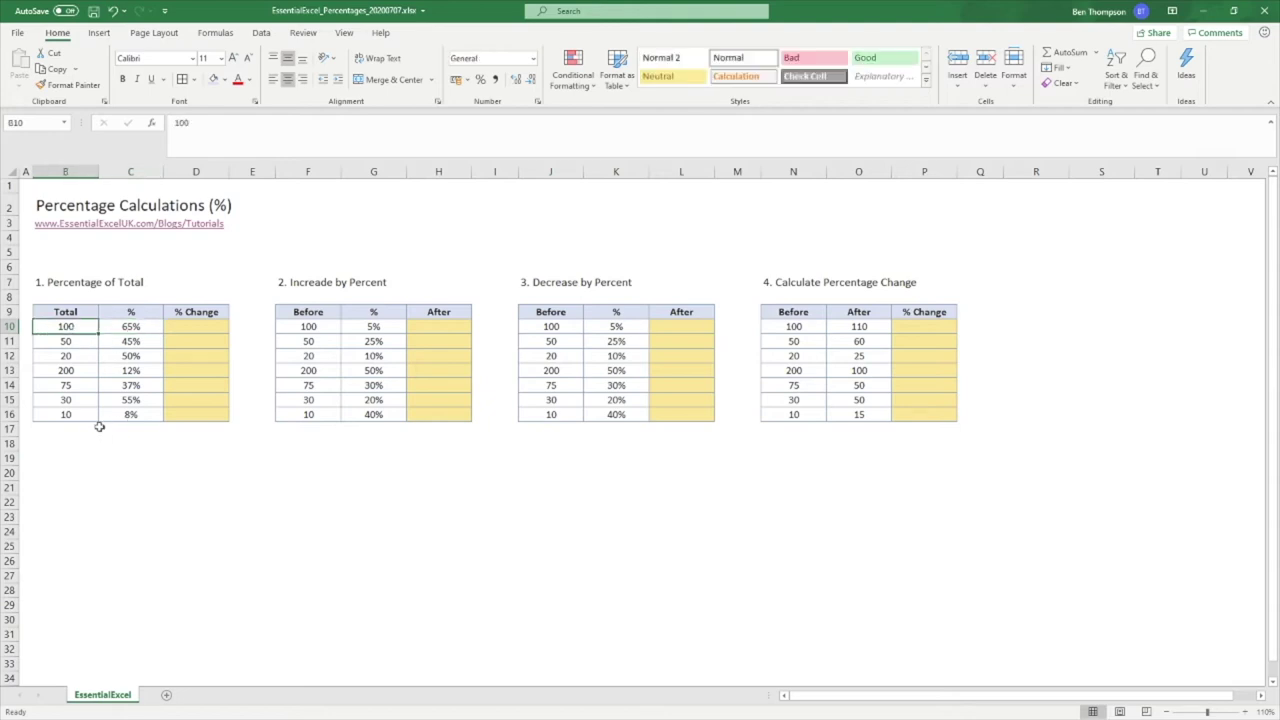
click(141, 326)
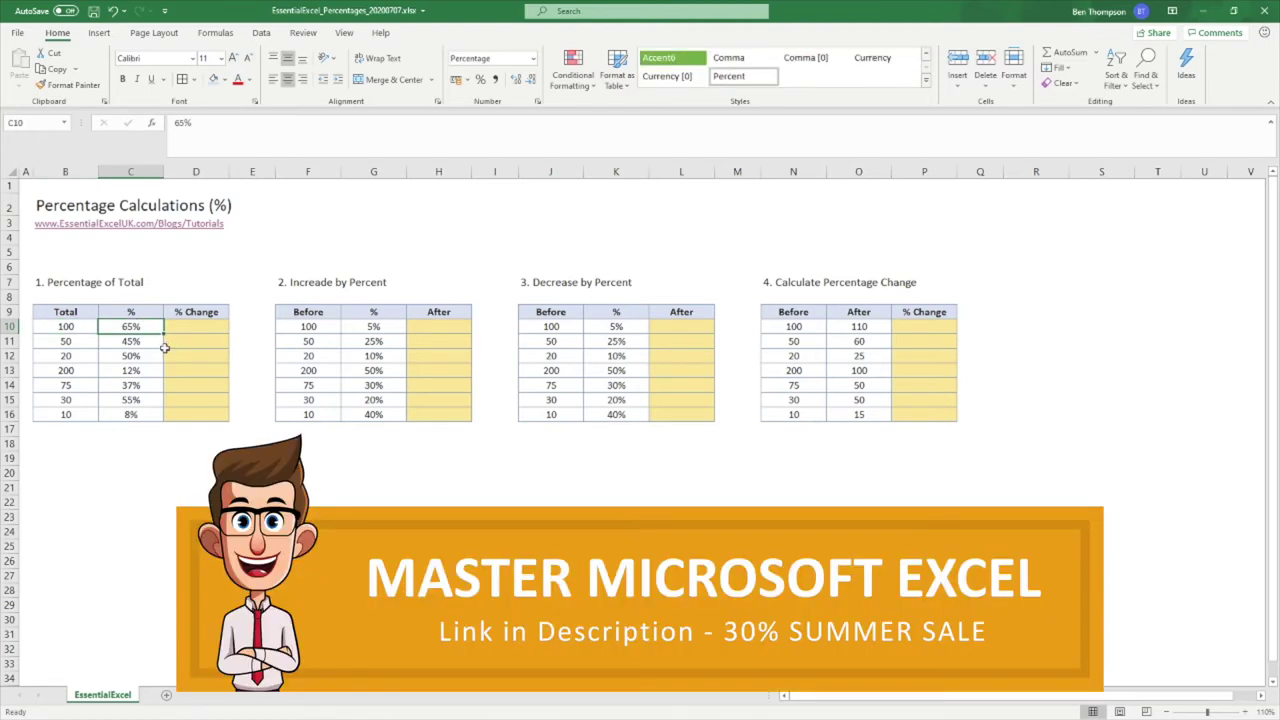
click(198, 329)
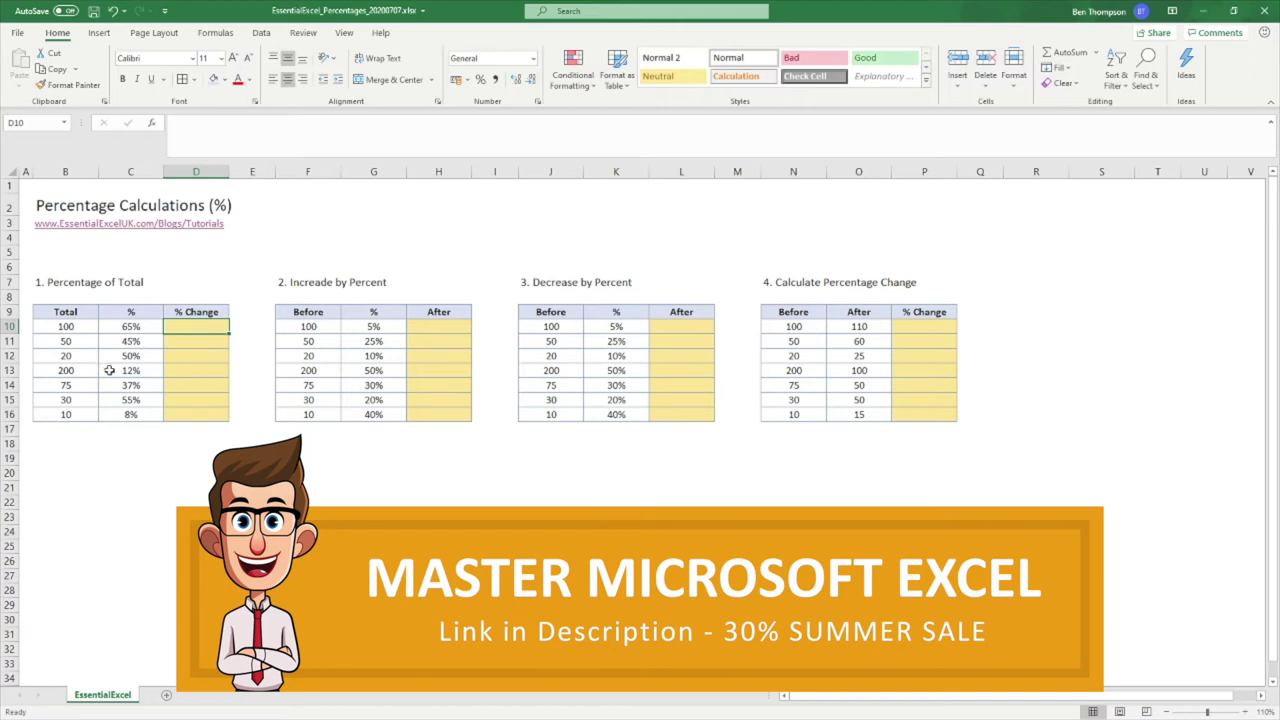
click(82, 327)
click(131, 327)
click(57, 329)
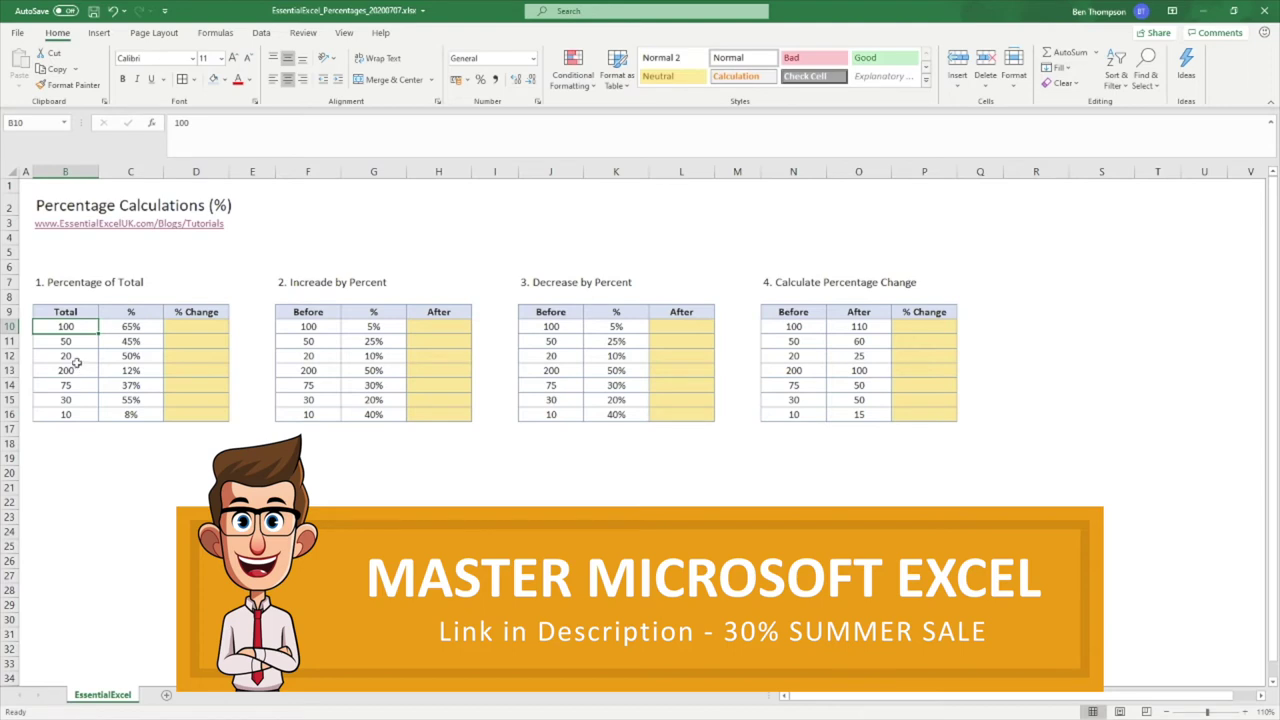
click(194, 328)
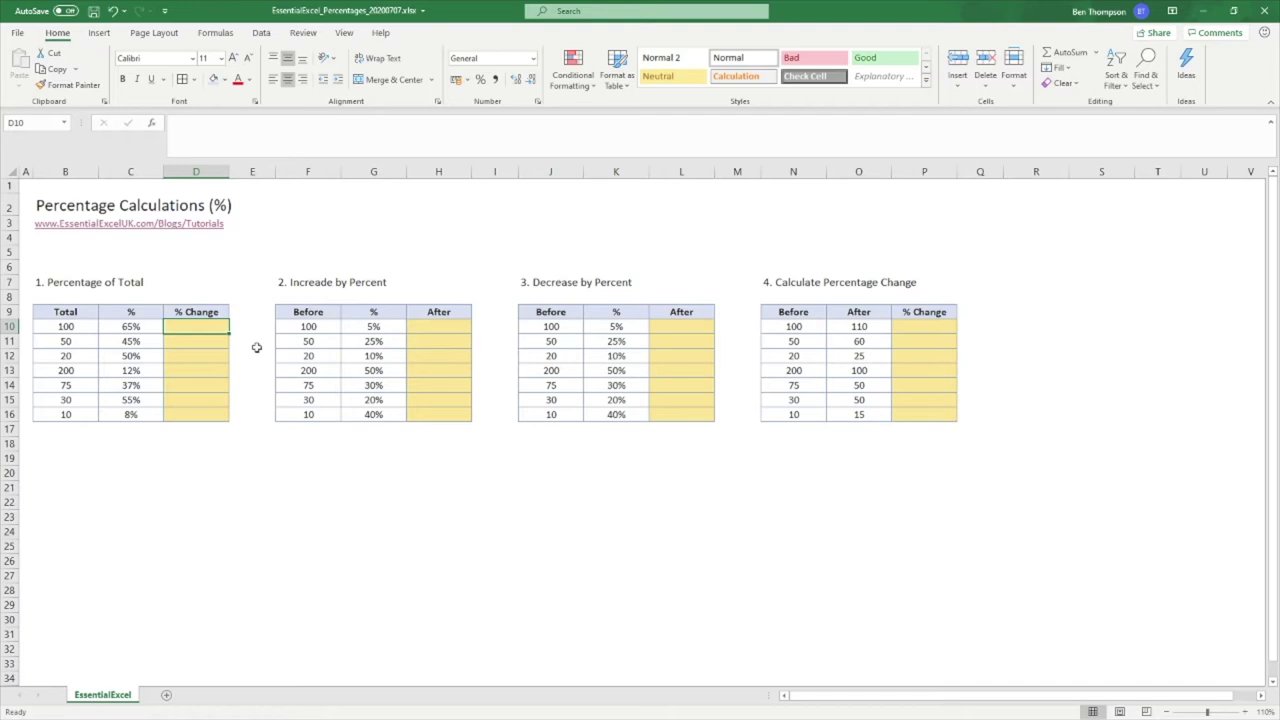
Enter =B10*C10 in D10 and fill it down to D16, giving 65 through 0.8
text(=)
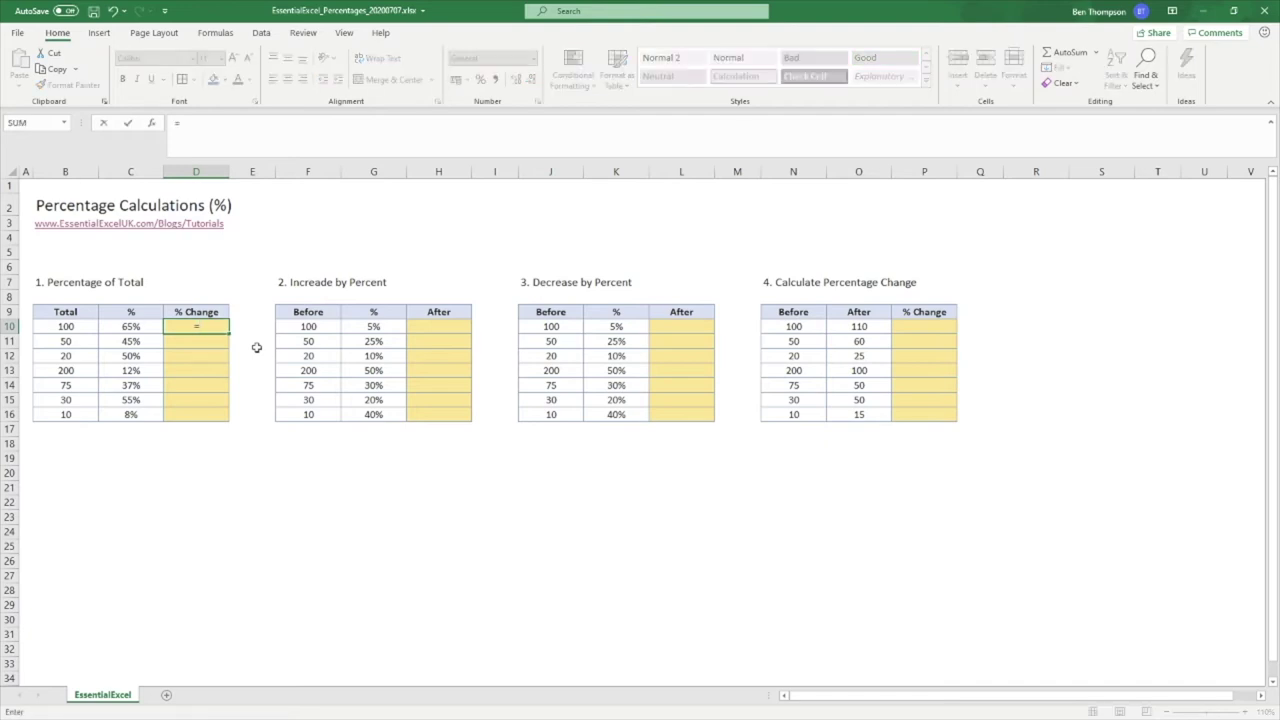
key(Left)
key(Left)
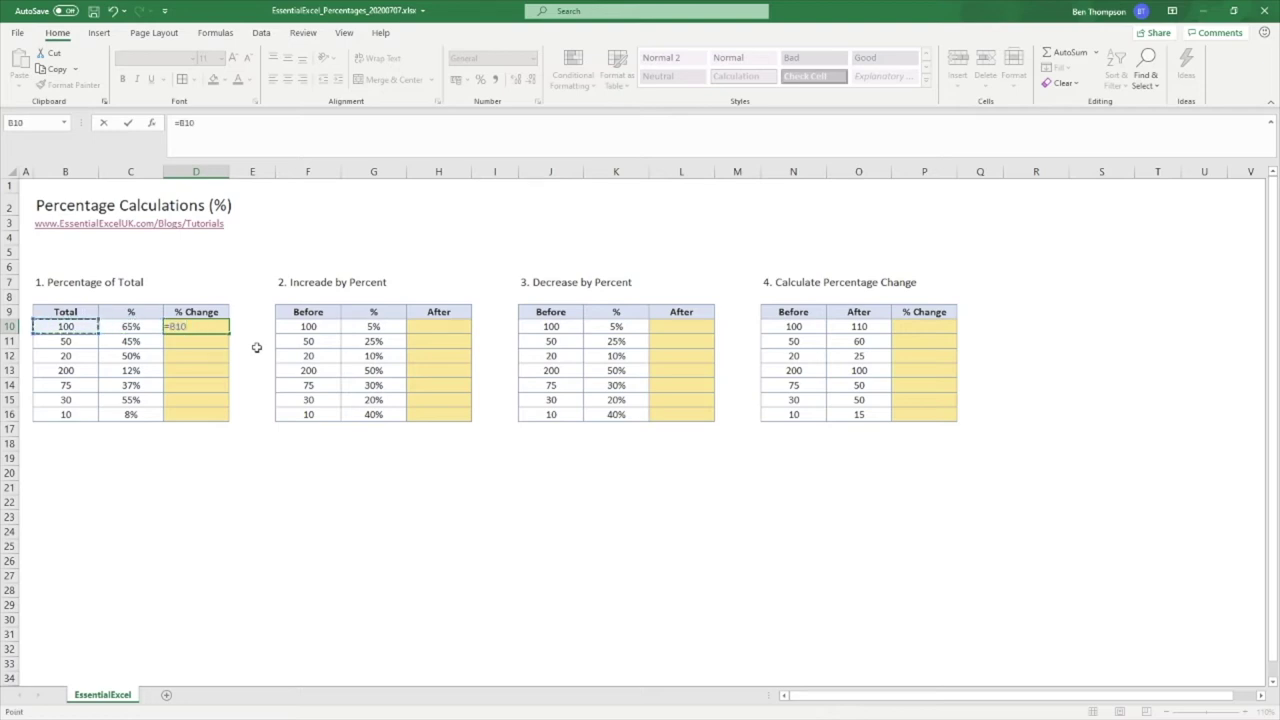
text(*)
key(Left)
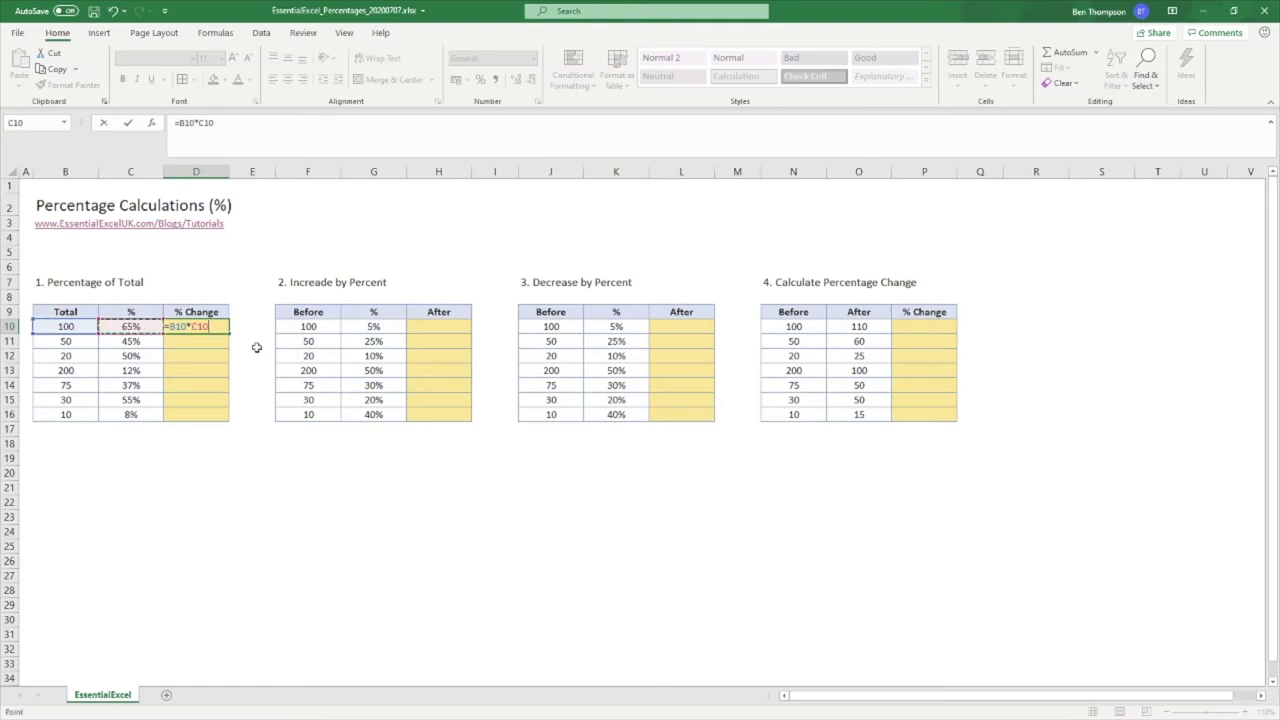
key(Return)
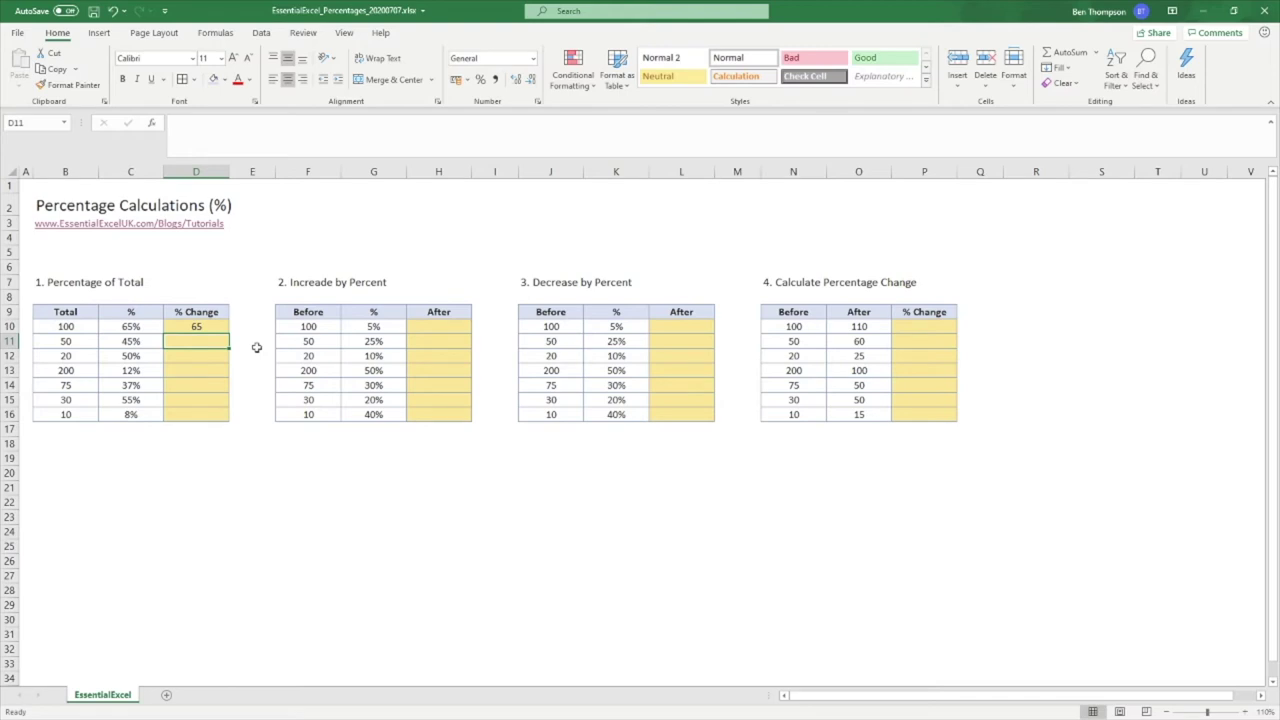
click(202, 328)
drag(229, 334, 229, 416)
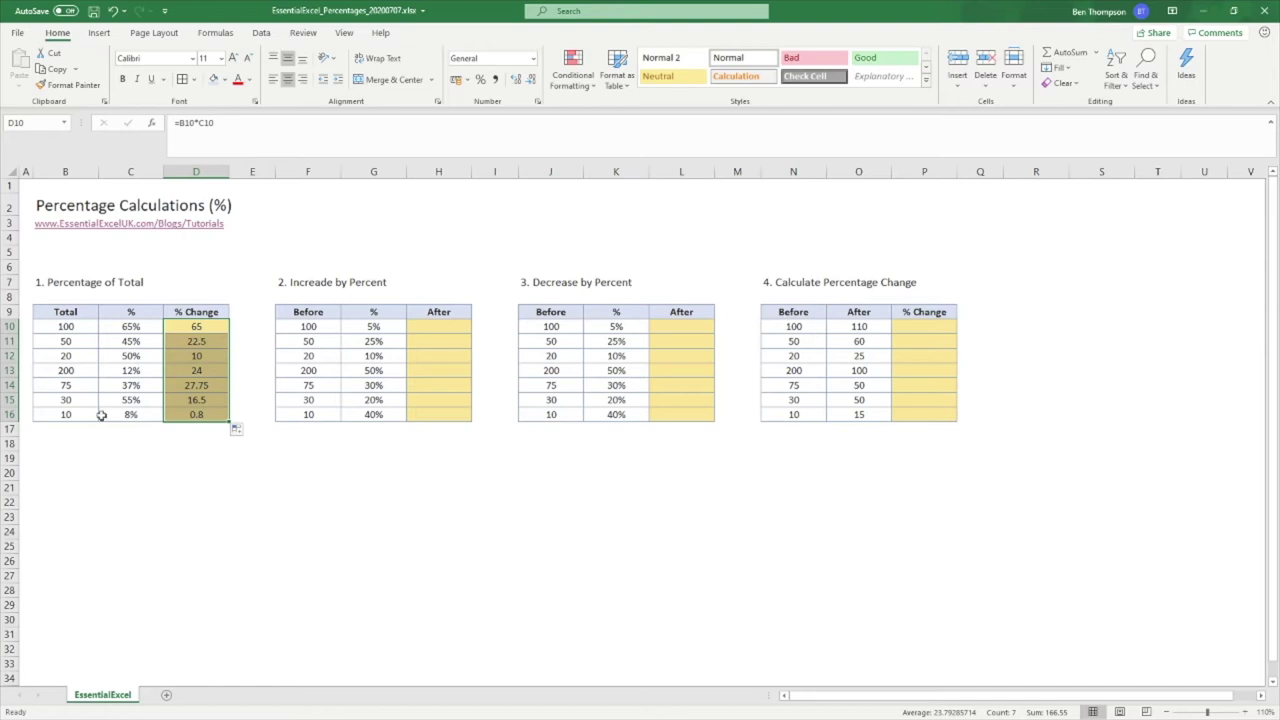
click(204, 416)
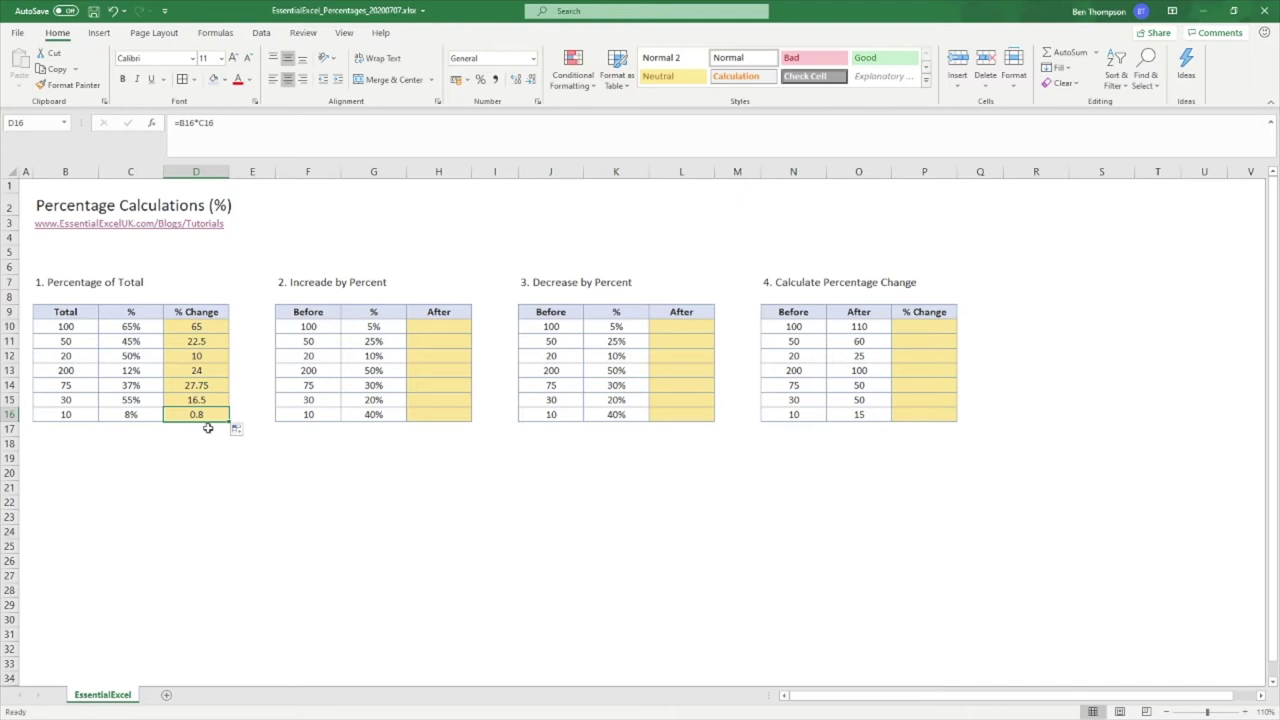
Switch C10:C16 to General format so they show 0.65, 0.45, 0.5, 0.12, 0.37, 0.55, 0.08
click(146, 328)
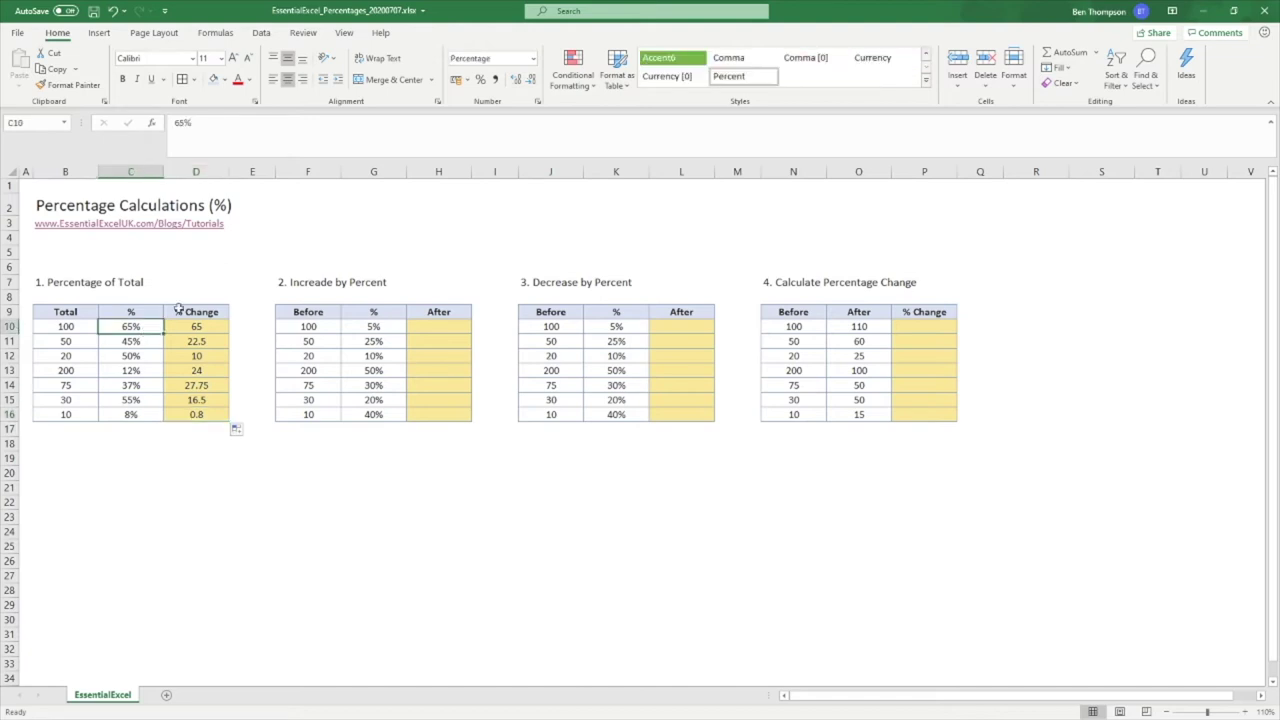
drag(148, 326, 151, 414)
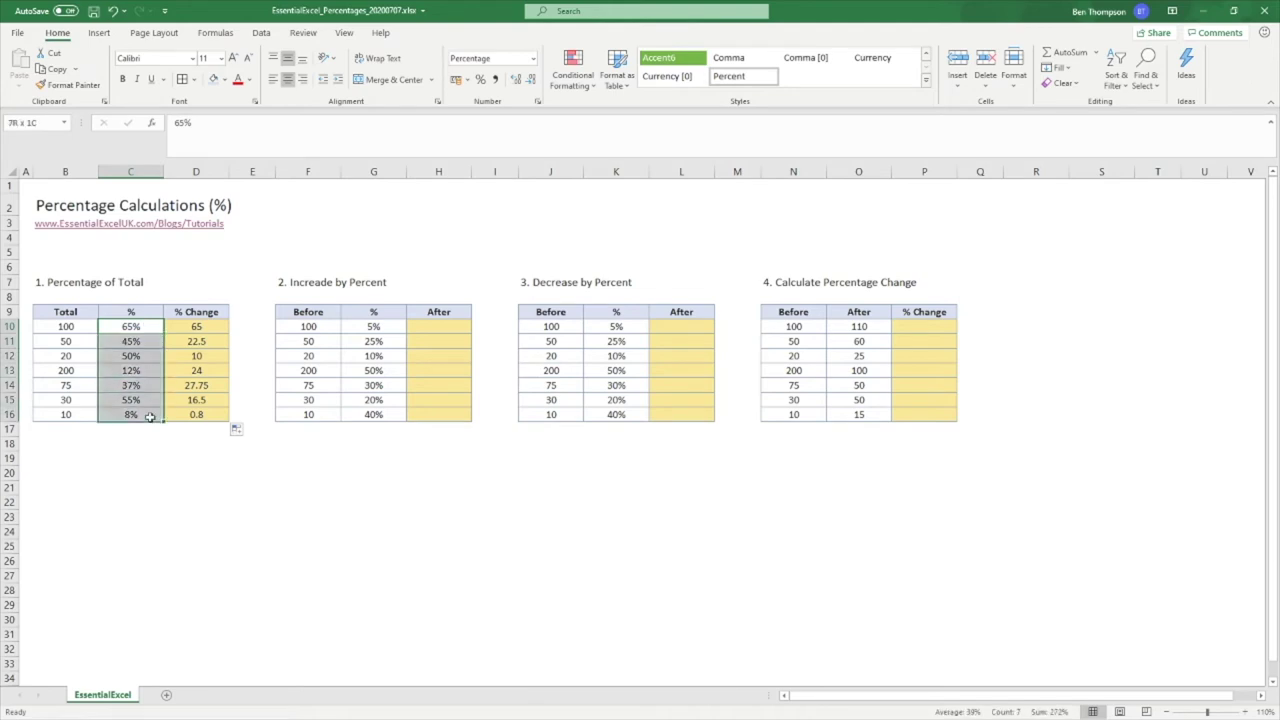
click(533, 58)
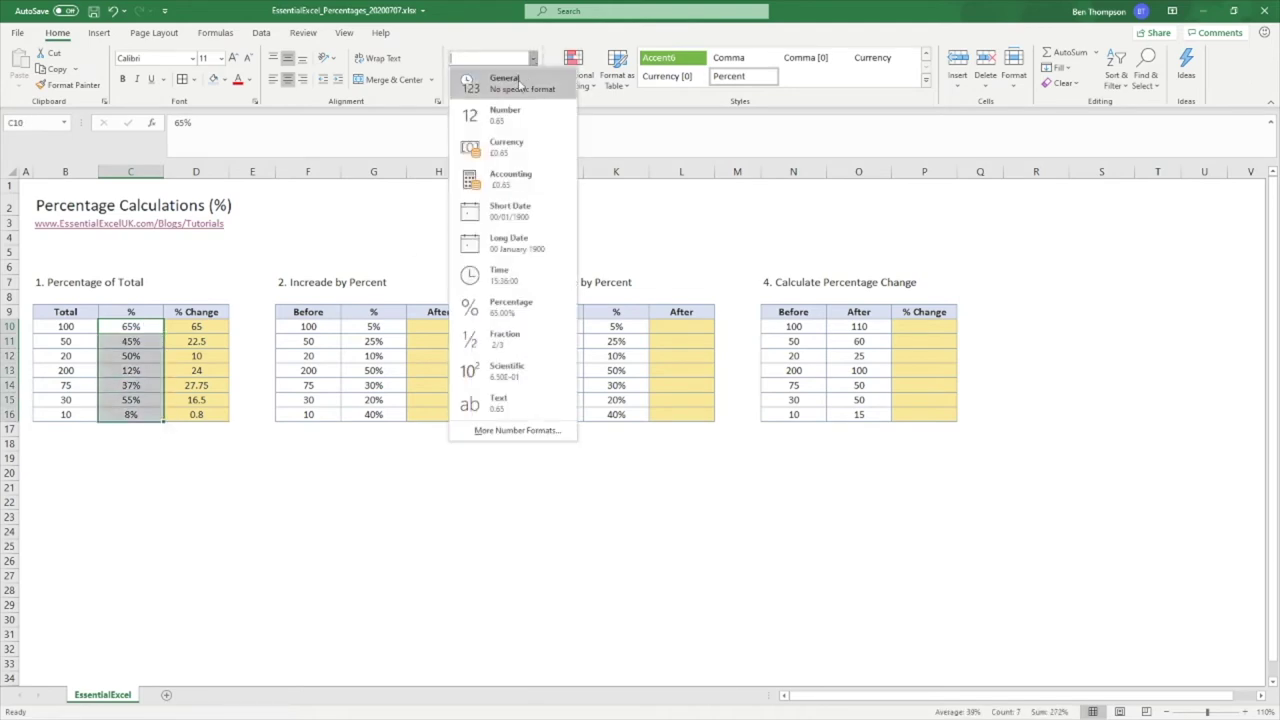
click(518, 86)
click(200, 428)
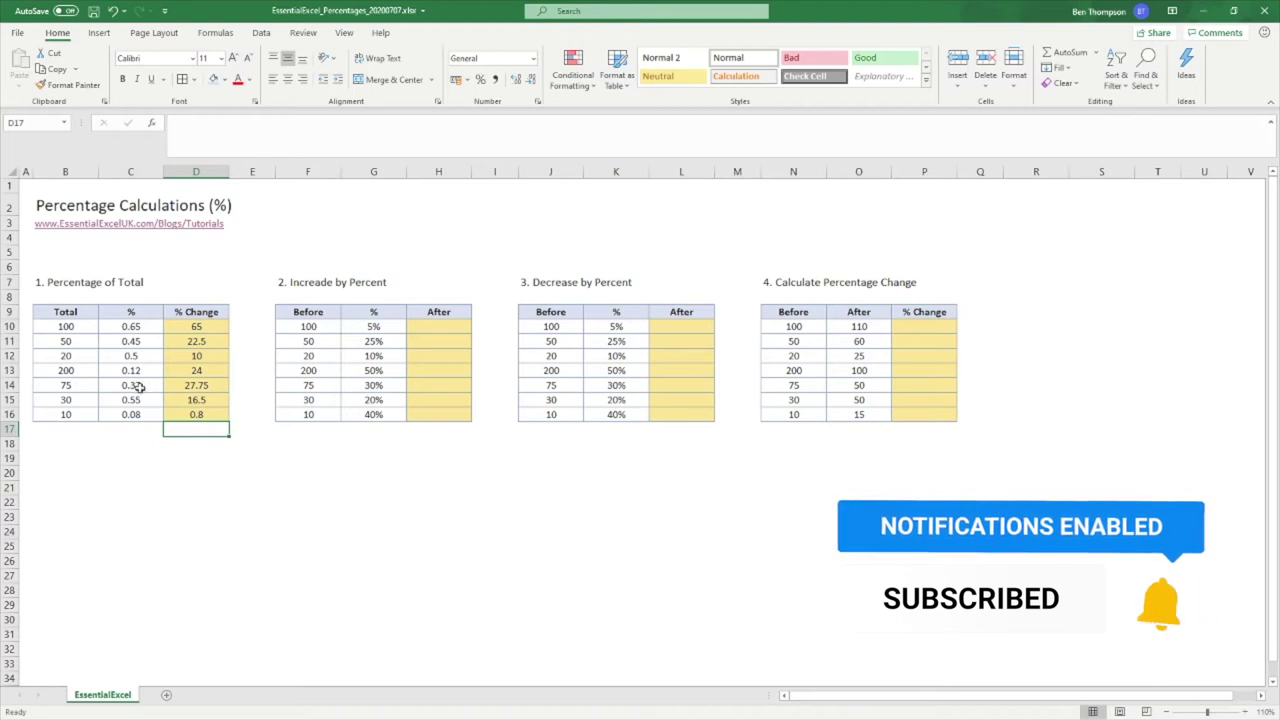
click(150, 330)
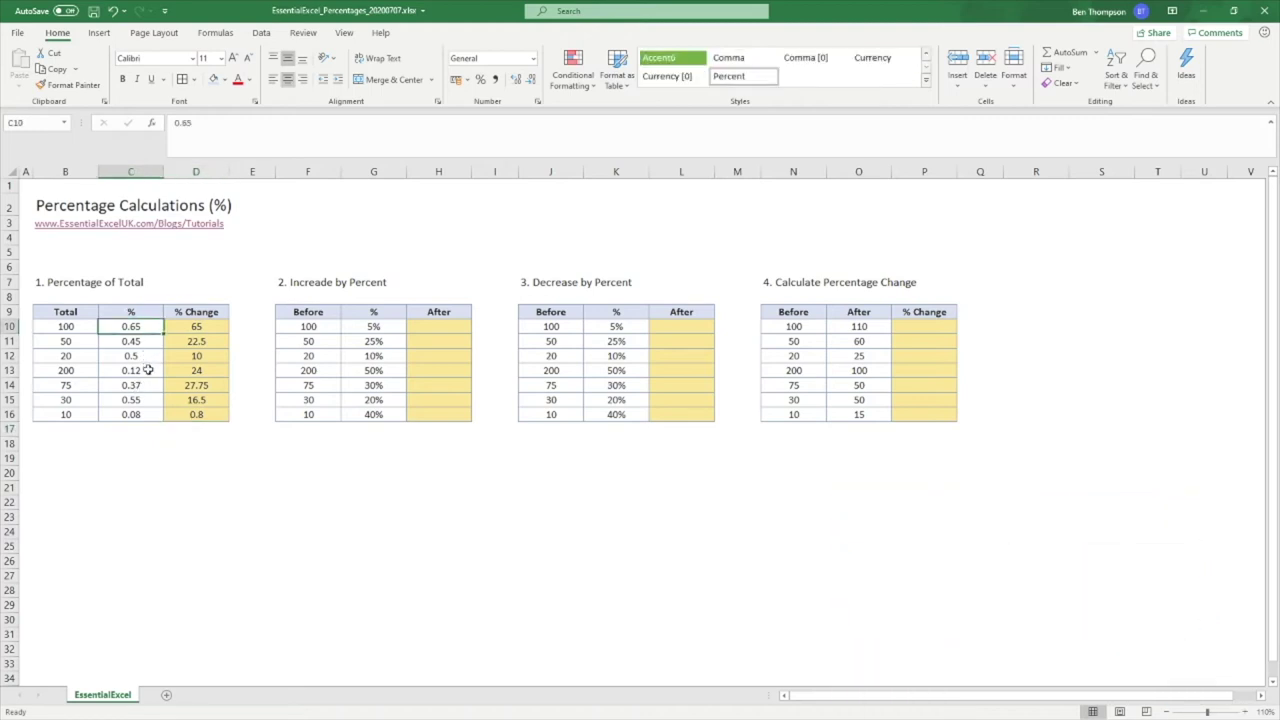
Review D10, B10 and C10, then select C10:C16 and leave the number format list unchanged
click(205, 330)
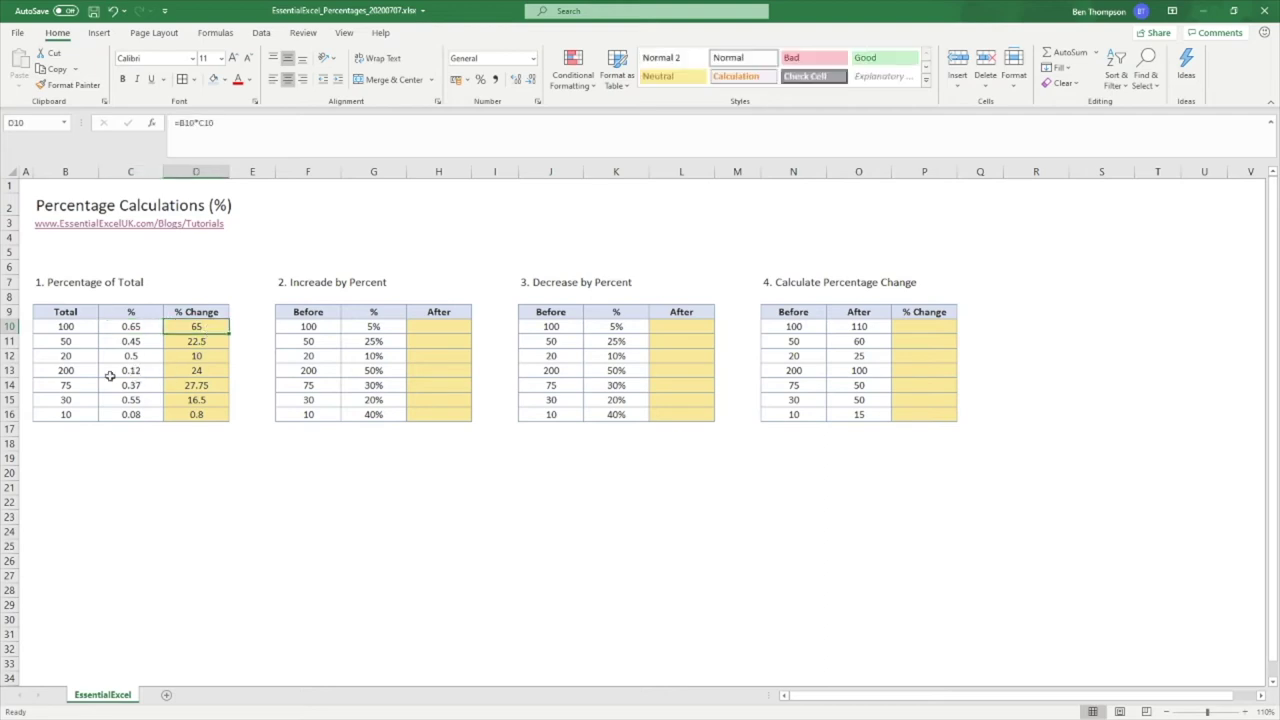
click(78, 328)
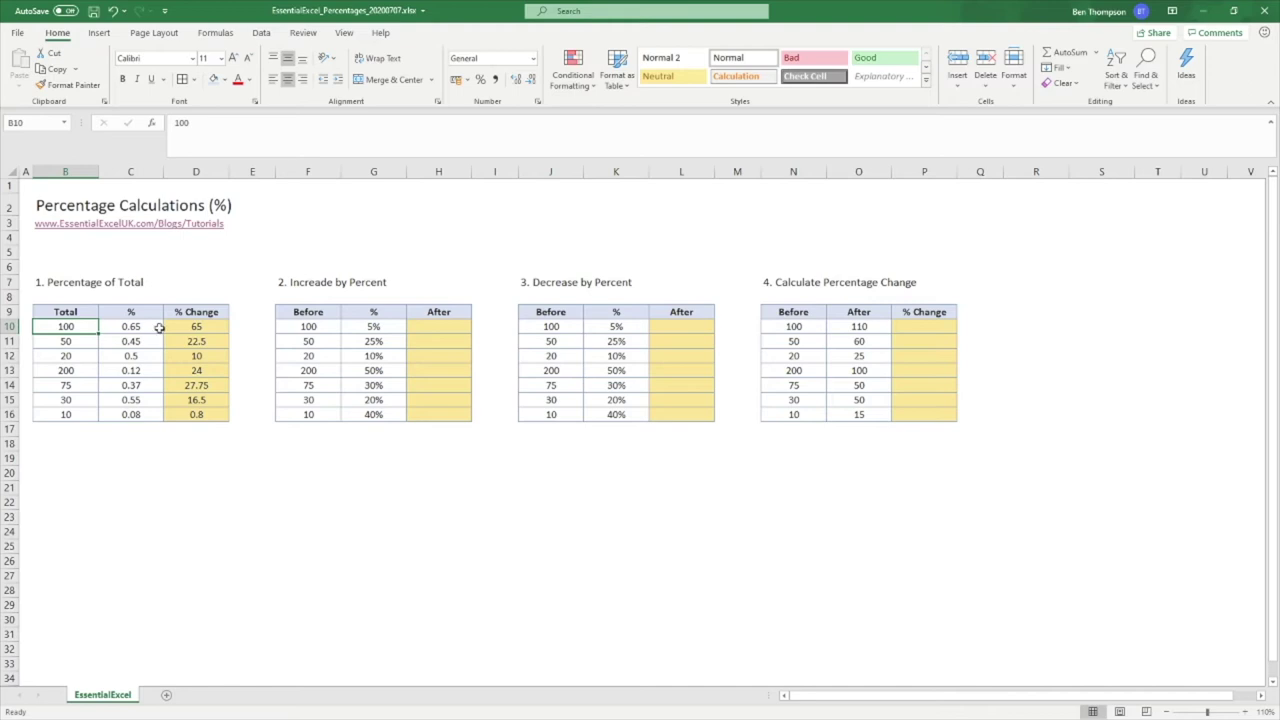
click(200, 327)
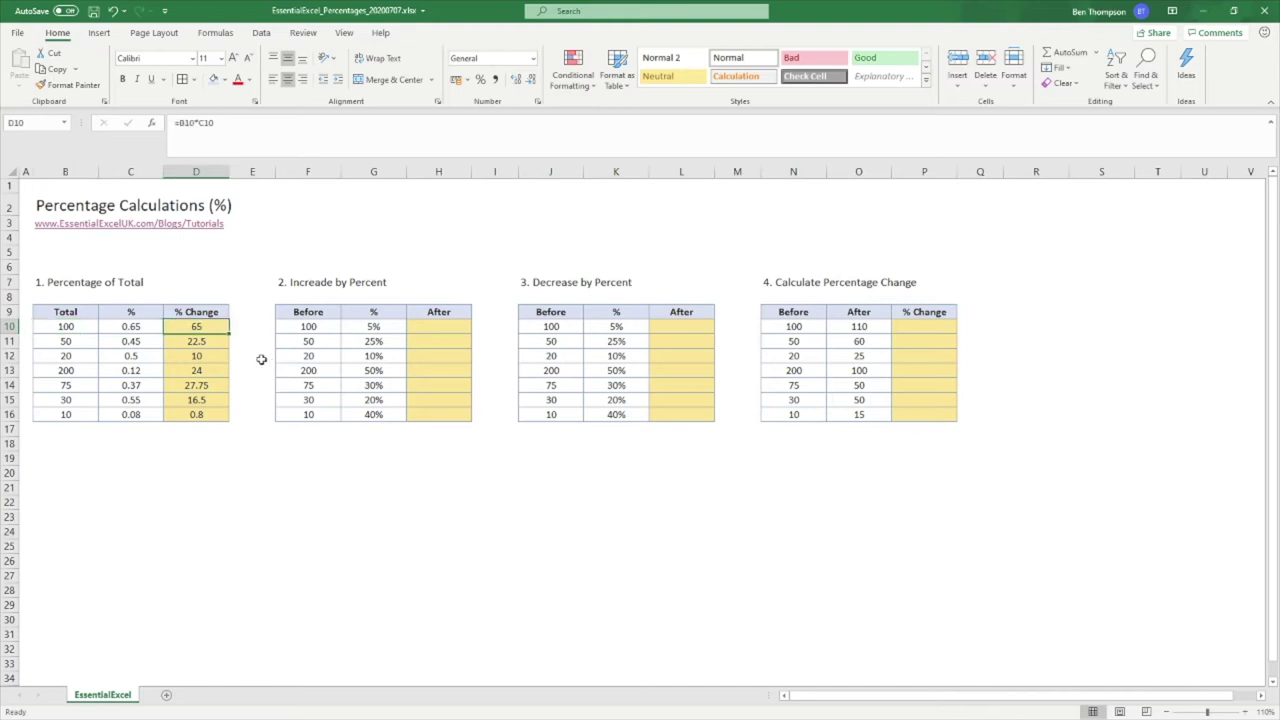
click(143, 330)
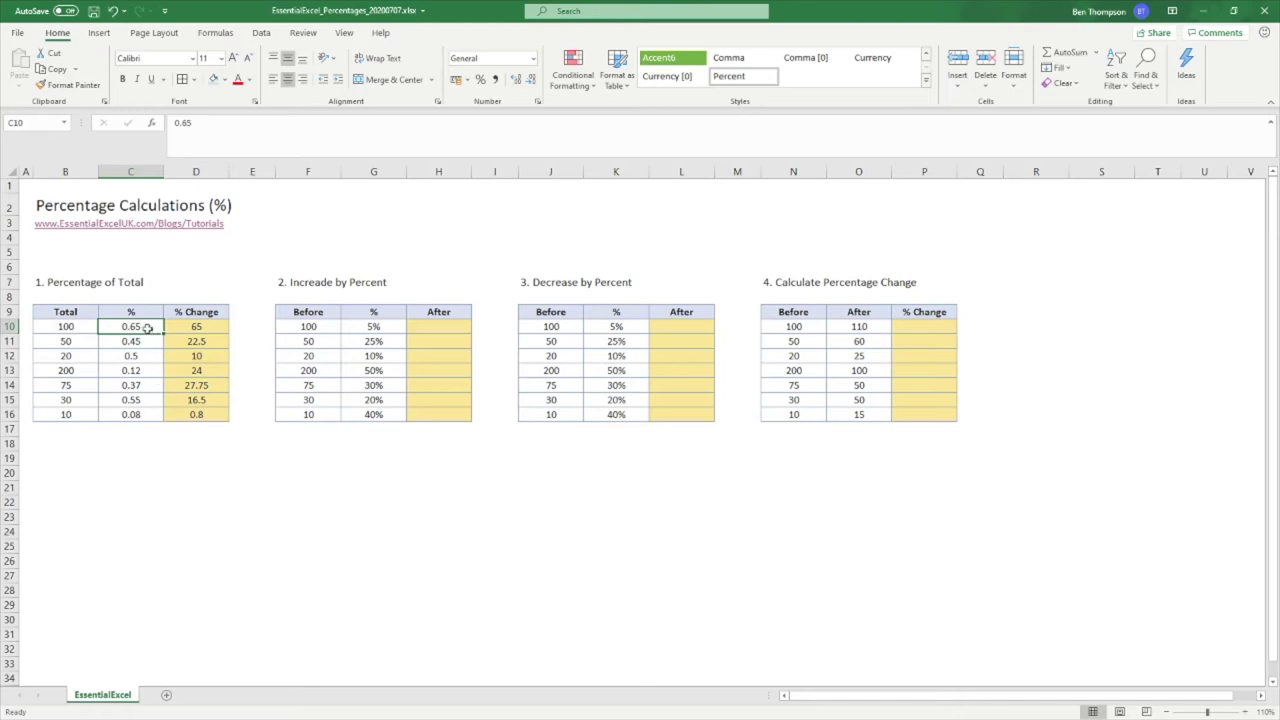
drag(147, 330, 131, 410)
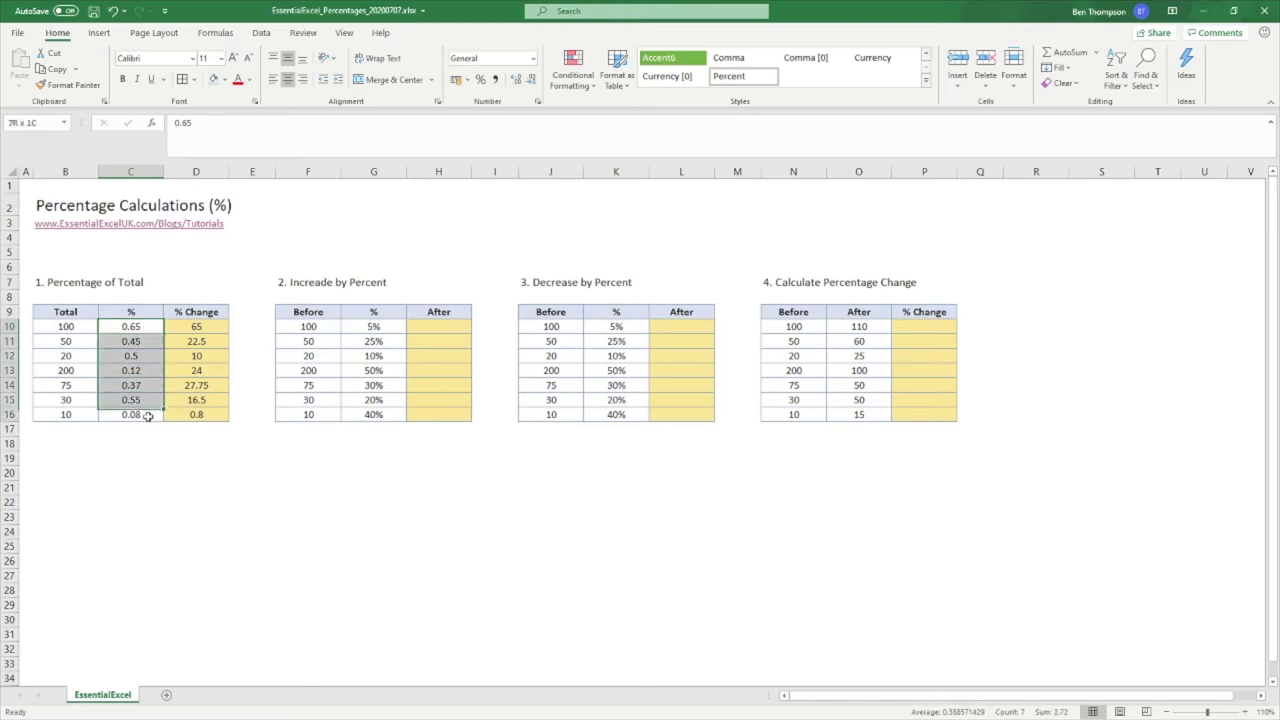
click(533, 58)
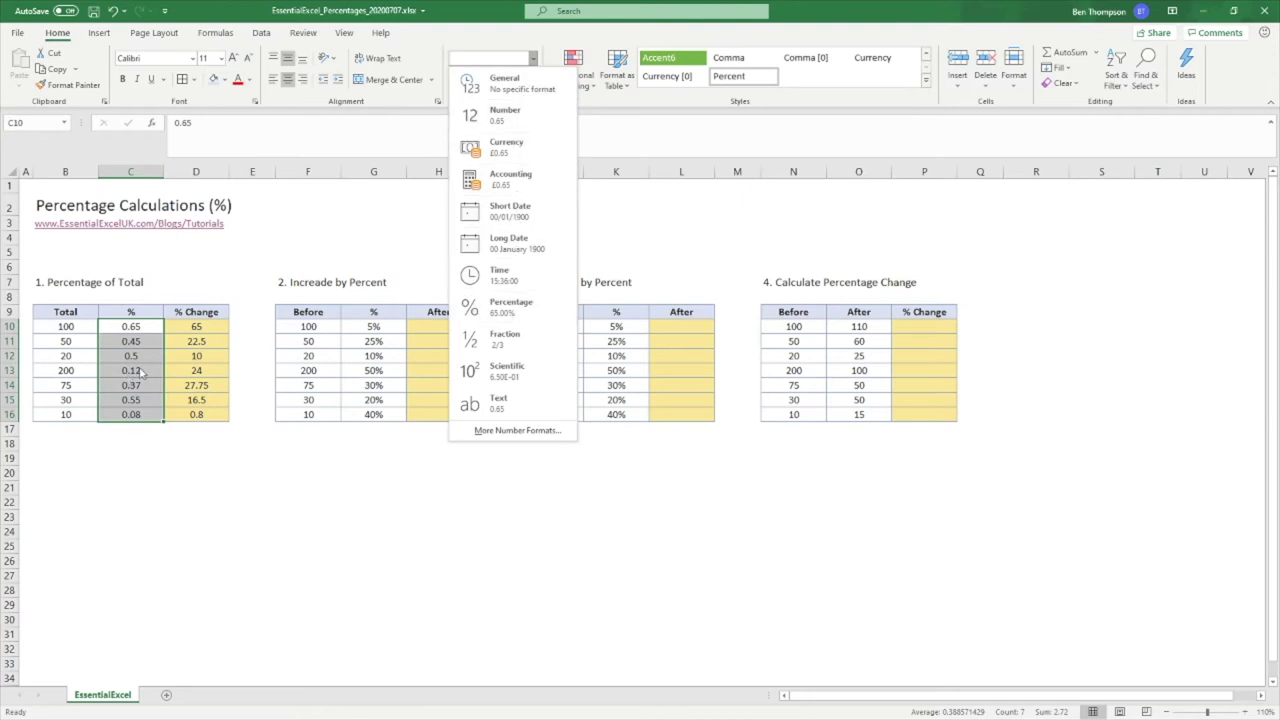
click(137, 326)
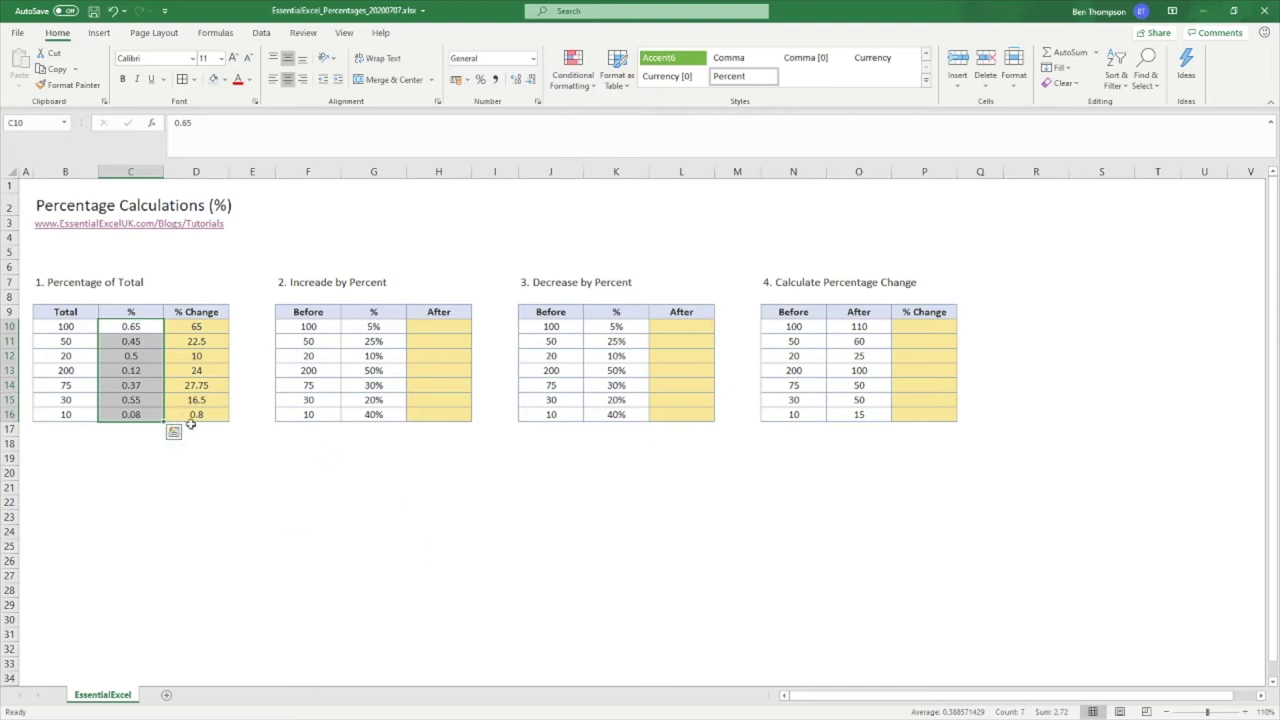
click(152, 328)
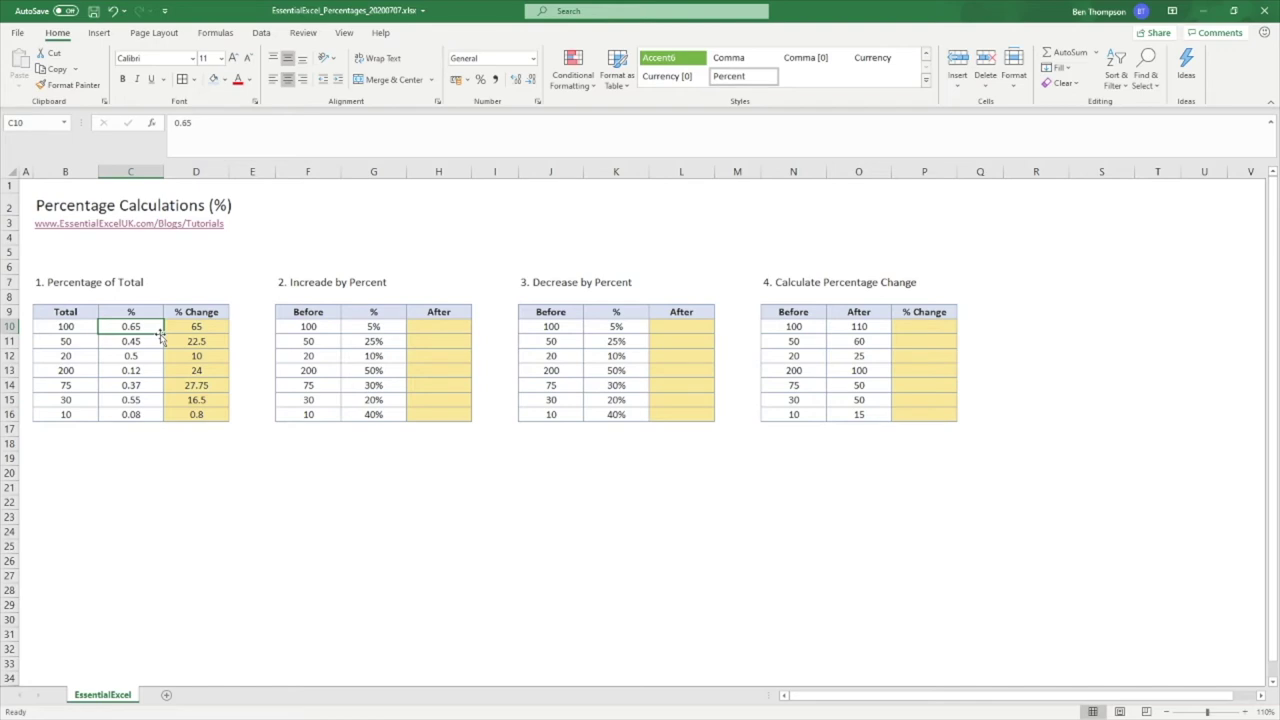
Format C10:C16 as Percentage with no decimals: 65%, 45%, 50%, 12%, 37%, 55%, 8%
drag(131, 326, 145, 418)
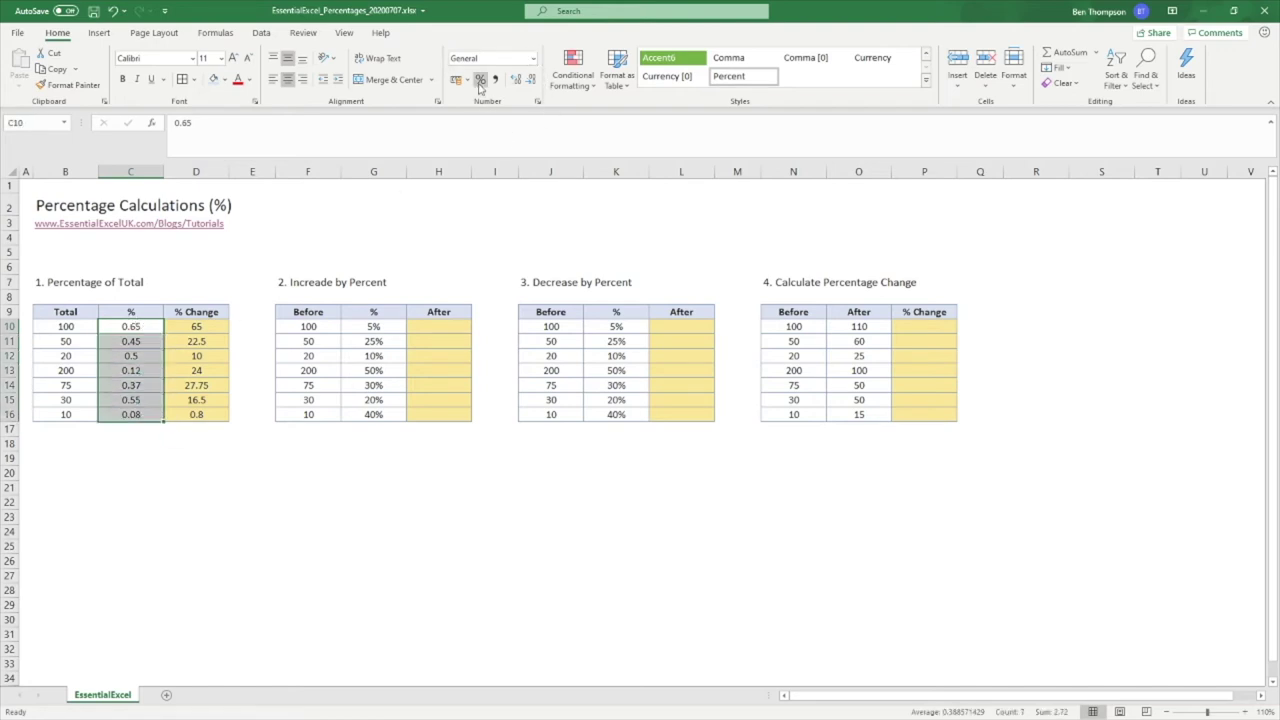
click(533, 62)
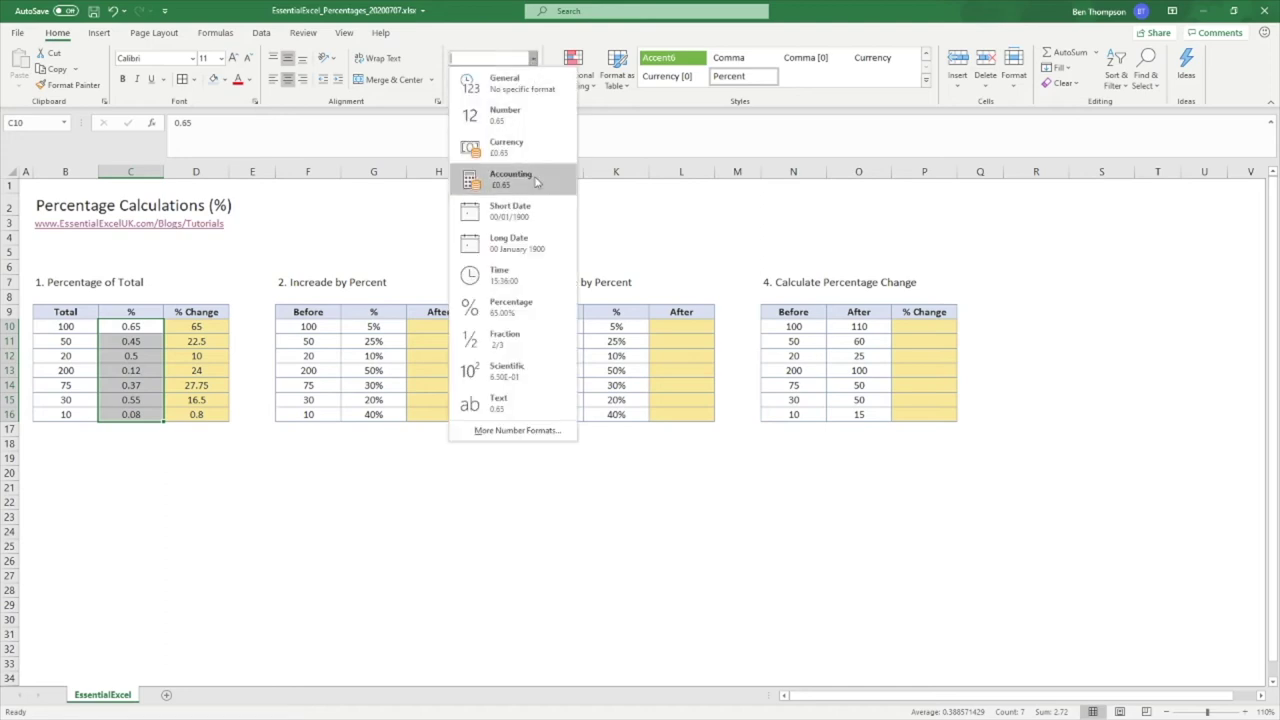
click(527, 314)
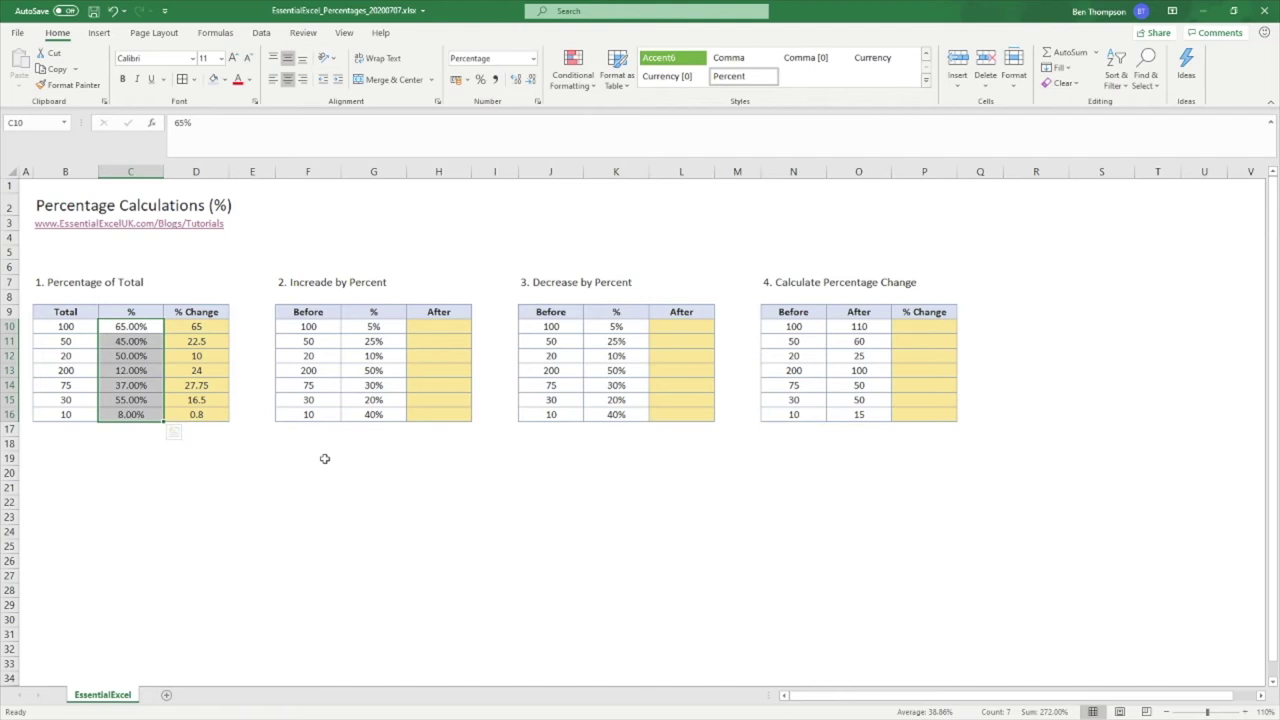
double_click(531, 84)
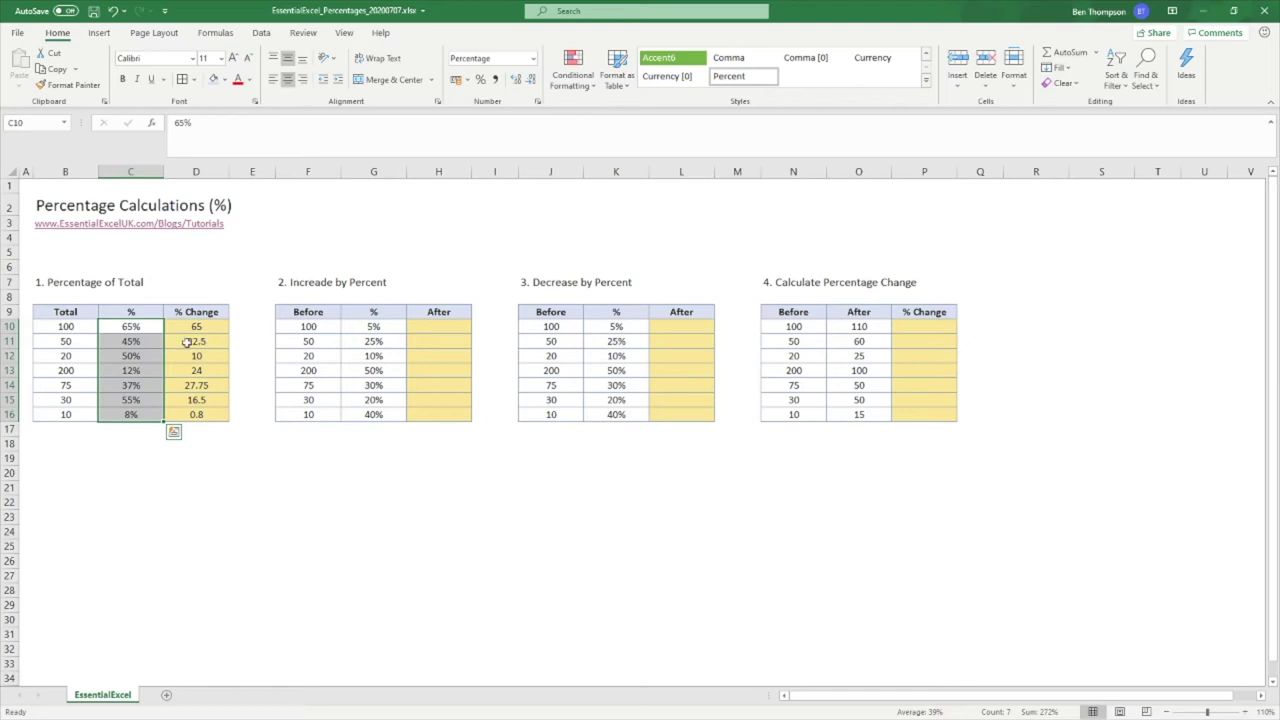
click(112, 283)
click(195, 327)
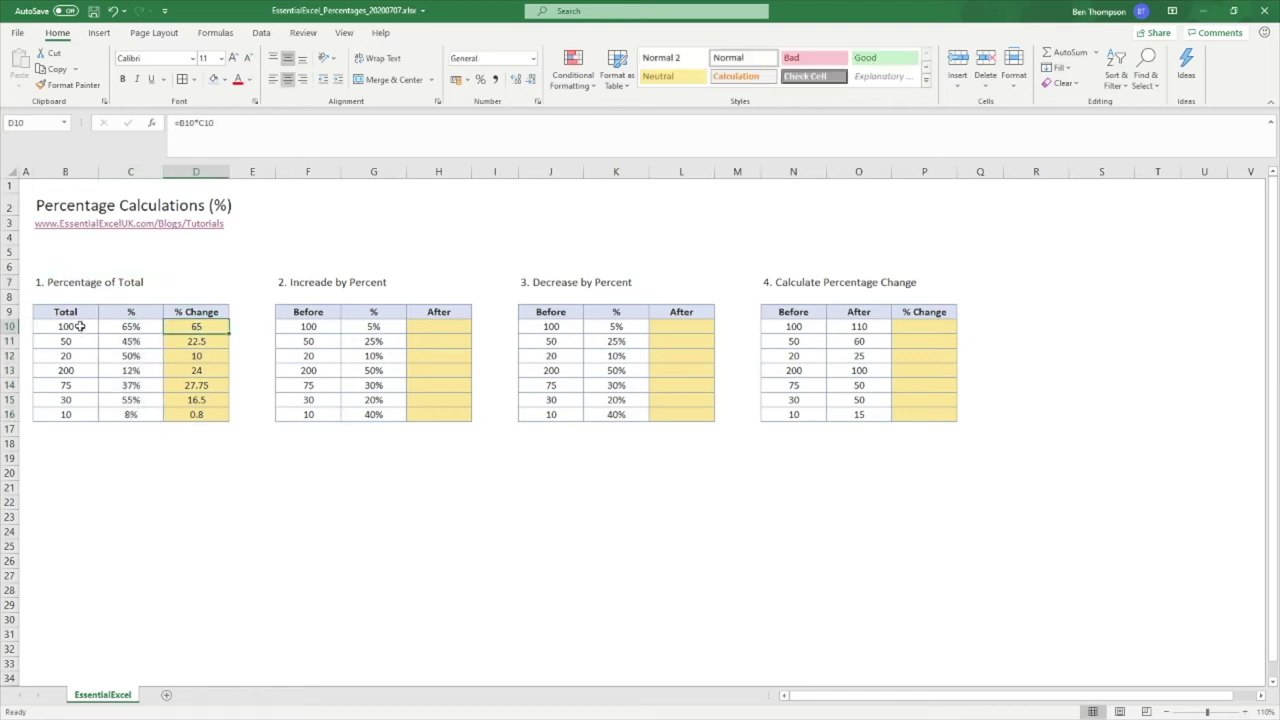
click(132, 327)
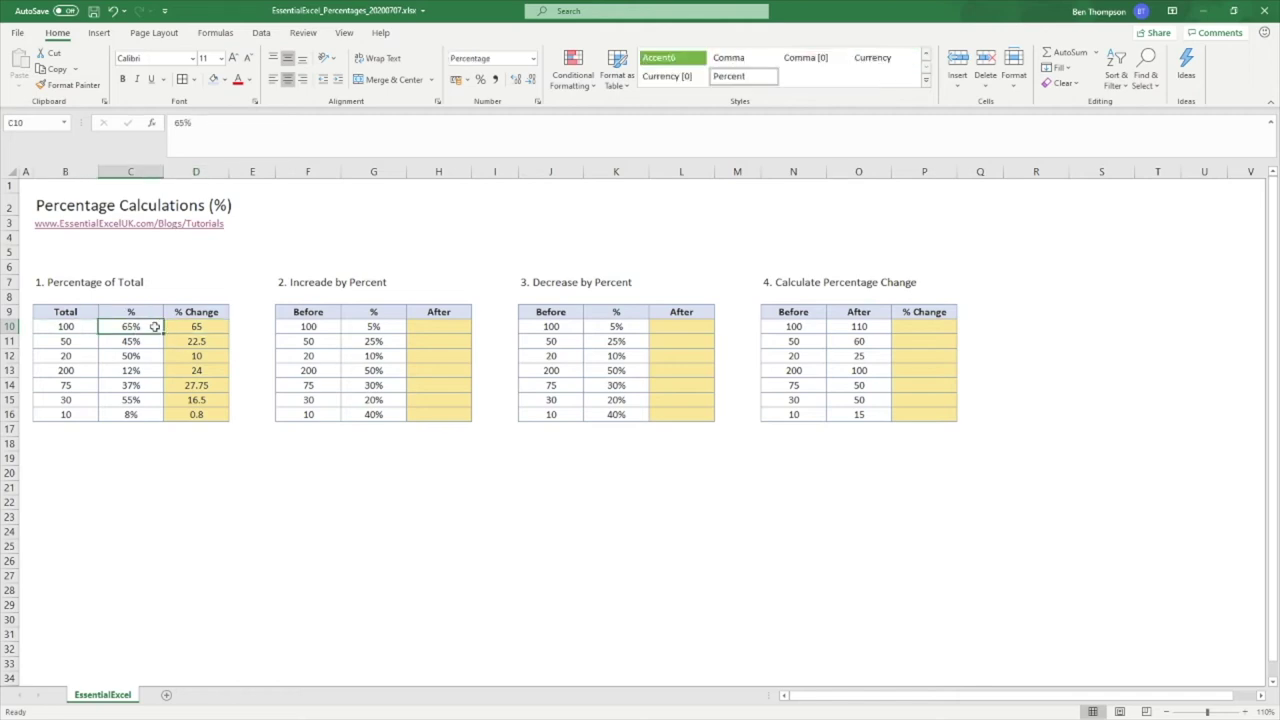
click(222, 329)
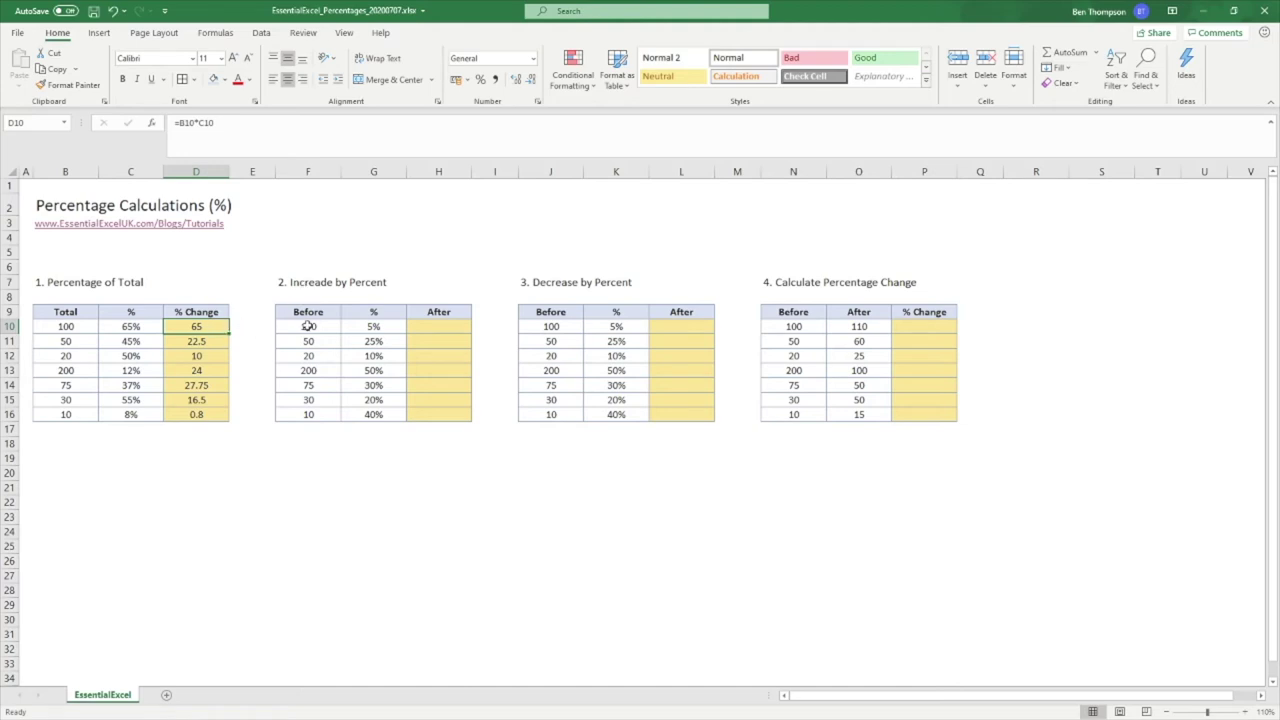
click(298, 283)
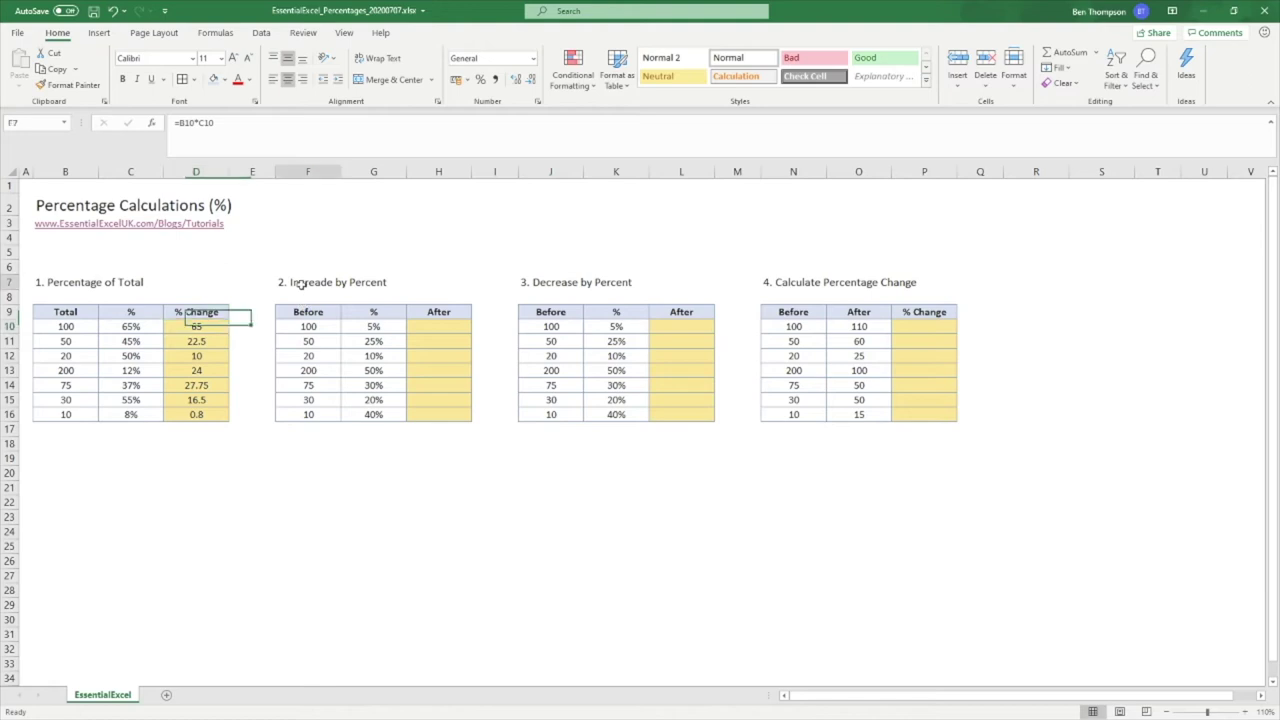
Correct the heading 'Increade' to read '2. Increase by Percent'
click(209, 122)
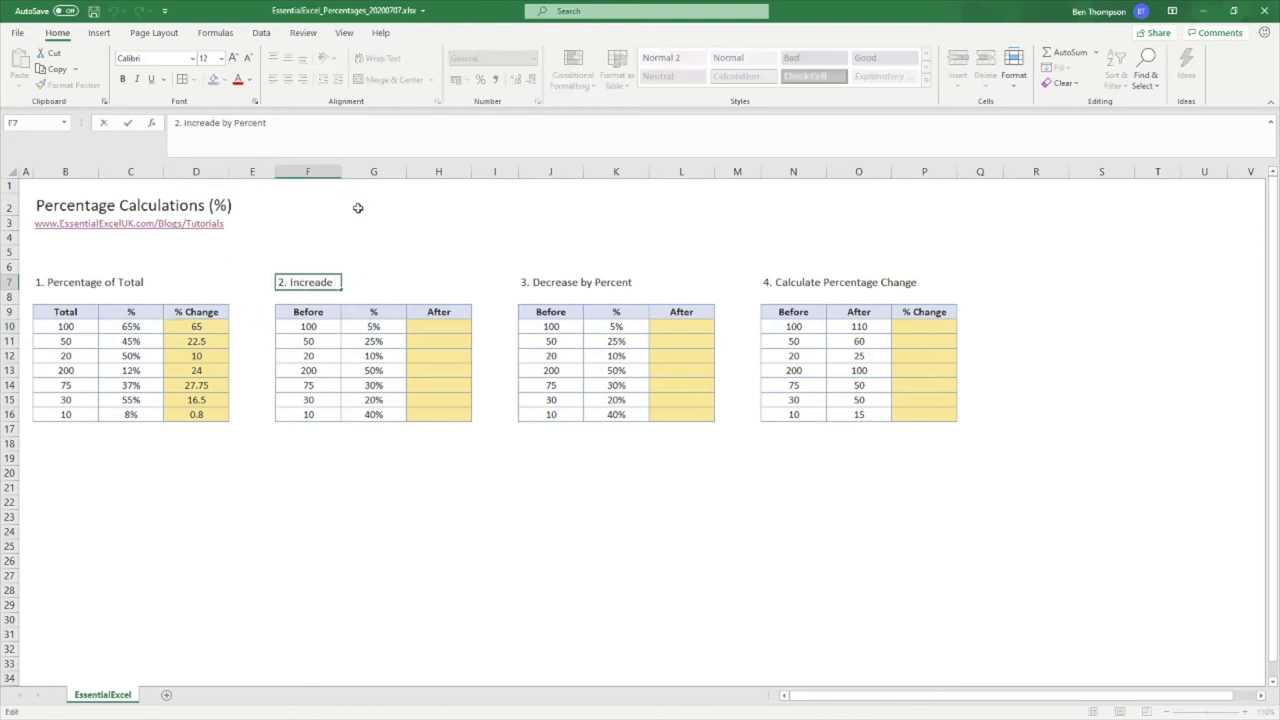
key(Delete)
text(s)
key(Return)
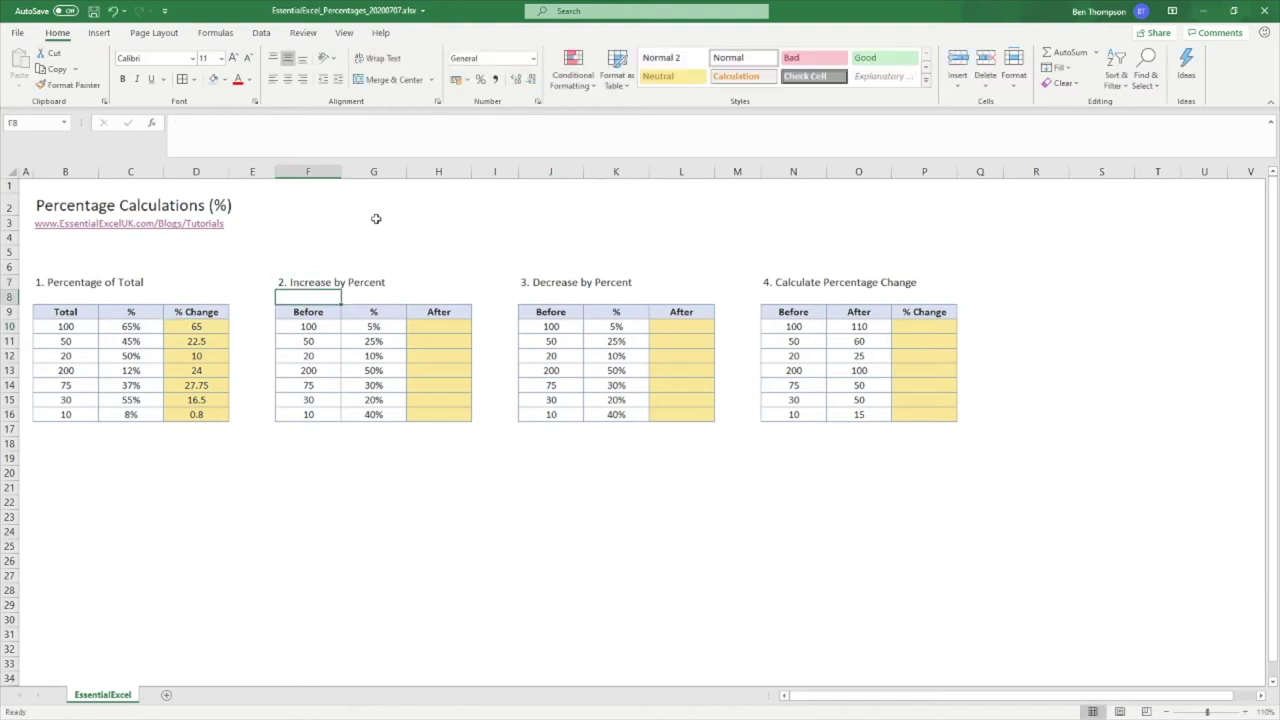
click(321, 326)
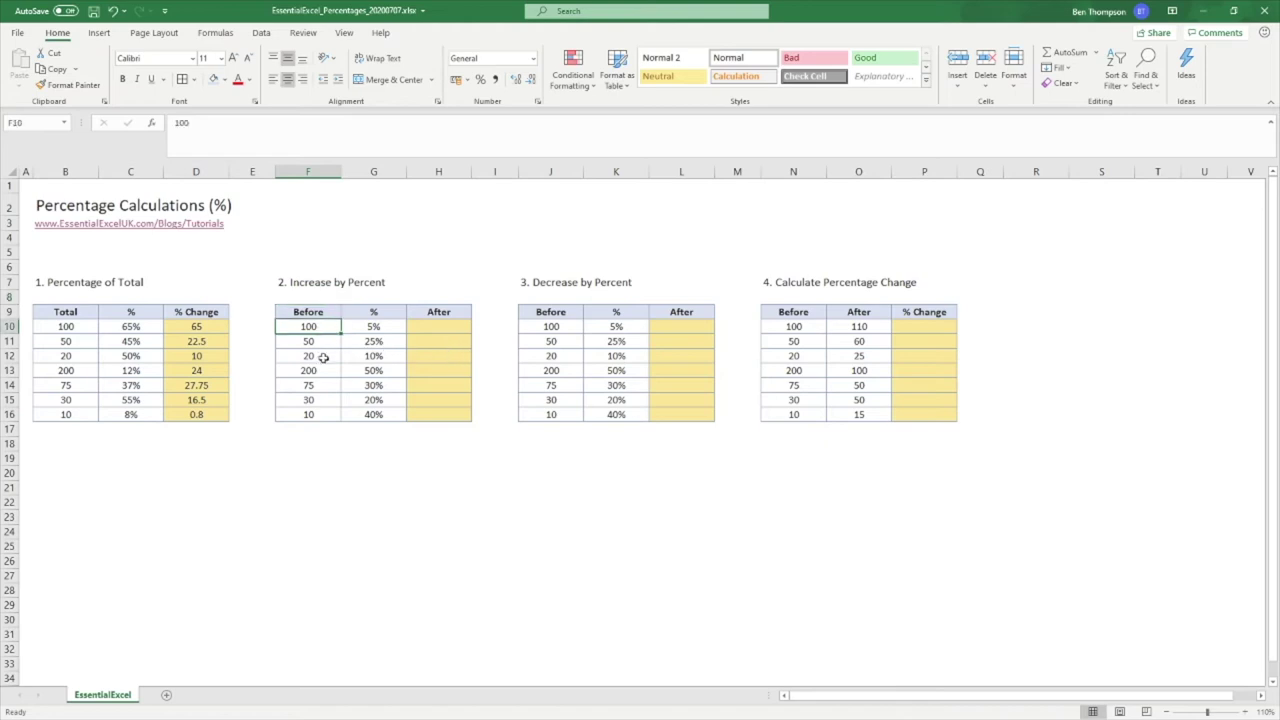
click(394, 329)
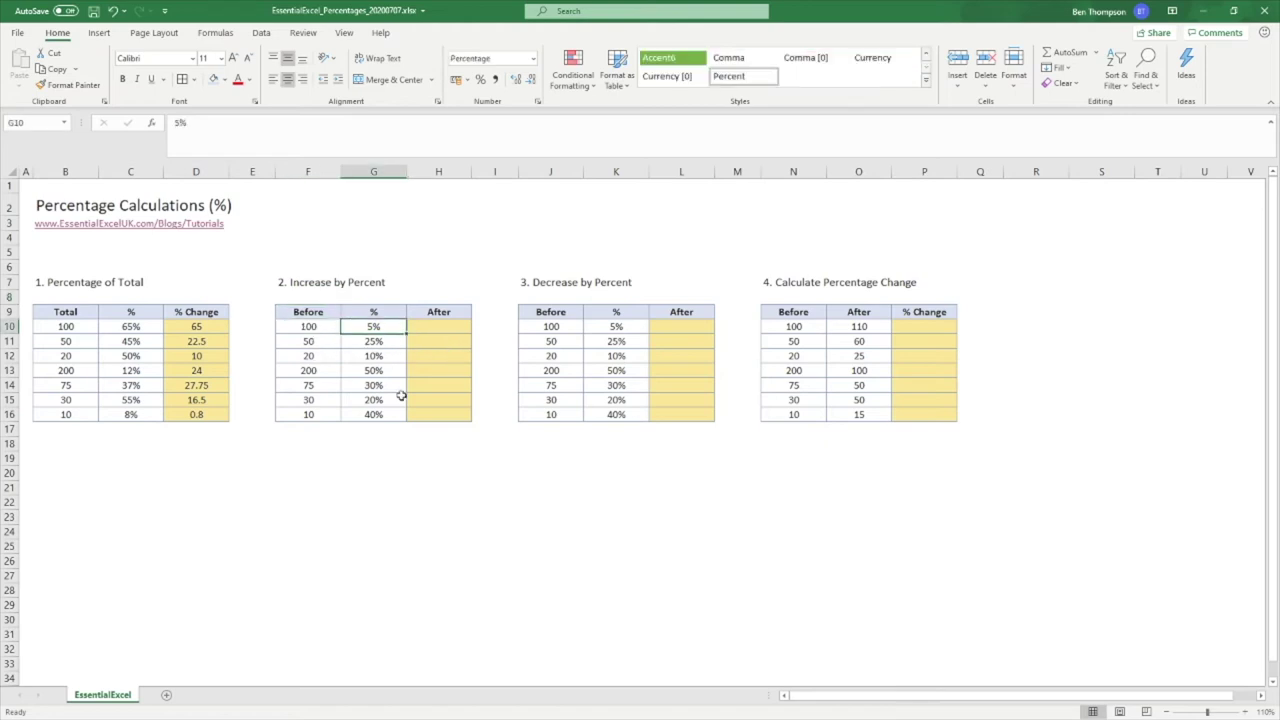
Start an =F10+ formula in H10, cancel it, and select the % column G10:G16
click(440, 326)
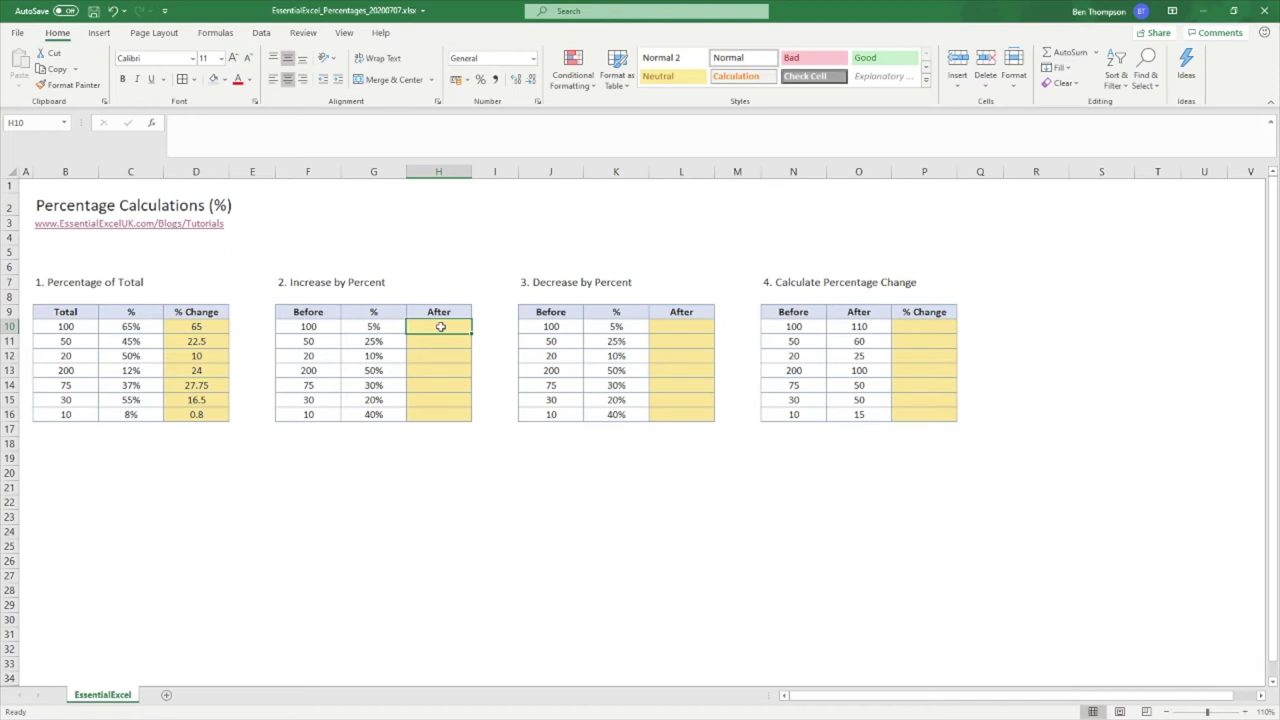
text(=)
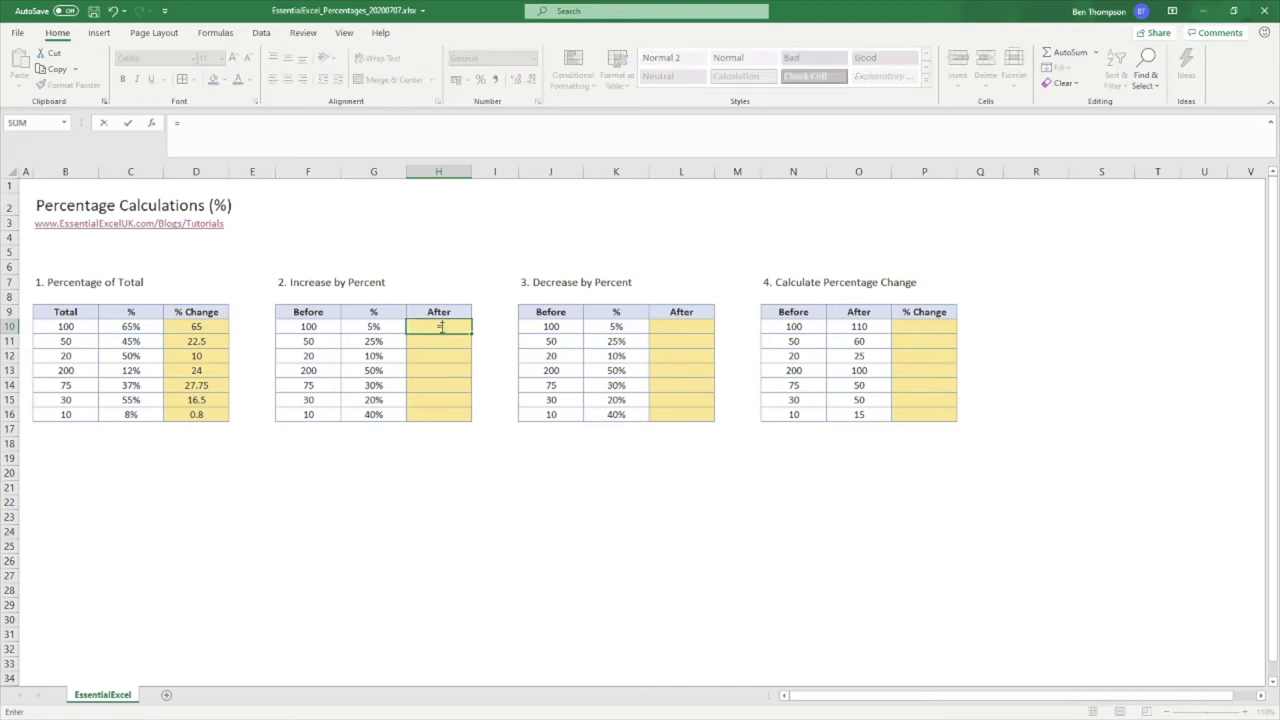
click(310, 323)
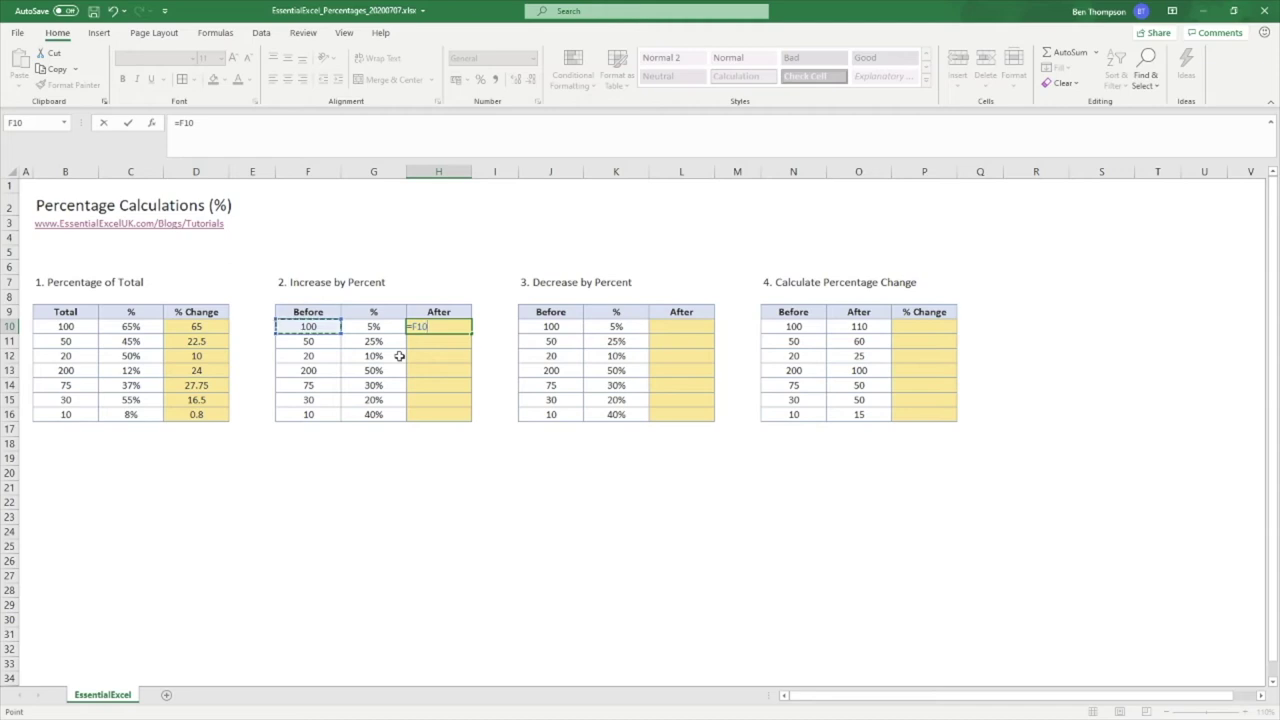
text(+)
key(Escape)
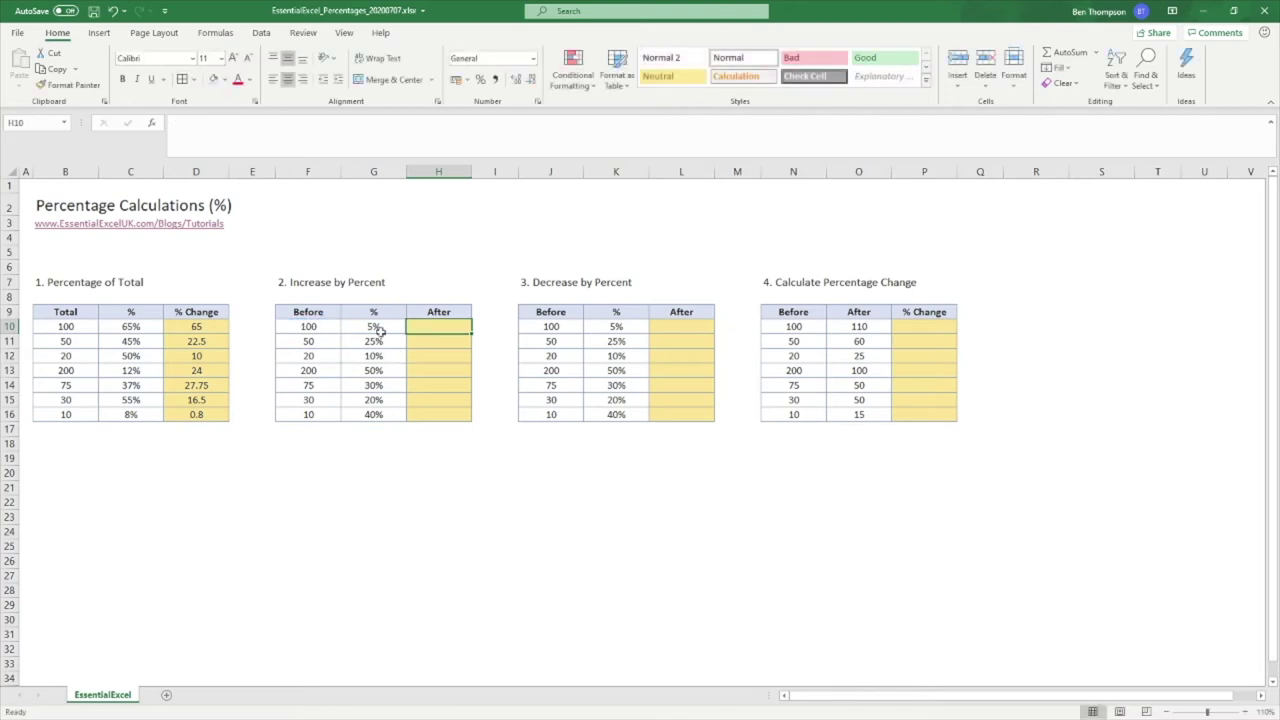
drag(377, 328, 385, 419)
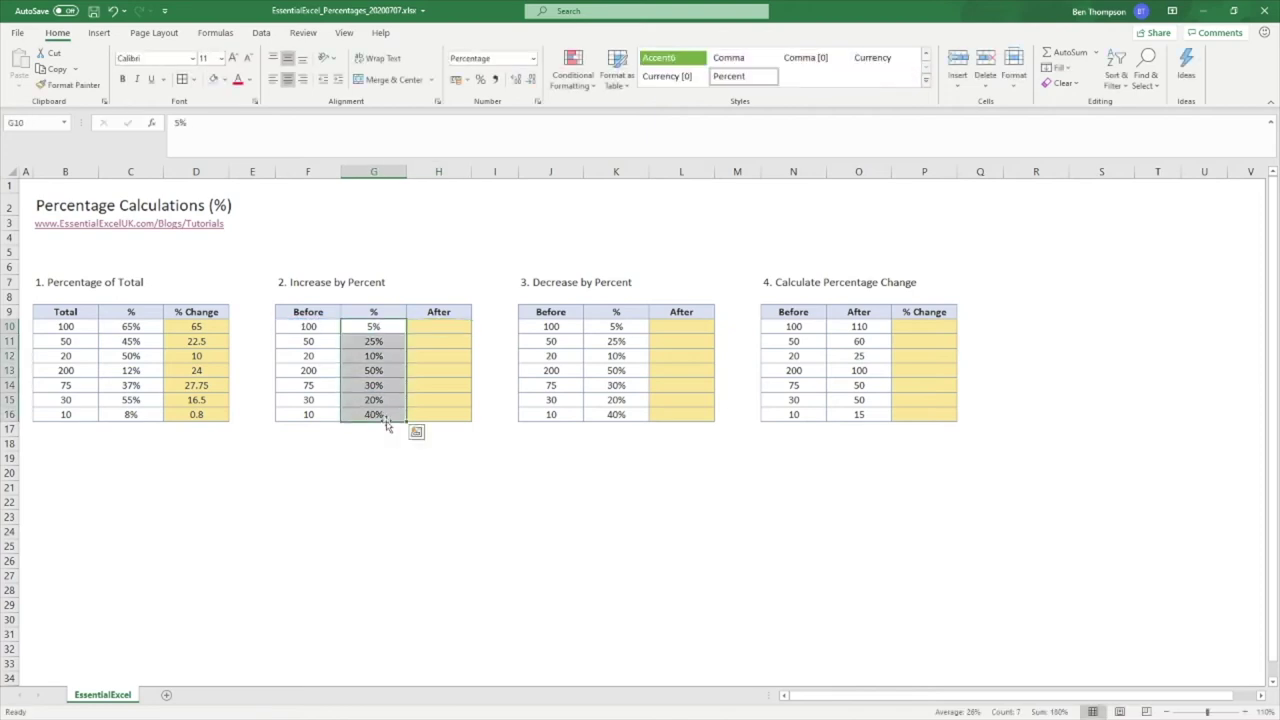
Change G10:G16 to General format, showing 0.05, 0.25, 0.1, 0.5, 0.3, 0.2, 0.4
click(533, 59)
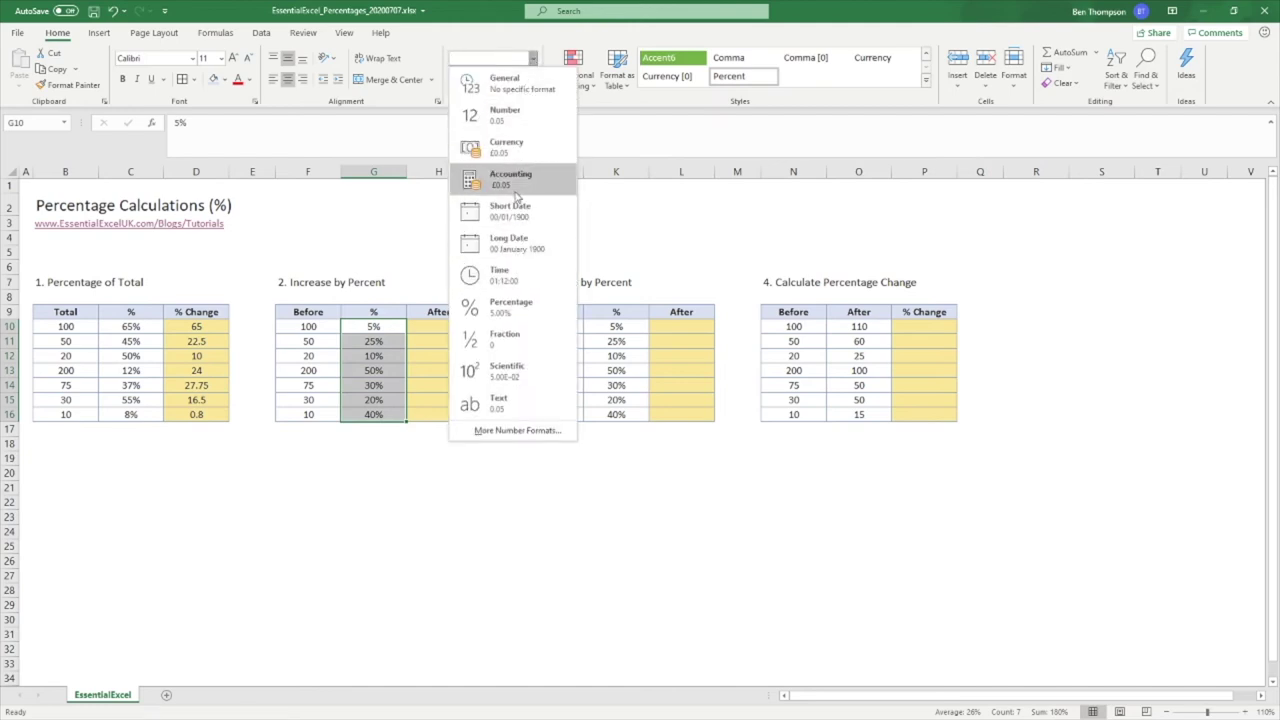
click(514, 82)
click(470, 473)
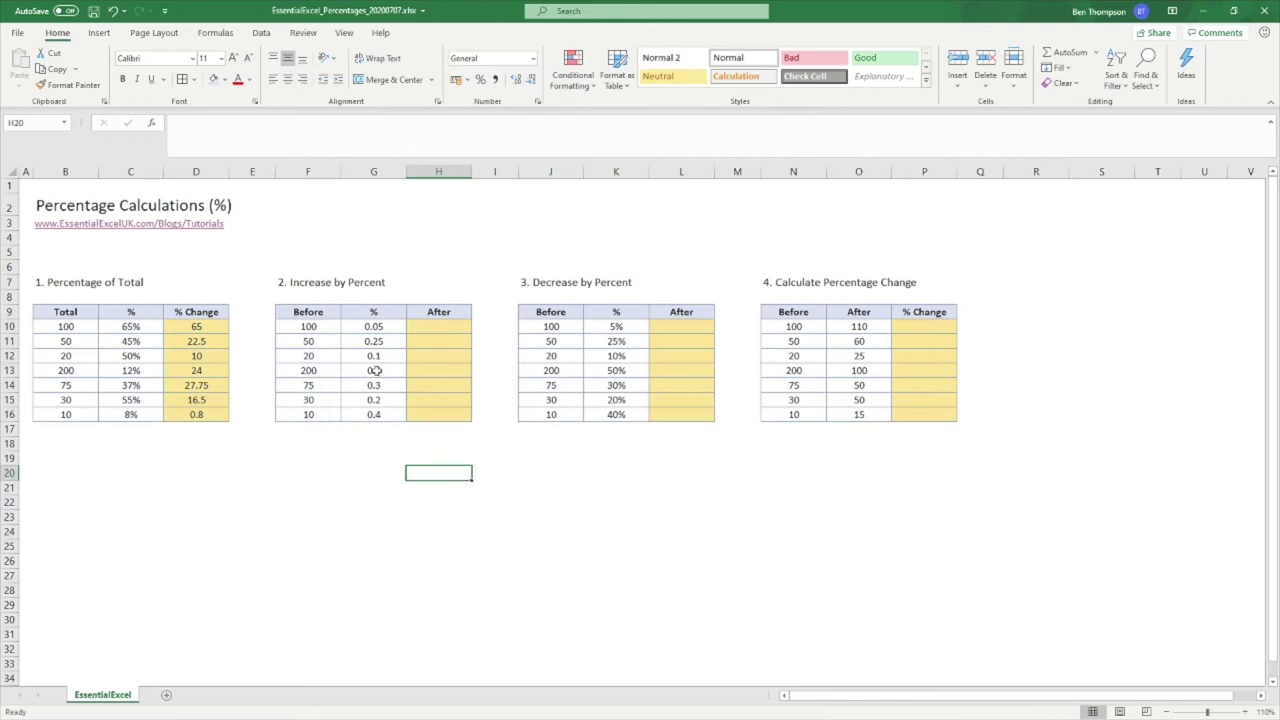
click(382, 329)
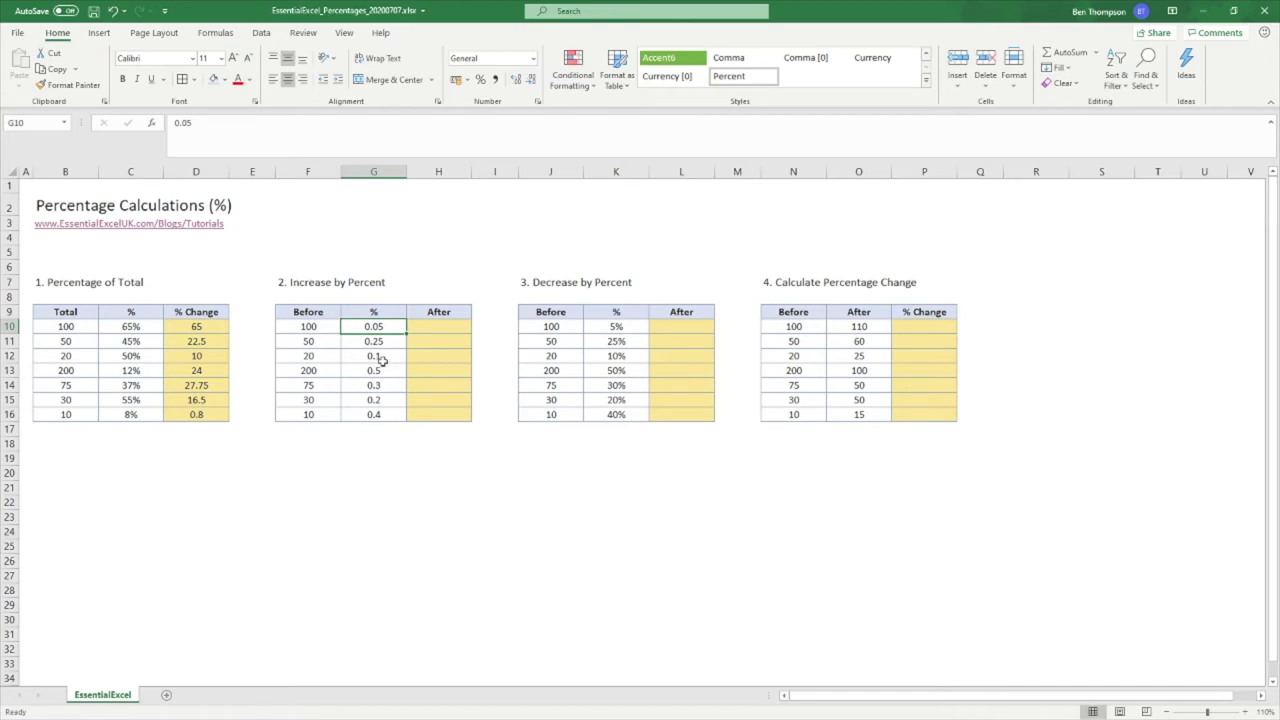
click(320, 283)
click(386, 330)
click(309, 328)
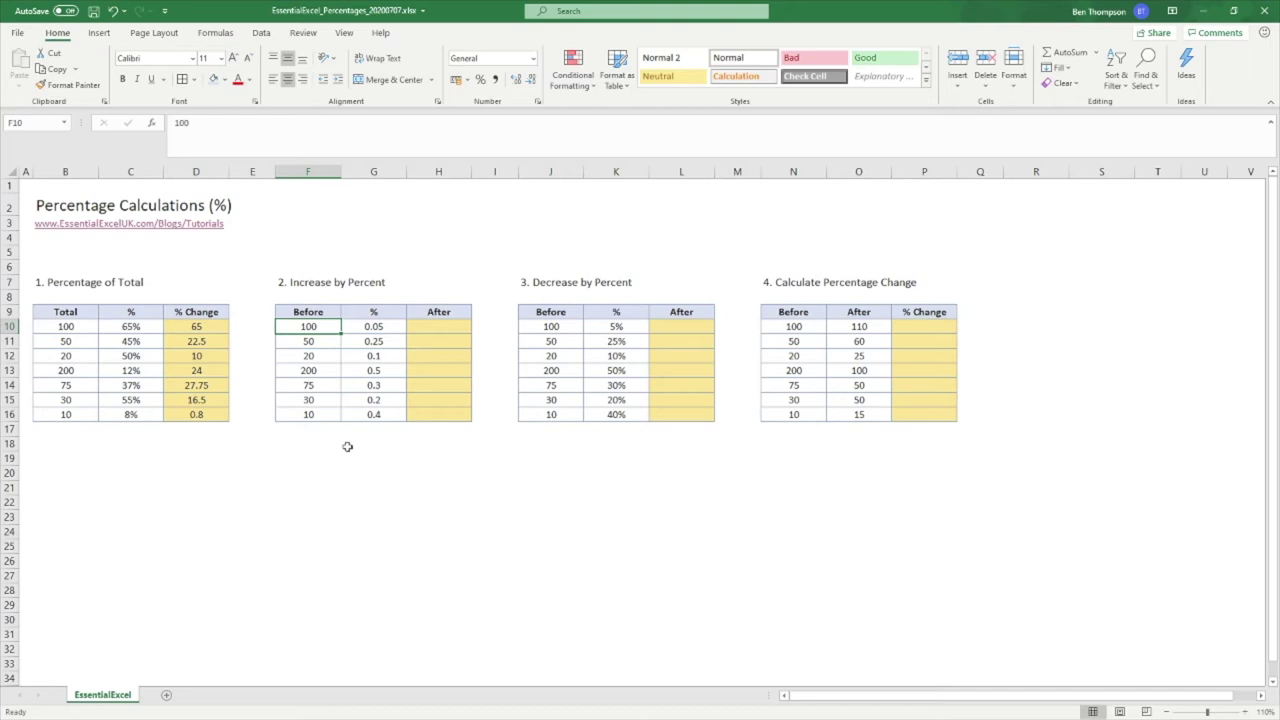
click(438, 328)
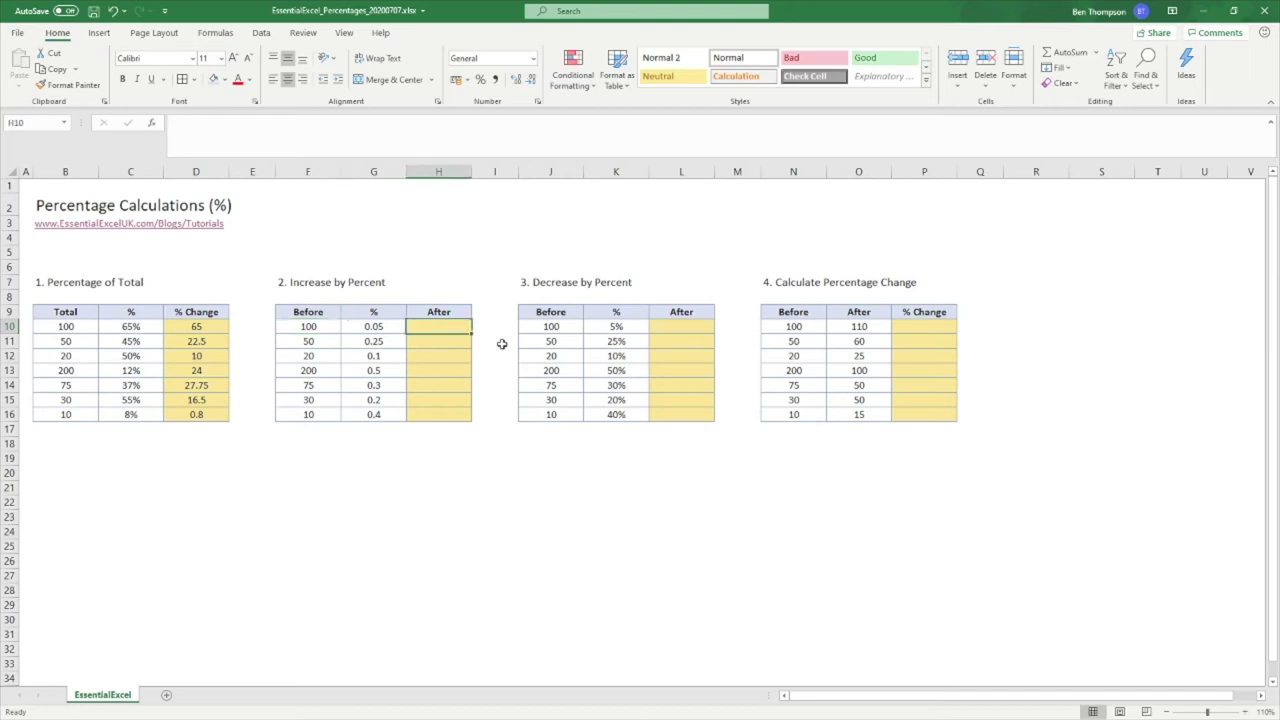
Enter =F10*G10 in H10, giving 5, and compare it with rows F10:G10 and B10:D10
text(=)
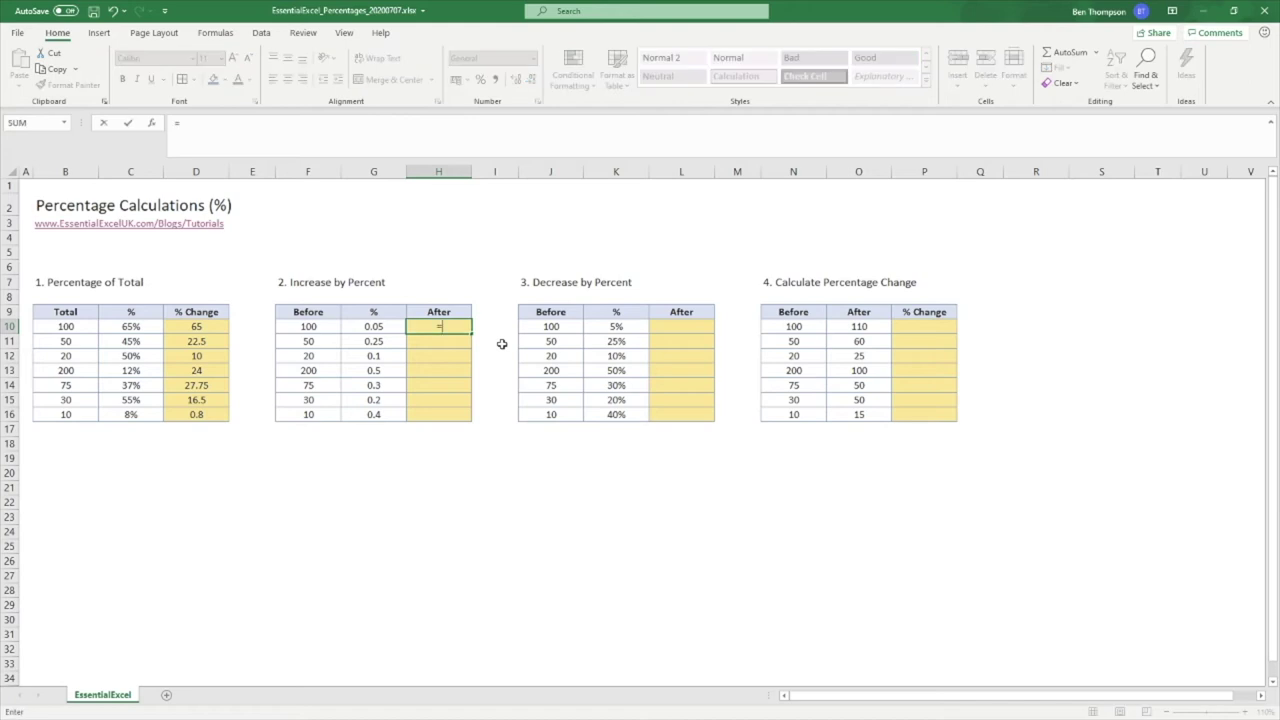
key(Left)
key(Left)
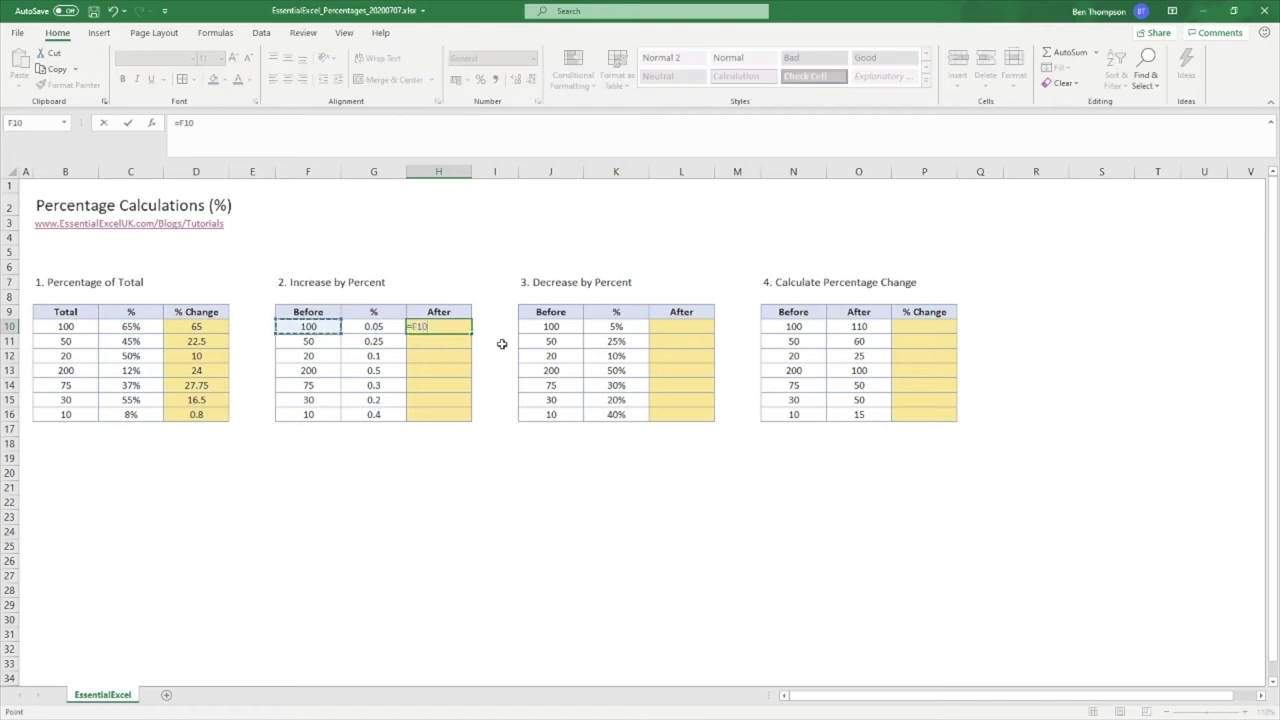
text(*)
key(Left)
key(Return)
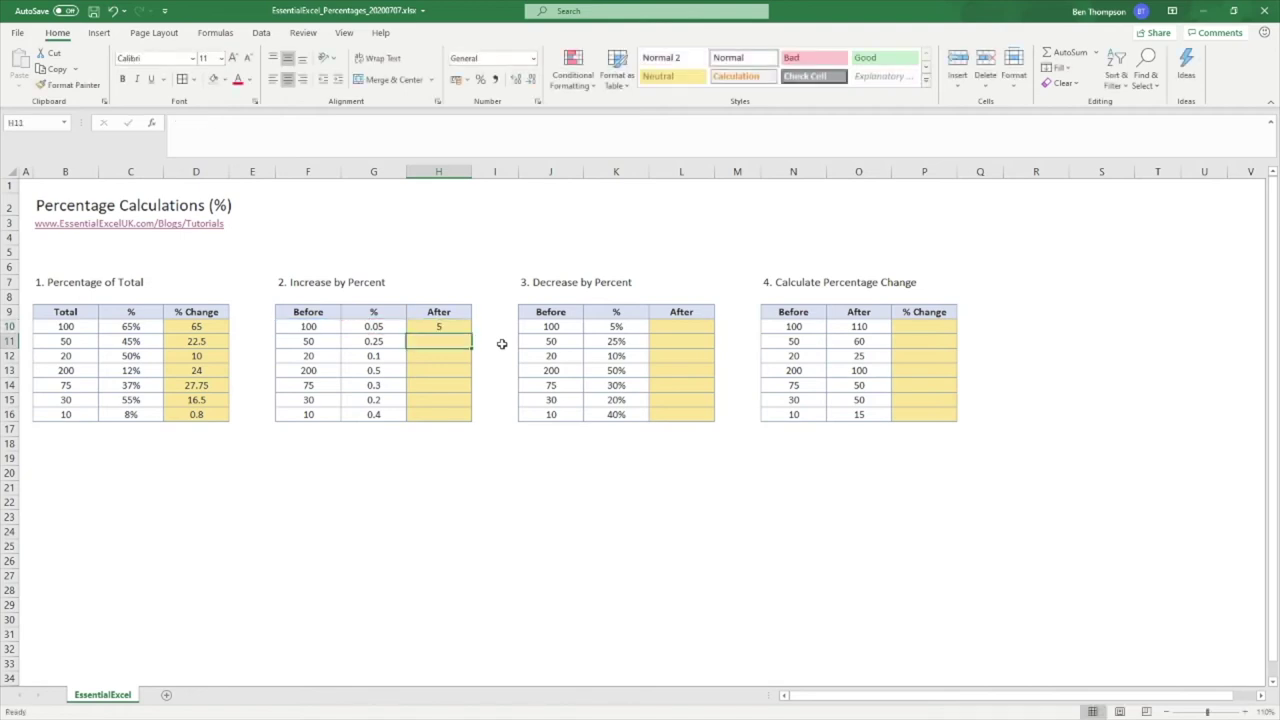
click(456, 327)
drag(370, 329, 316, 327)
drag(78, 328, 190, 328)
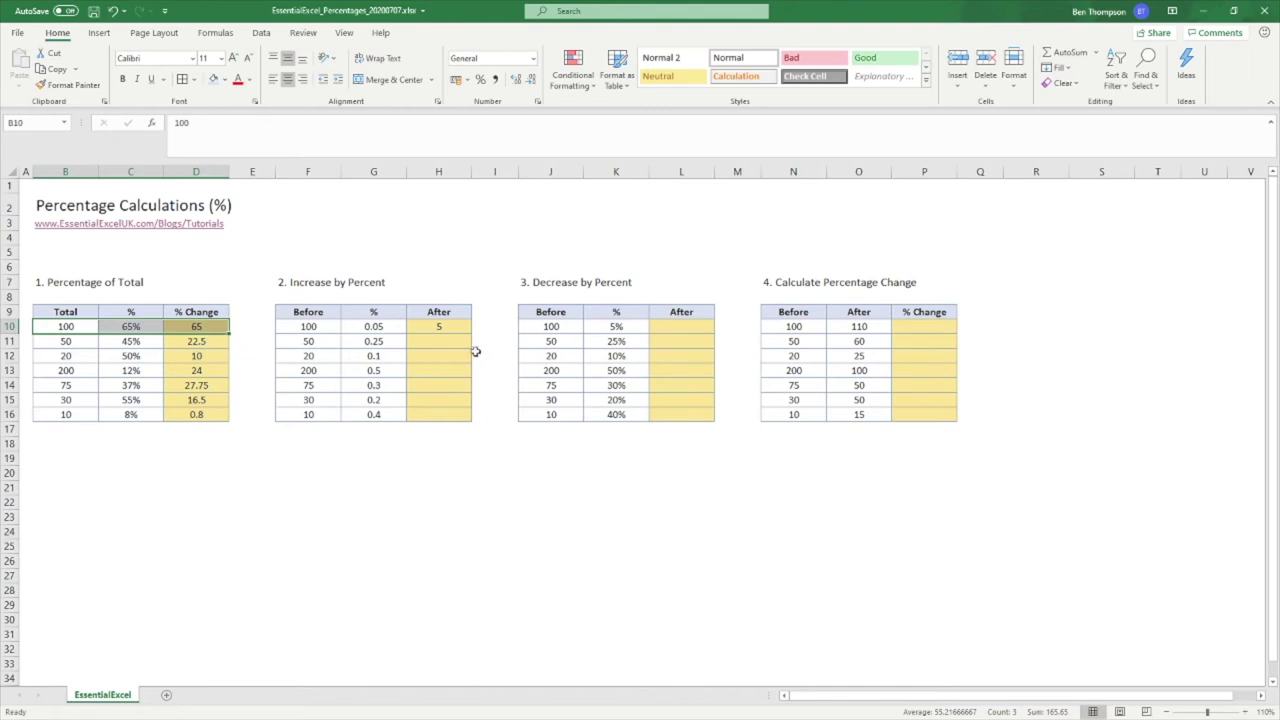
Change H10's formula to =F10*1.05 so the first After value shows 105
click(452, 330)
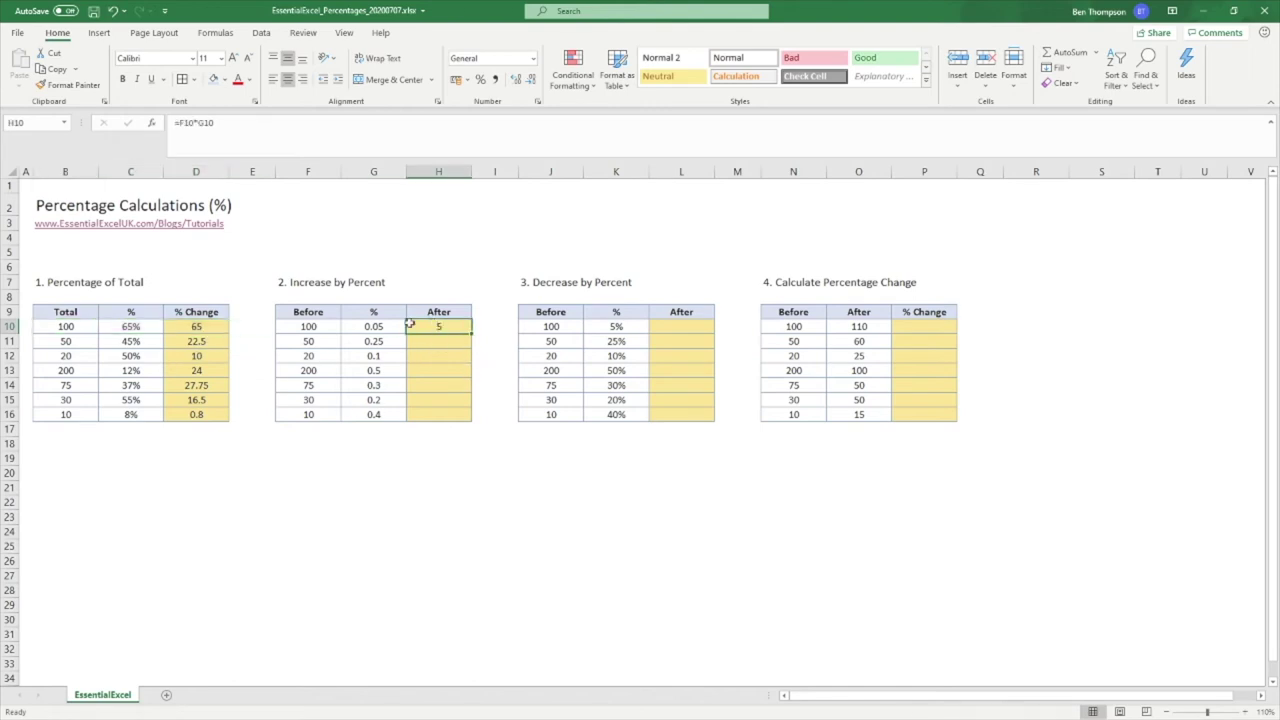
click(379, 330)
click(440, 325)
drag(198, 122, 269, 122)
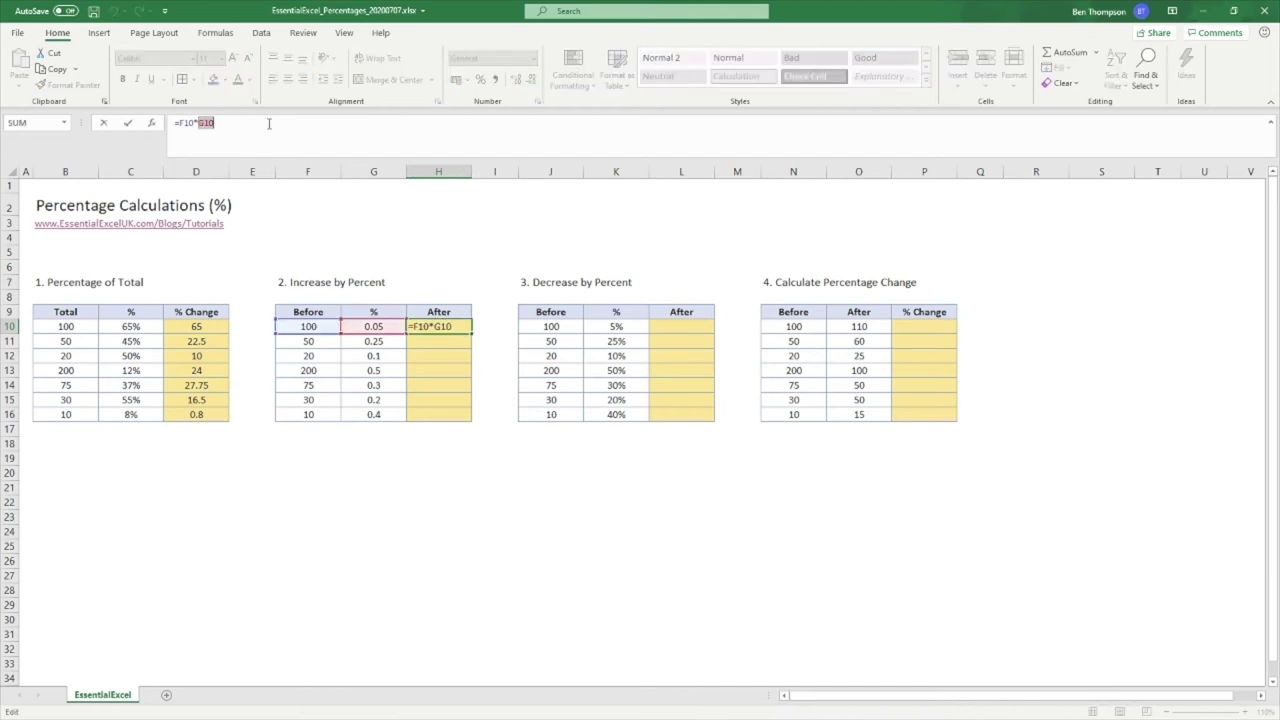
text(1)
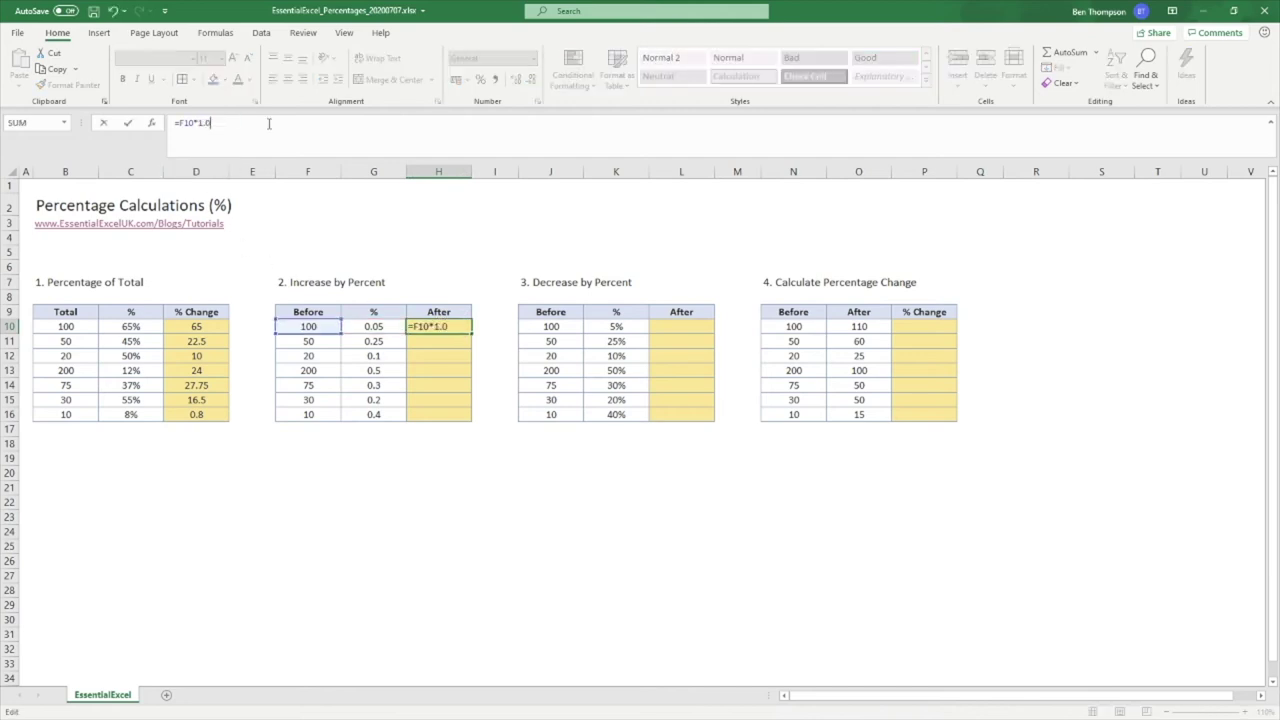
key(Return)
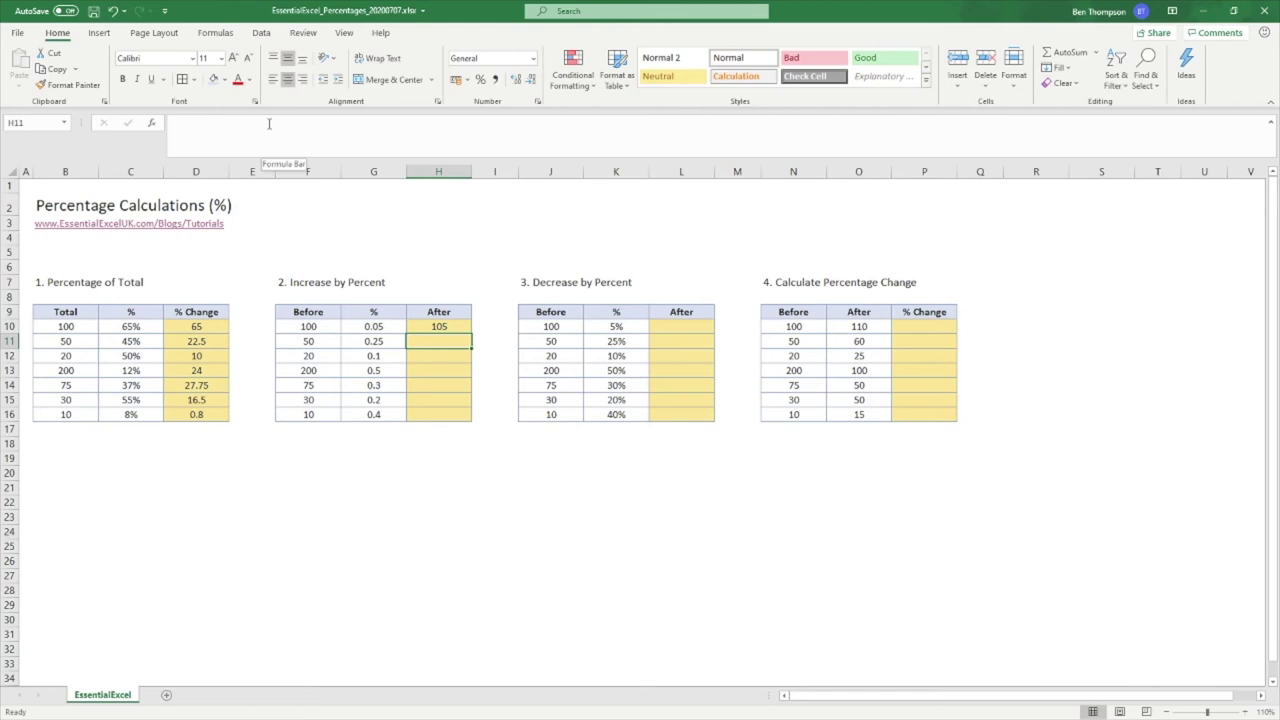
click(326, 327)
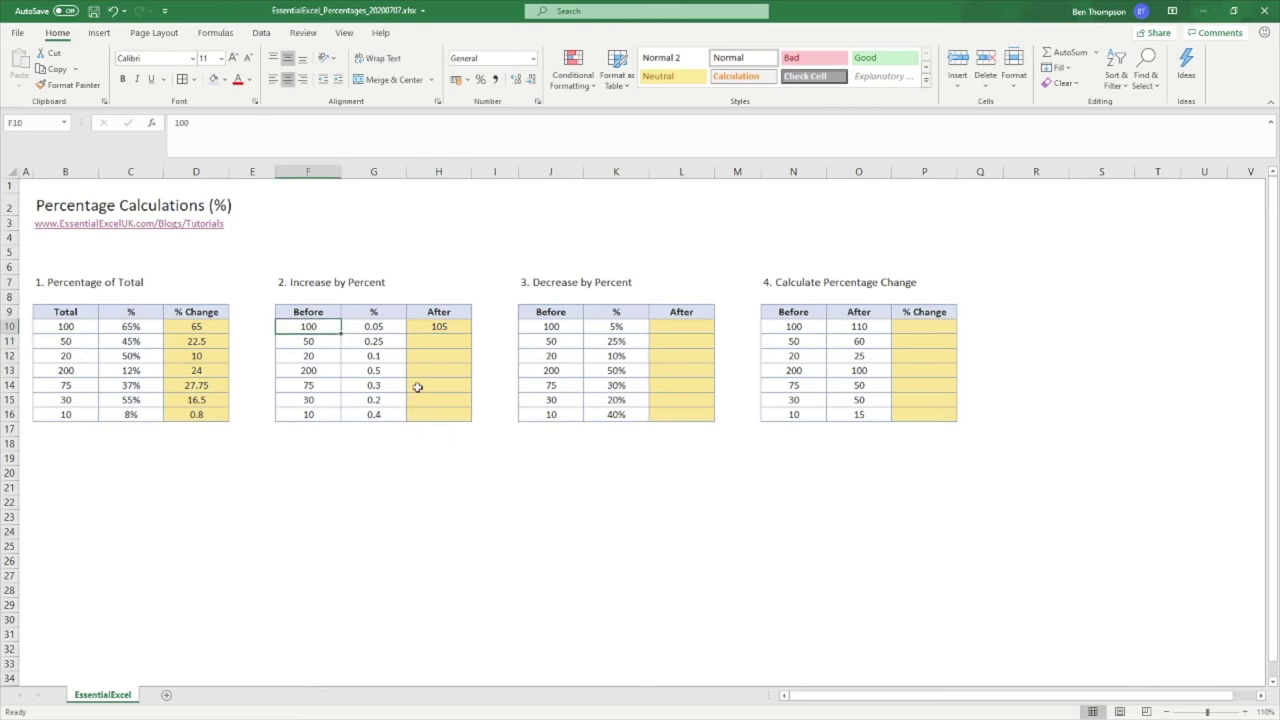
Compare G10 with H10, then replace H10's hard-coded 1.05 with (1+G10
click(395, 331)
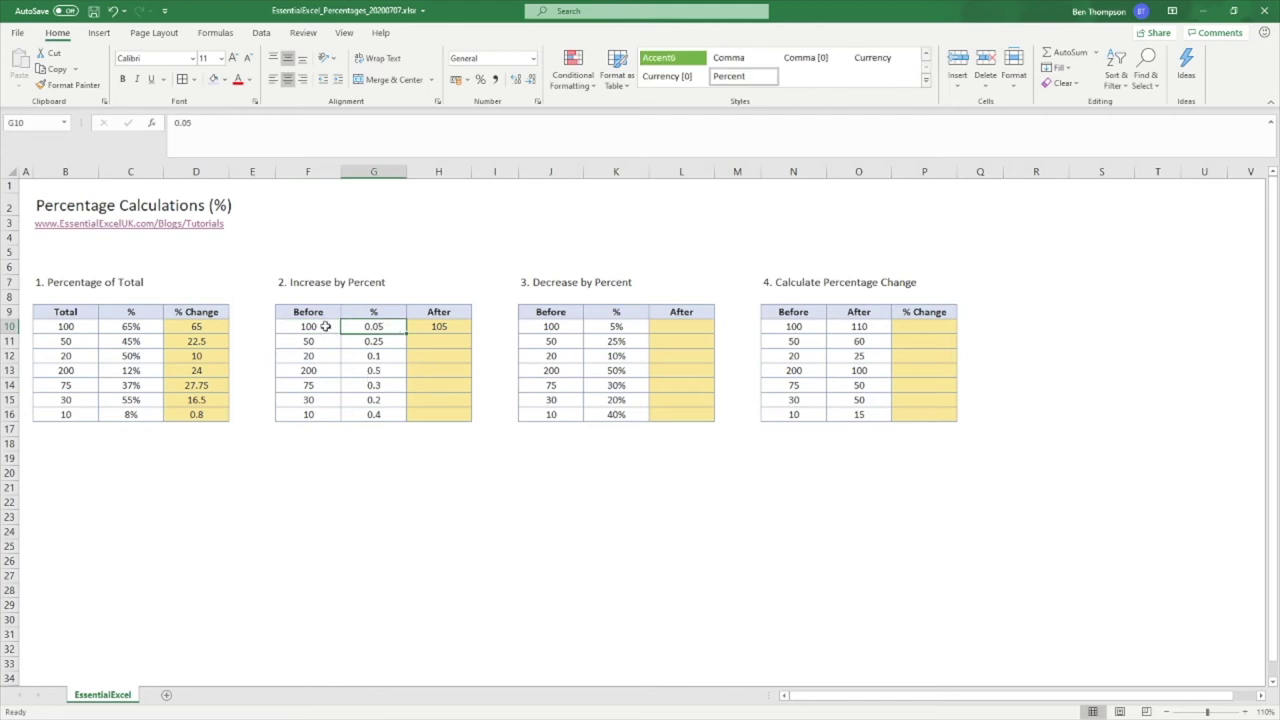
click(450, 331)
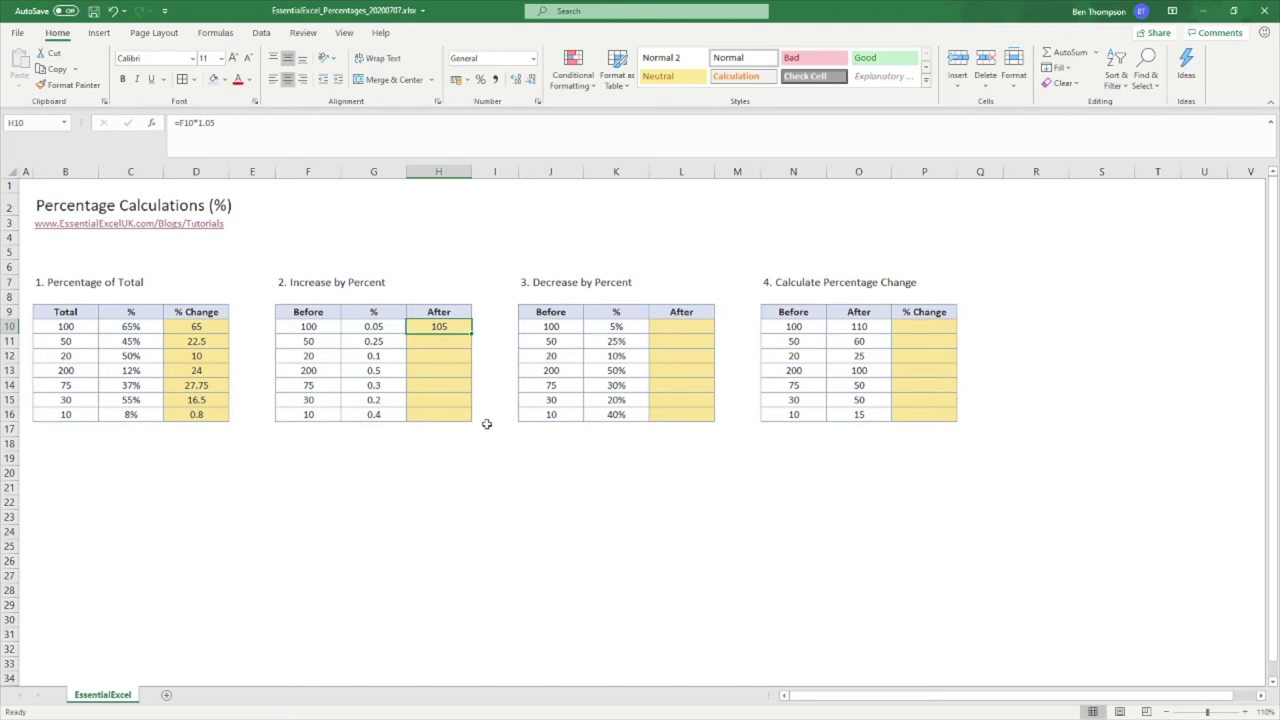
click(394, 329)
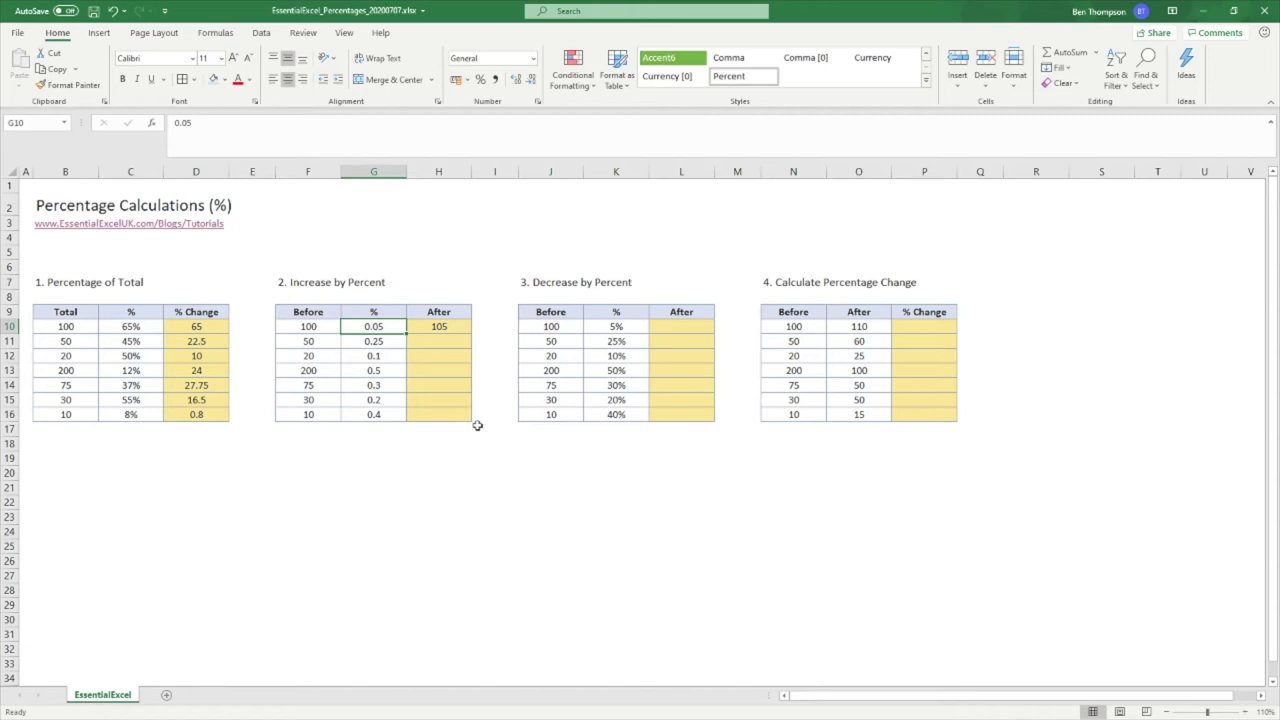
click(453, 326)
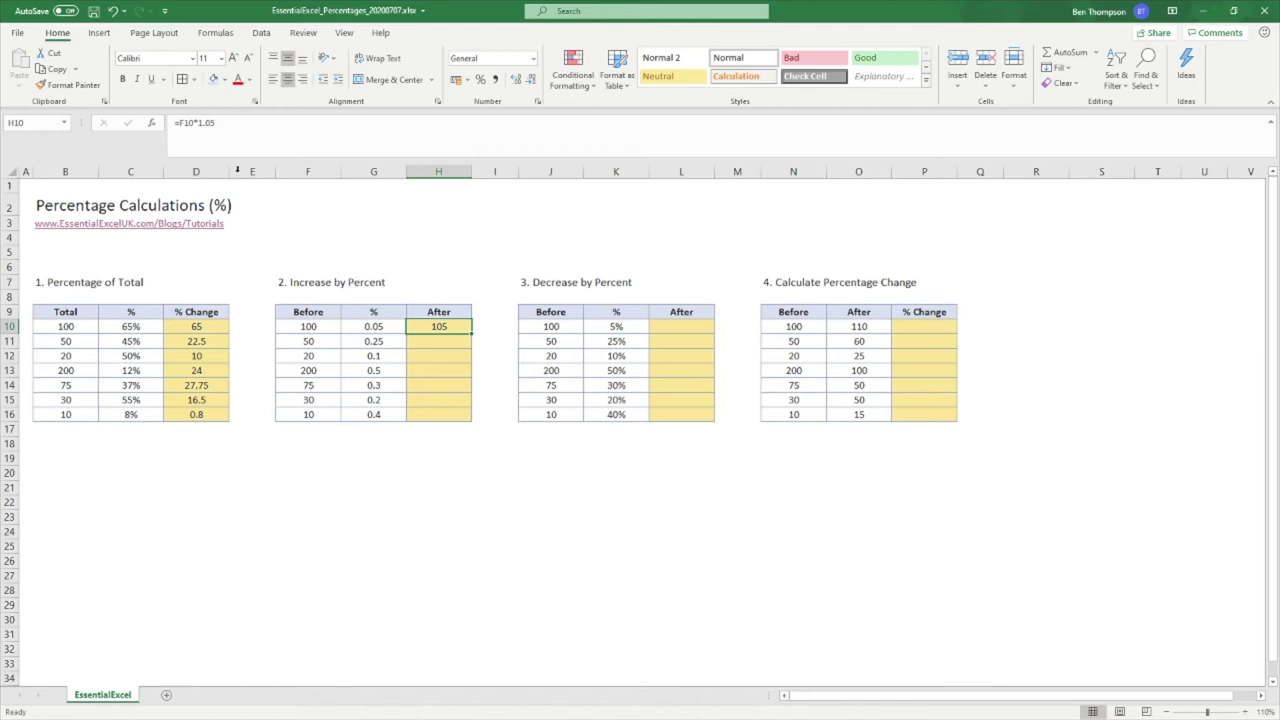
click(200, 122)
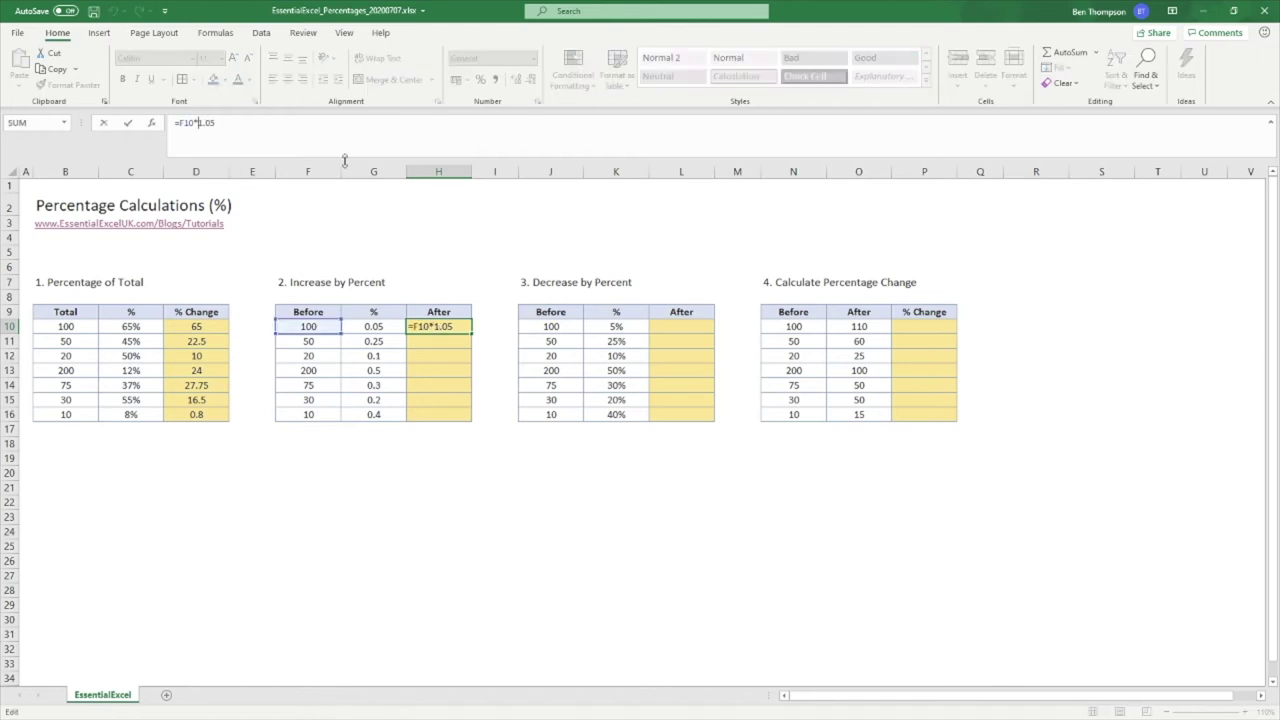
key(Delete)
key(Delete)
key(Delete)
key(Delete)
click(374, 326)
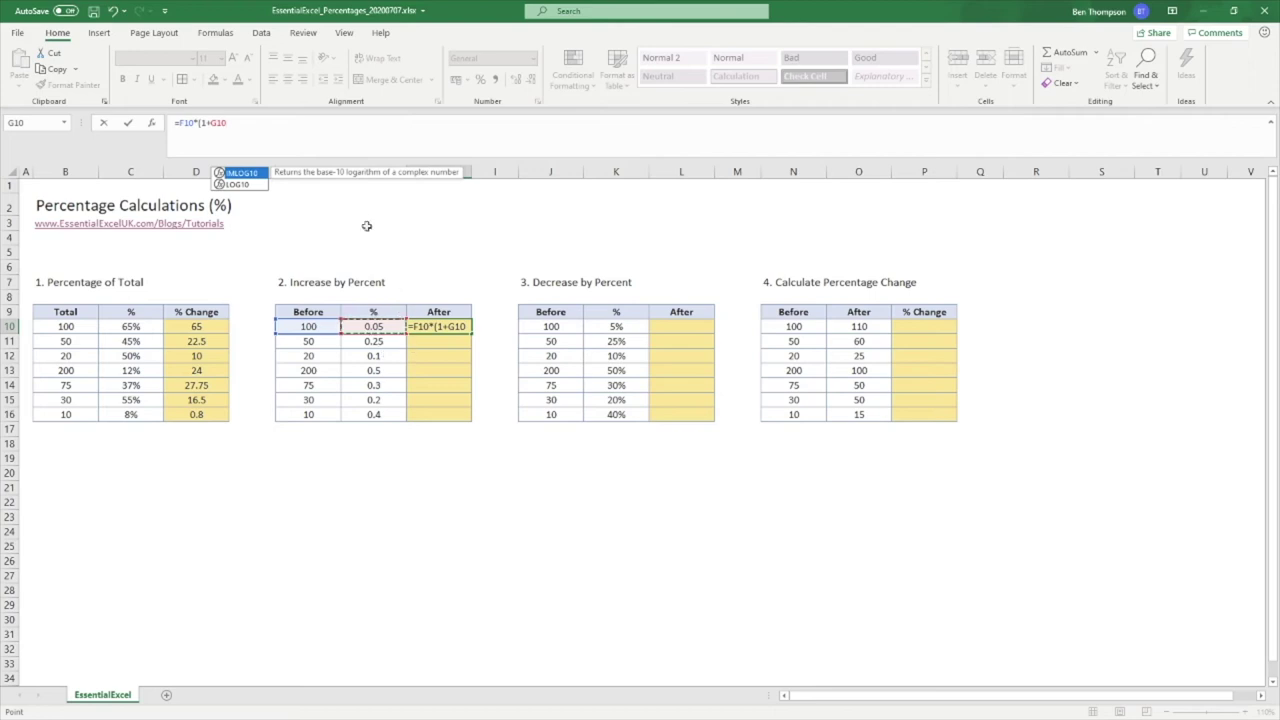
Close the parenthesis to complete =F10*(1+G10) in H10, still showing 105
text())
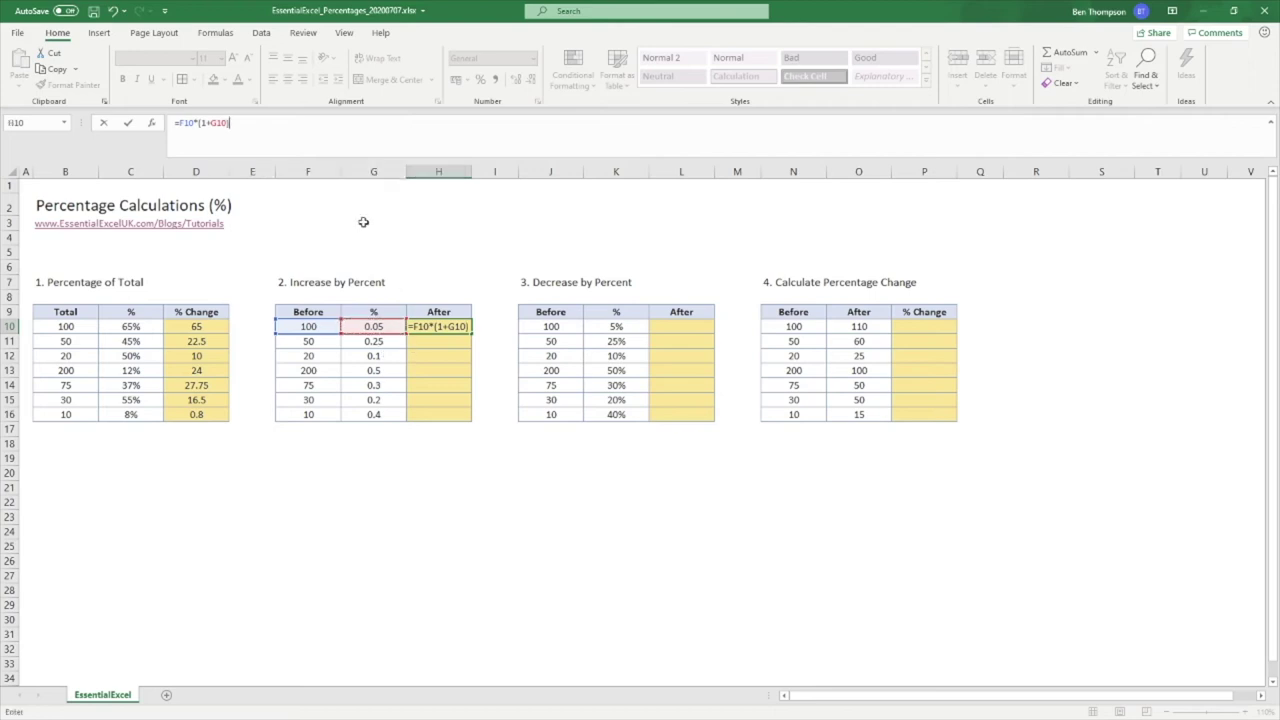
key(Return)
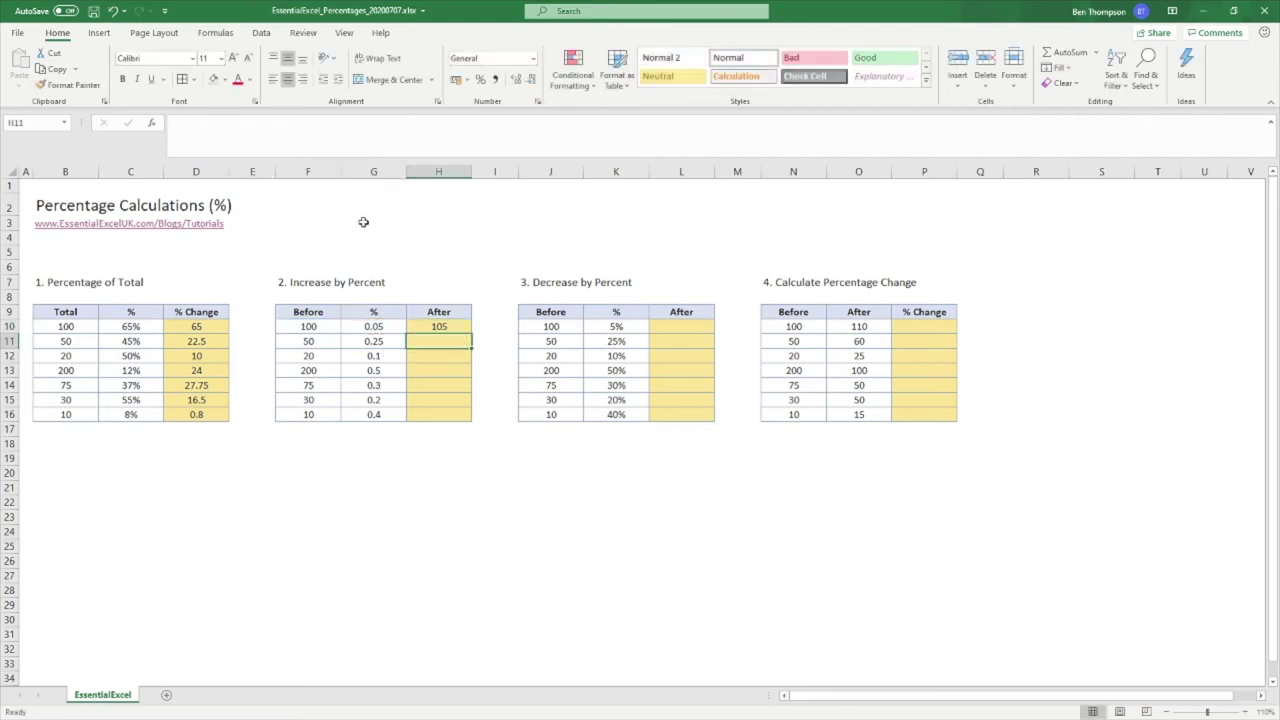
click(438, 328)
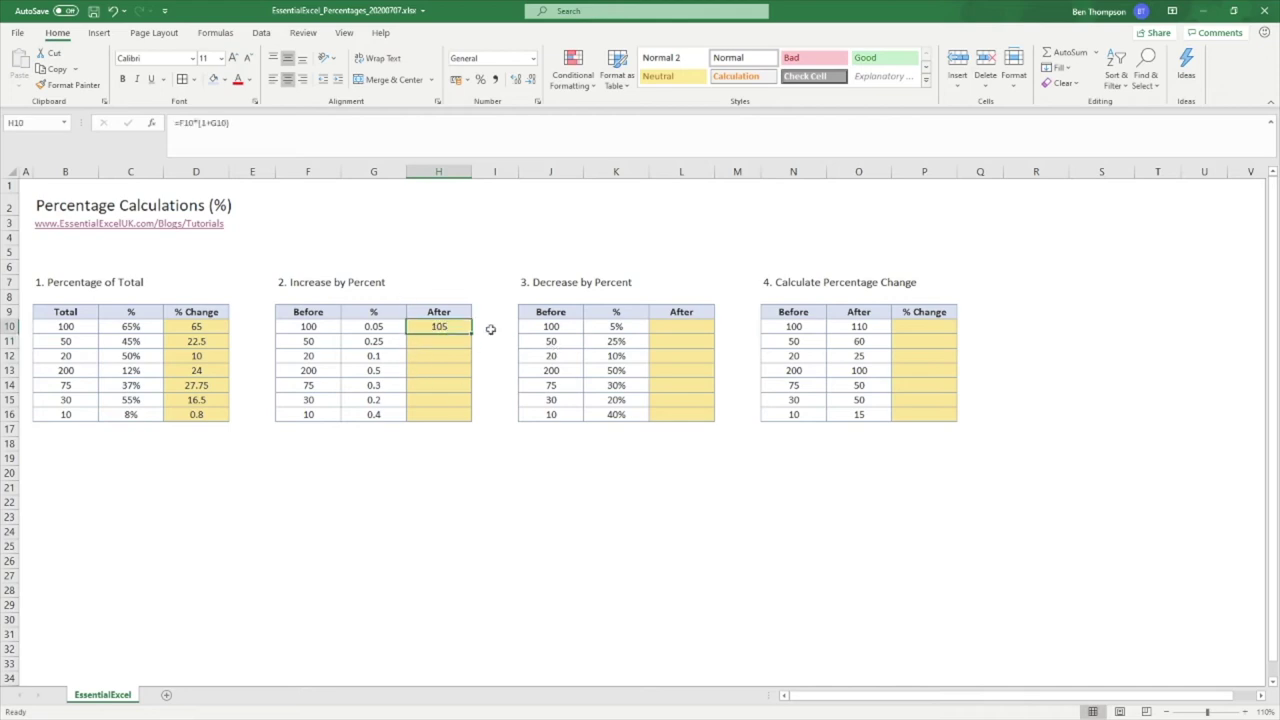
click(490, 328)
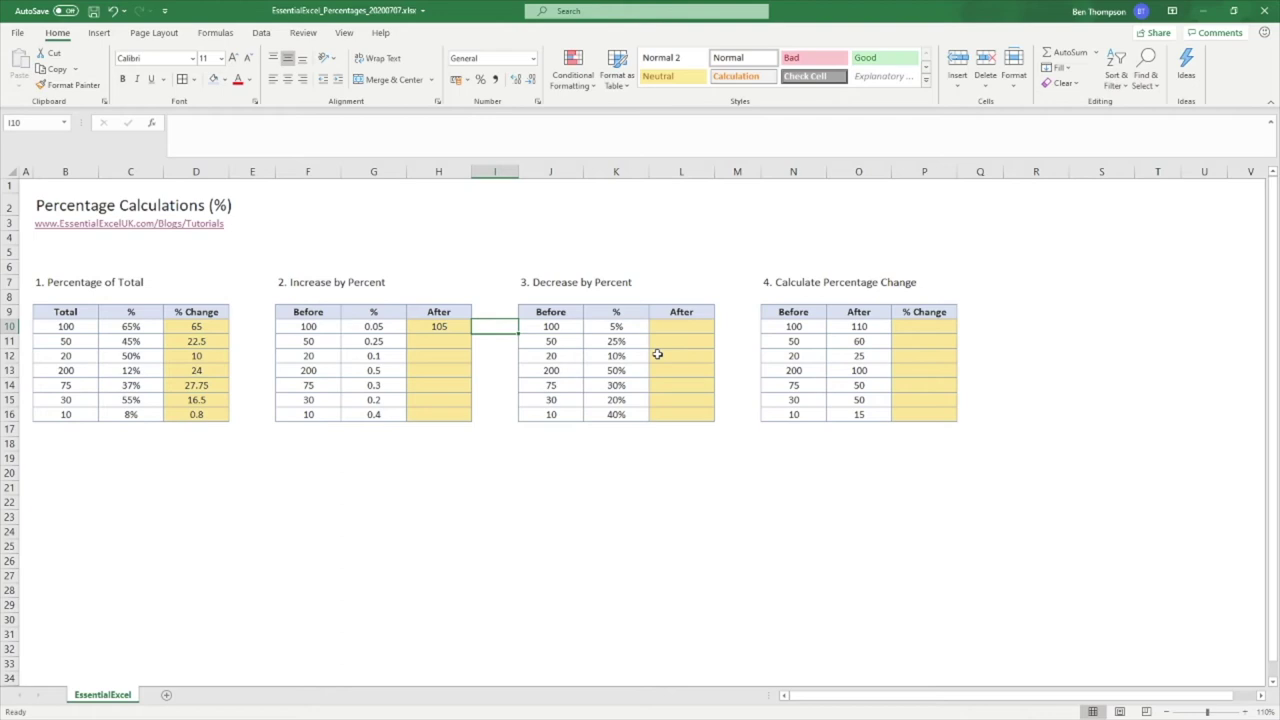
text(=1+)
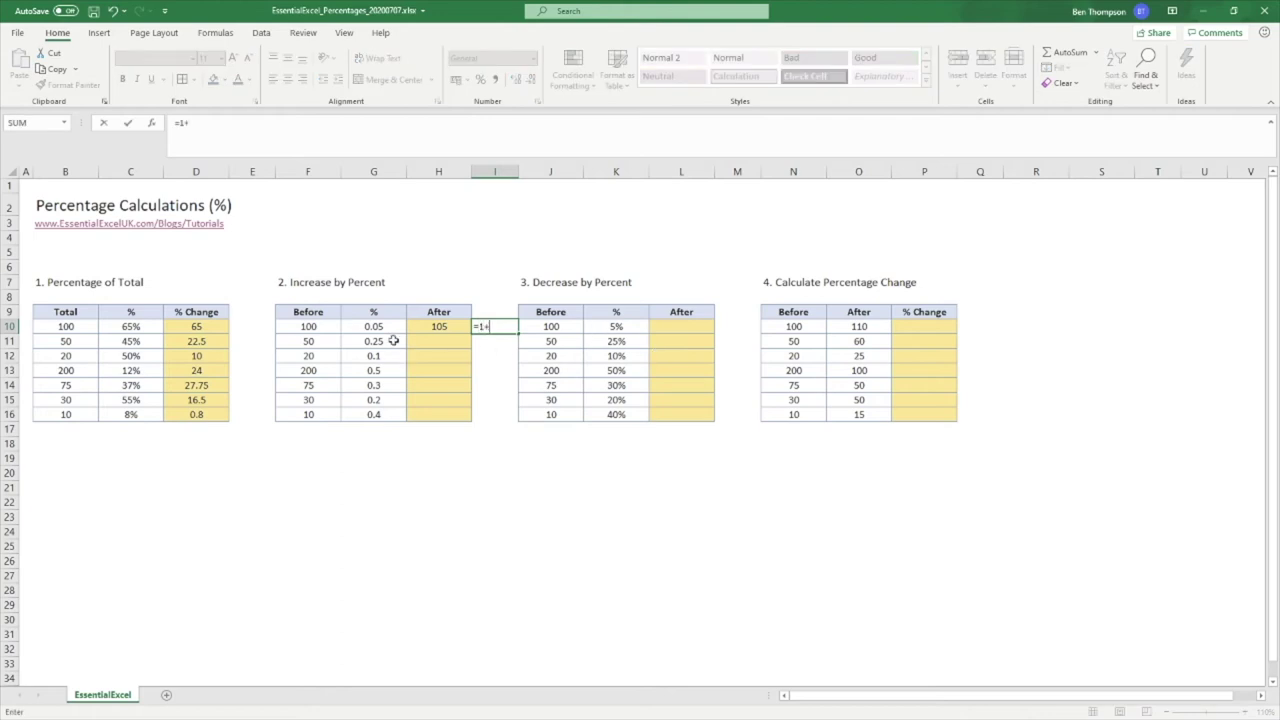
click(368, 327)
key(Return)
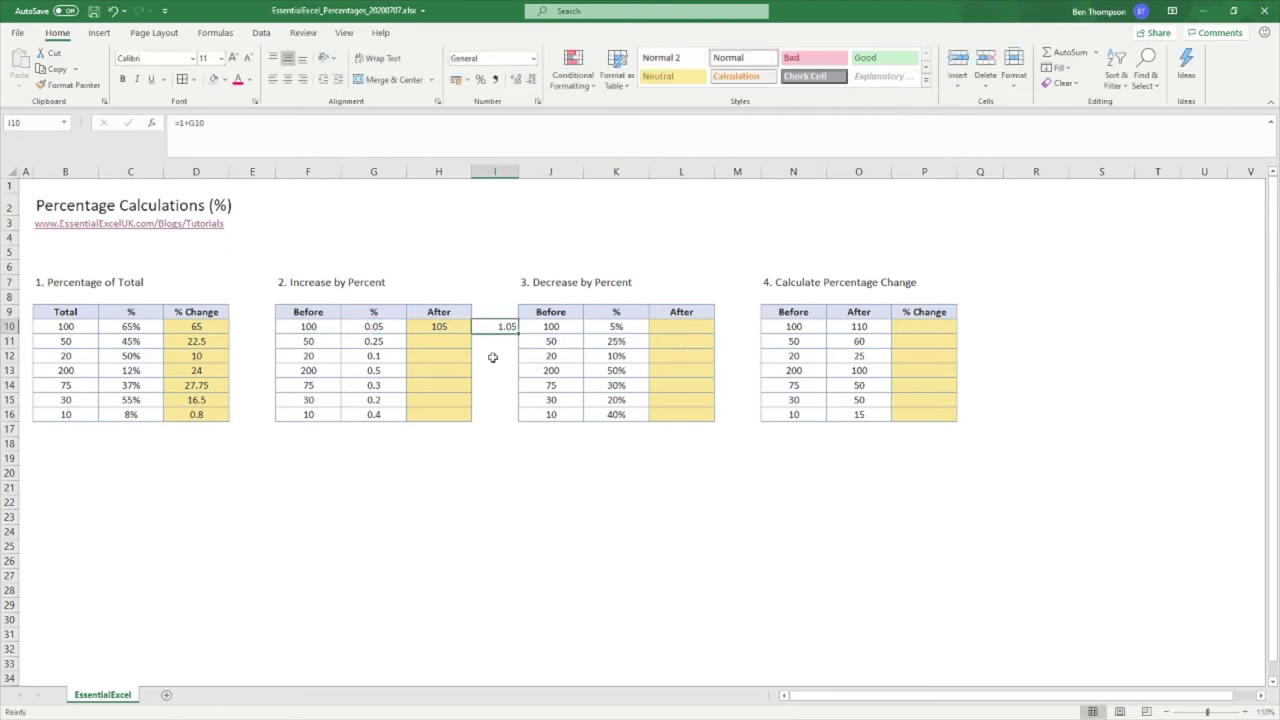
click(334, 330)
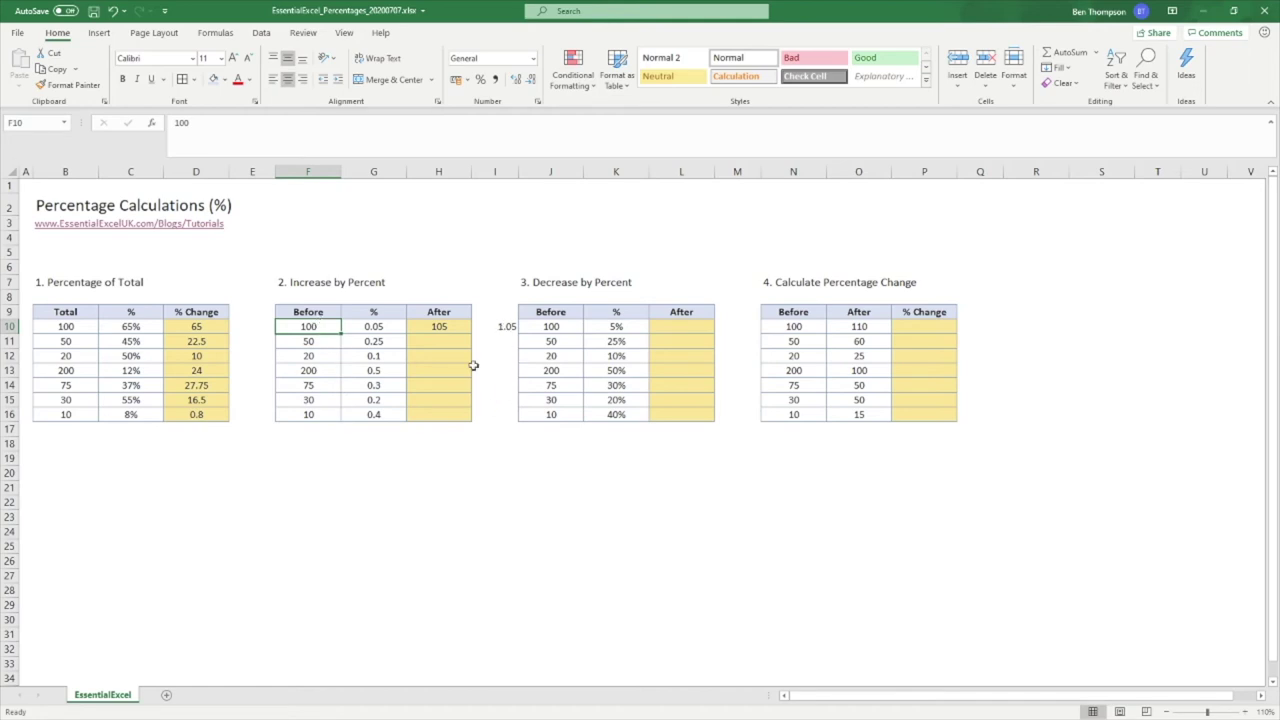
click(444, 330)
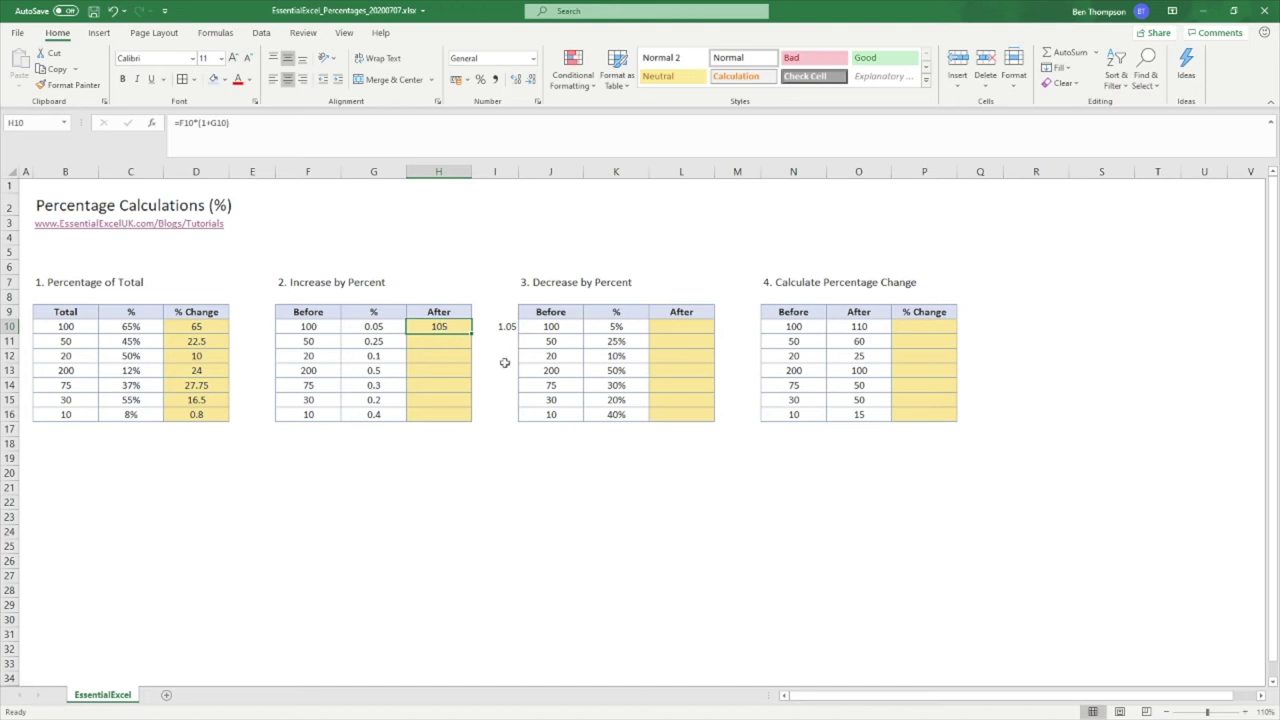
click(507, 328)
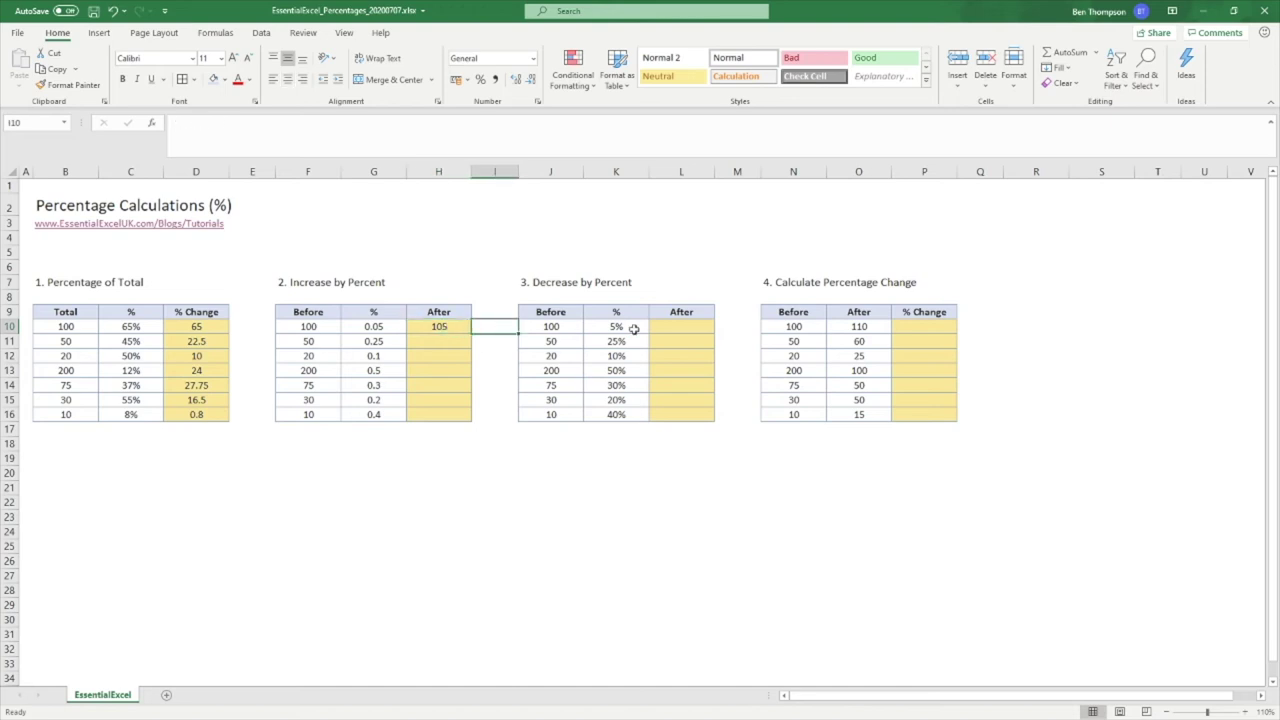
click(446, 327)
Fill H10's formula down to row 16 (105 to 14) and format G10:G16 as percentages
double_click(471, 334)
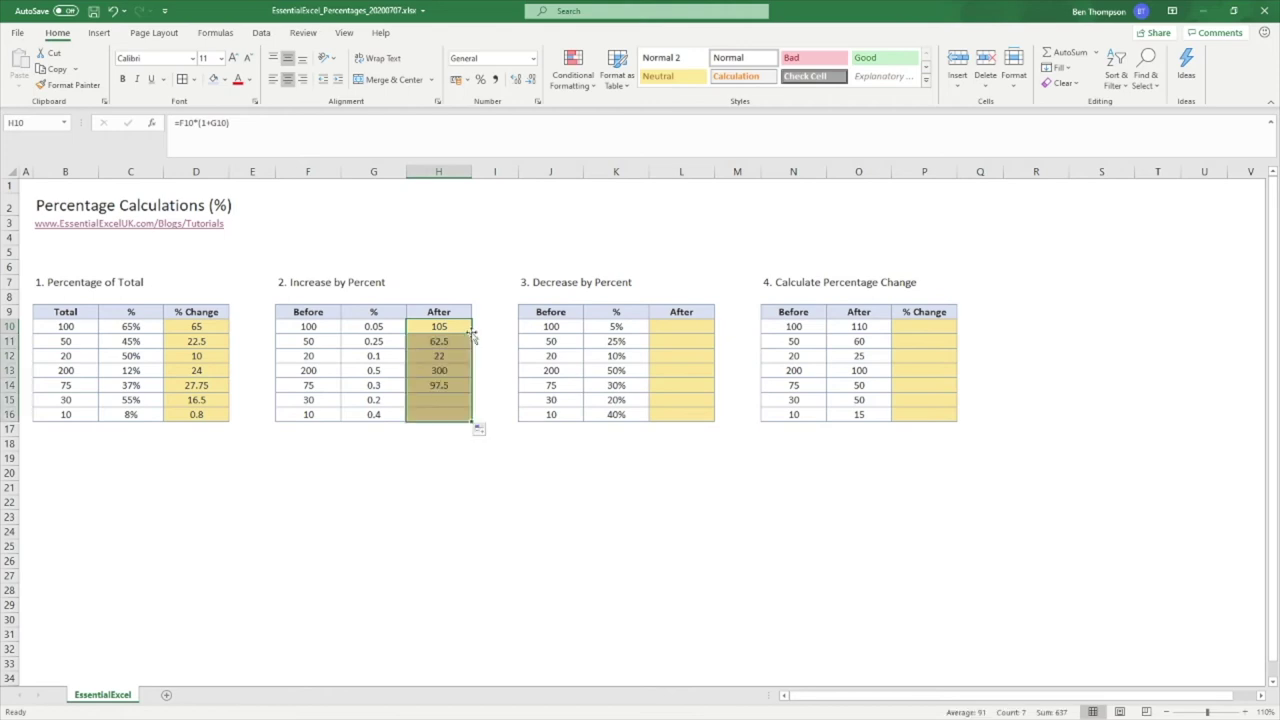
drag(373, 327, 373, 414)
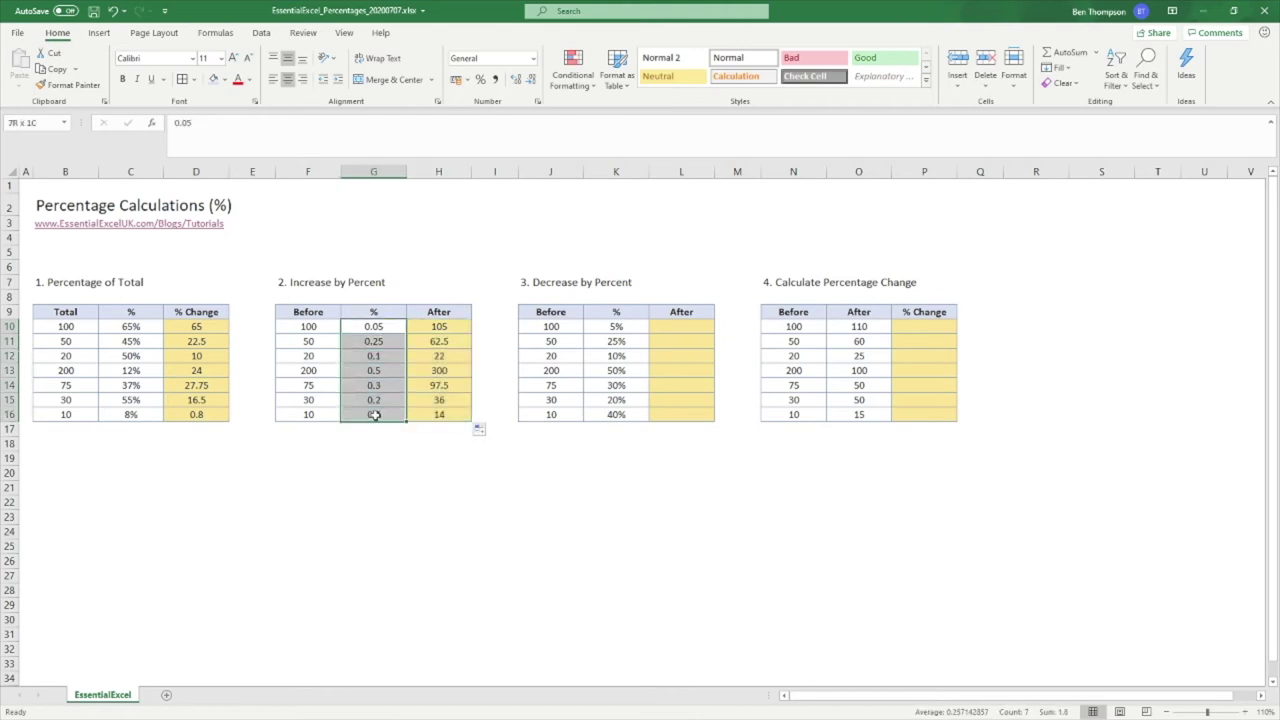
click(480, 80)
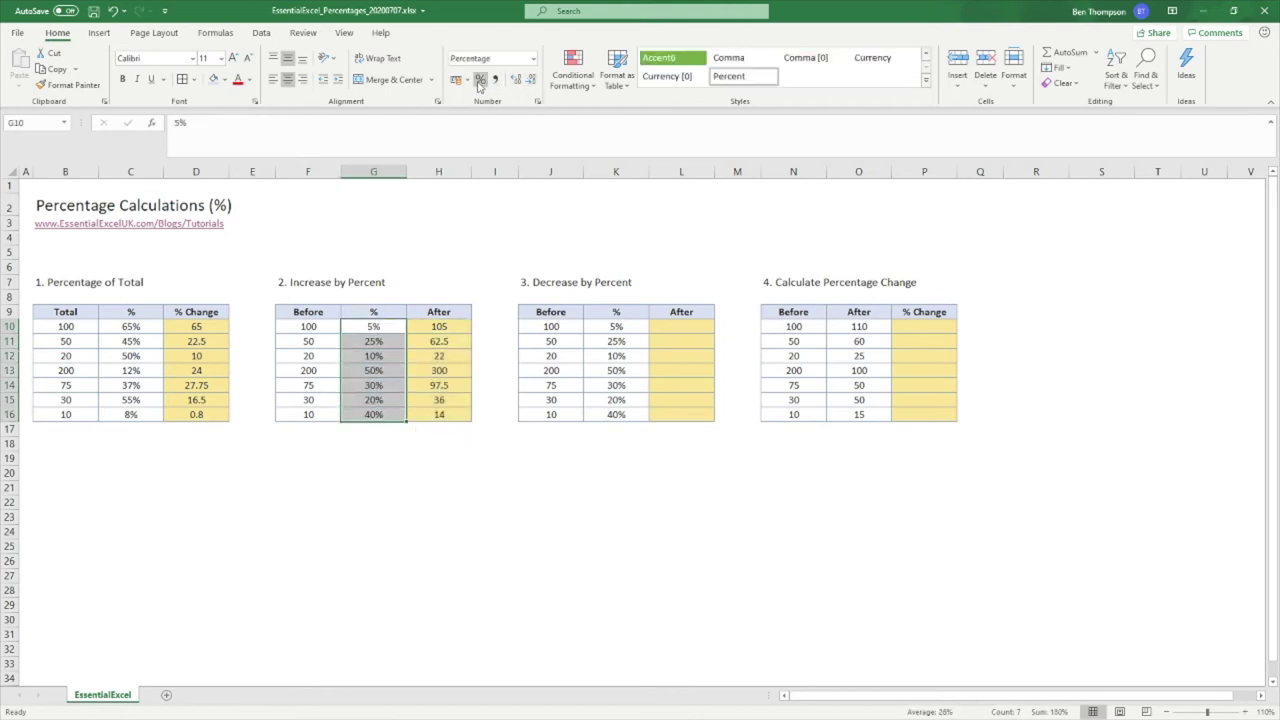
click(452, 474)
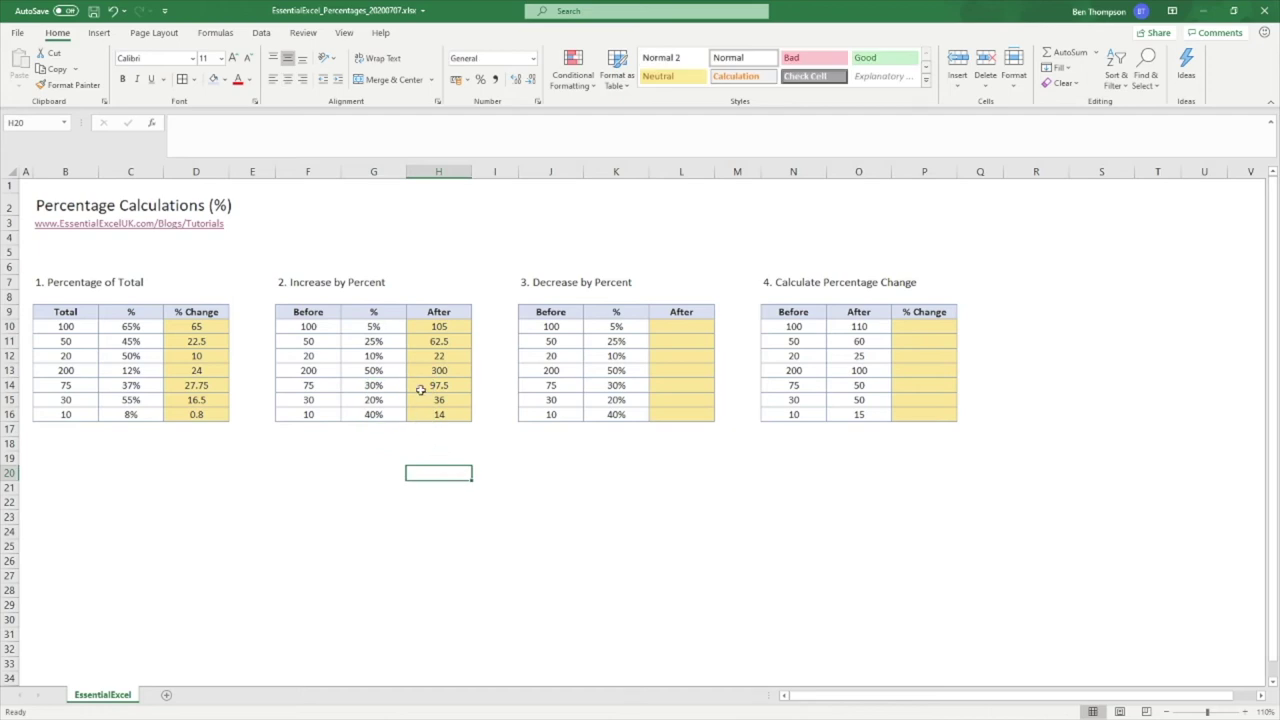
click(315, 327)
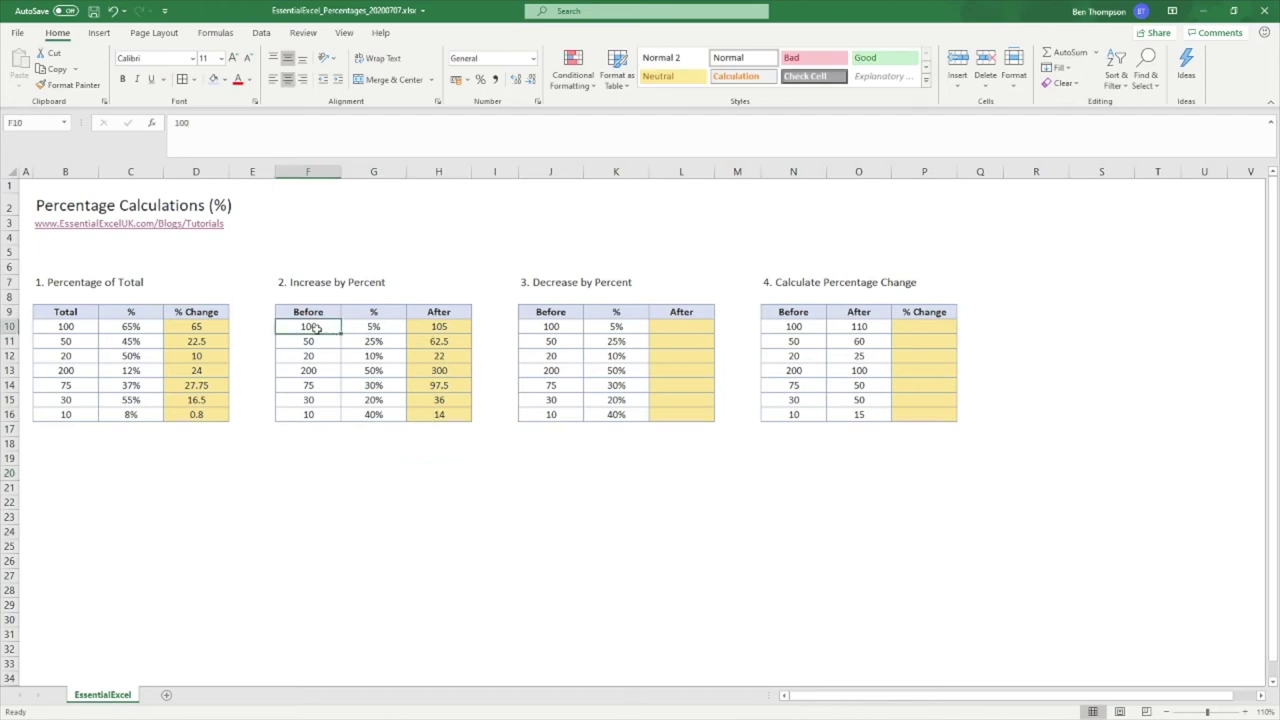
click(354, 331)
click(462, 326)
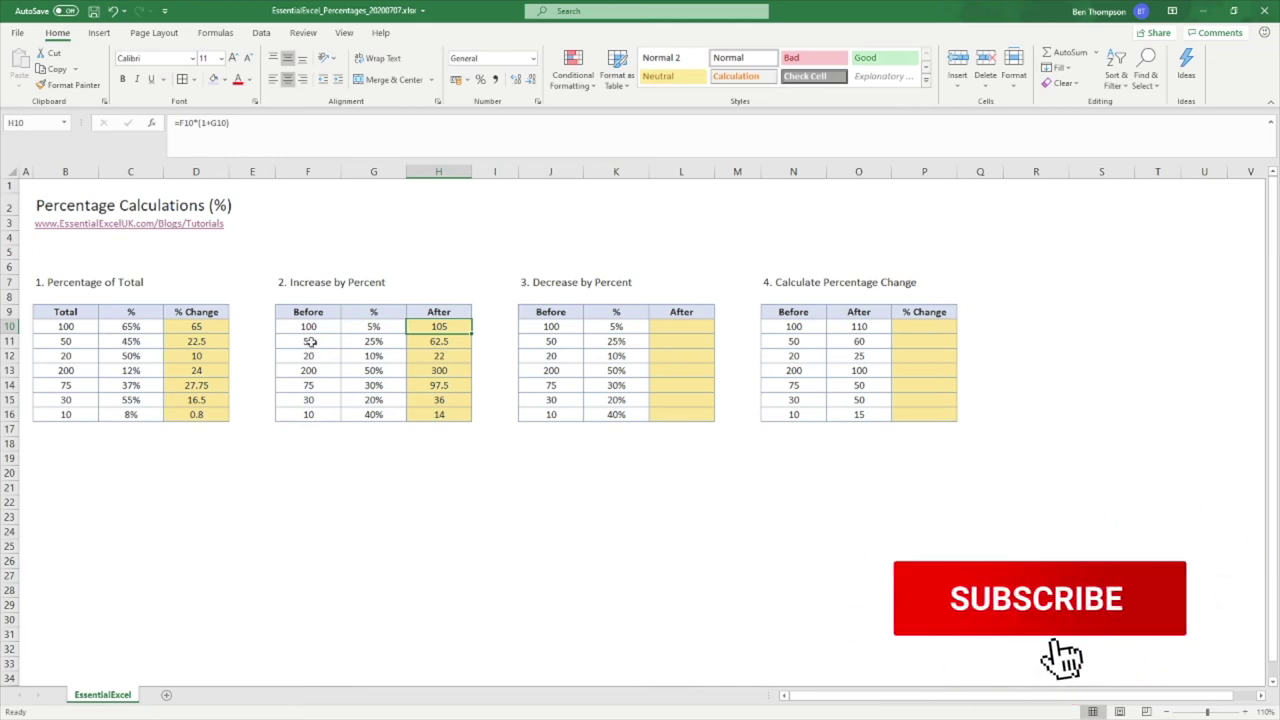
click(385, 344)
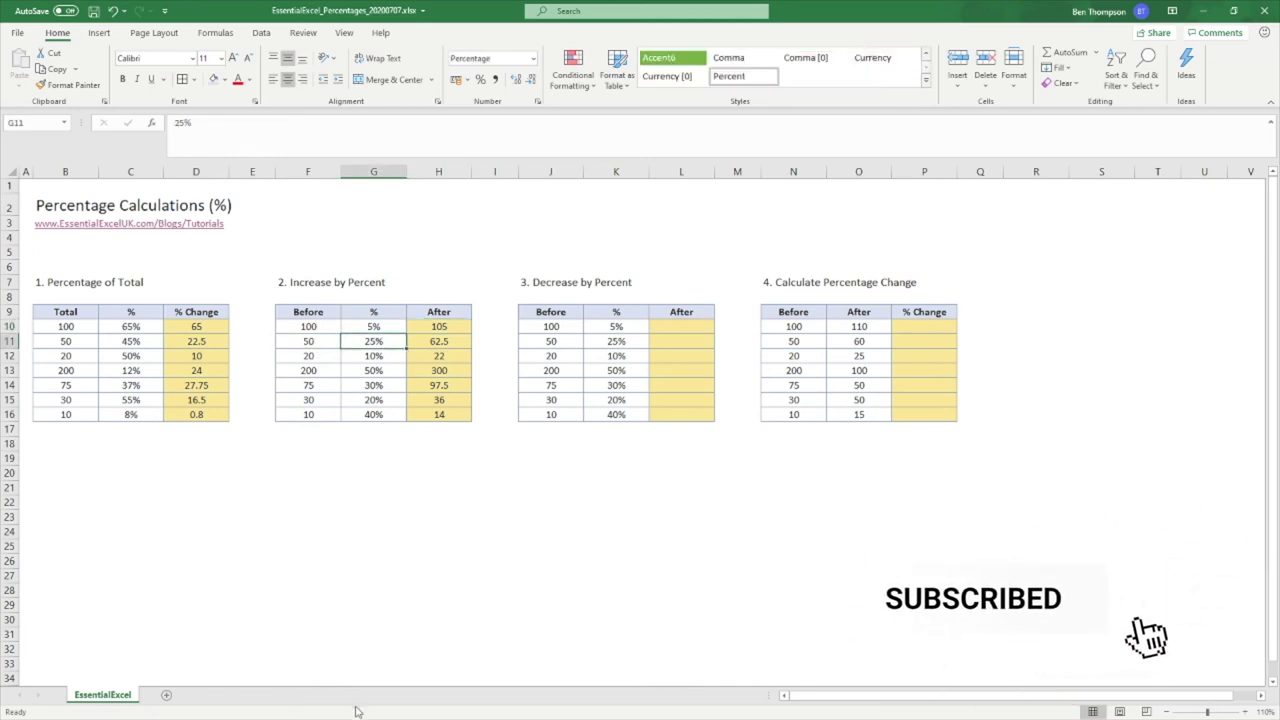
click(452, 340)
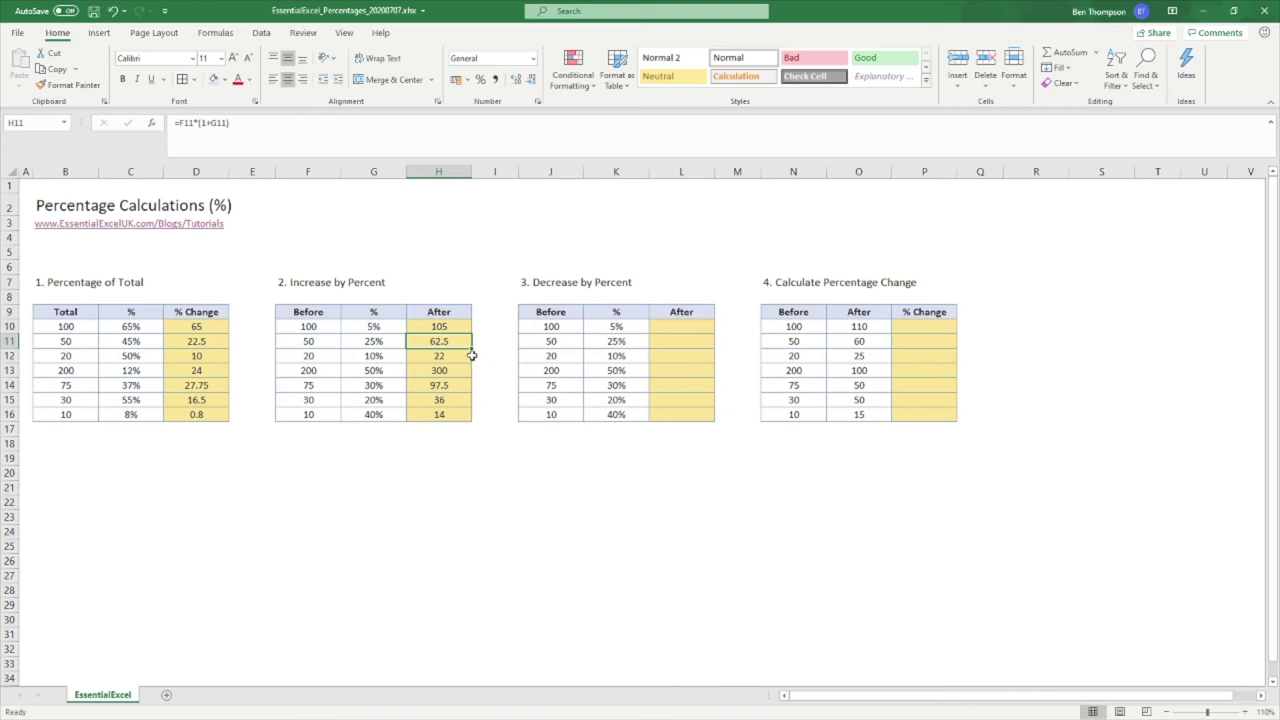
click(442, 326)
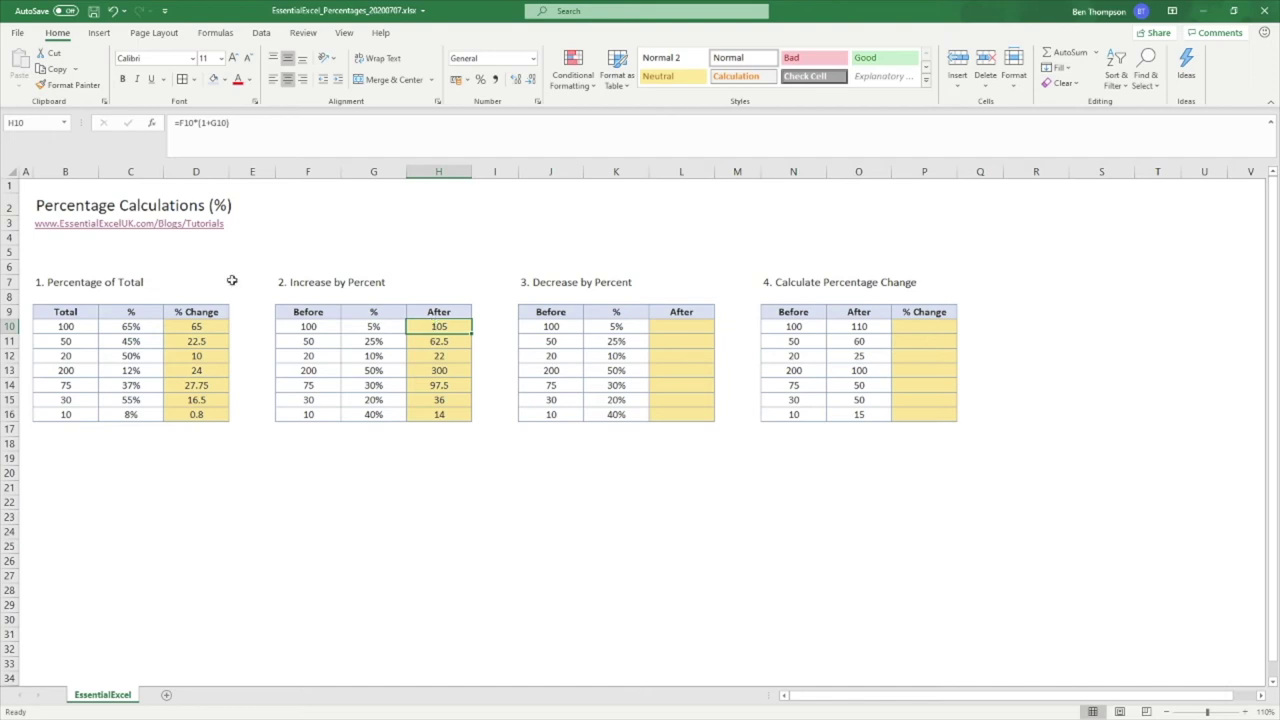
click(205, 122)
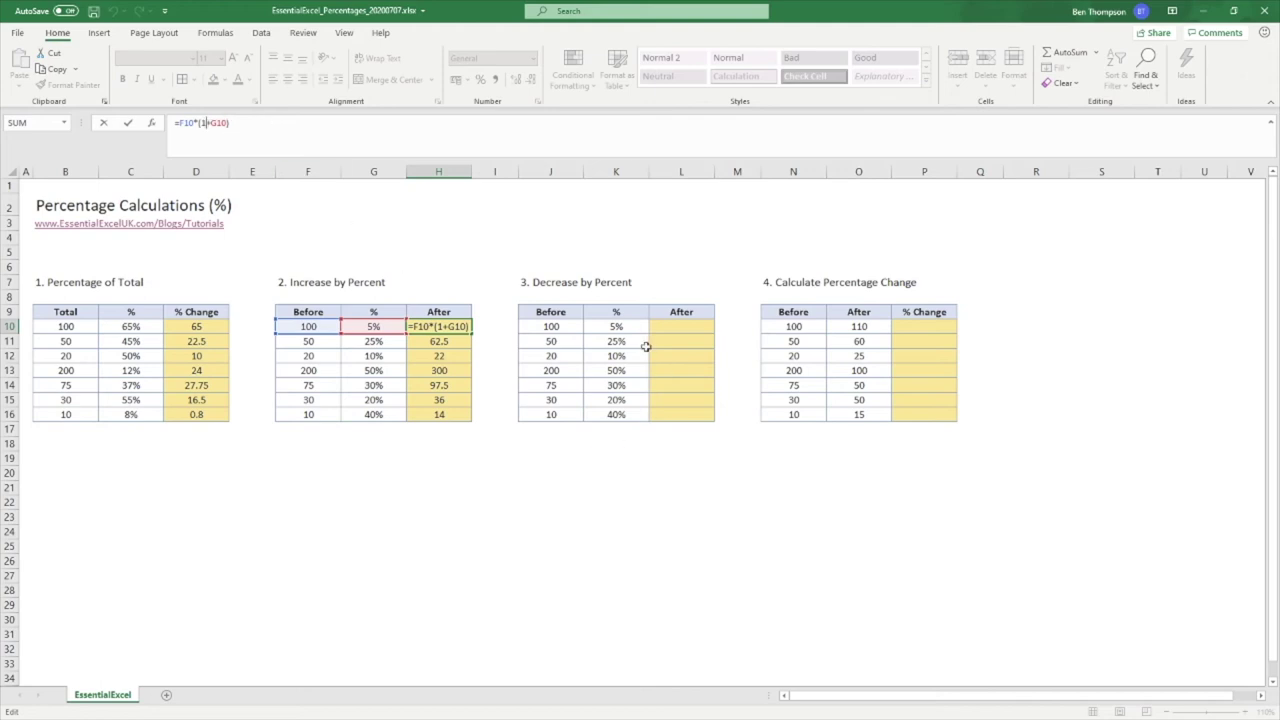
key(Return)
click(560, 326)
click(660, 328)
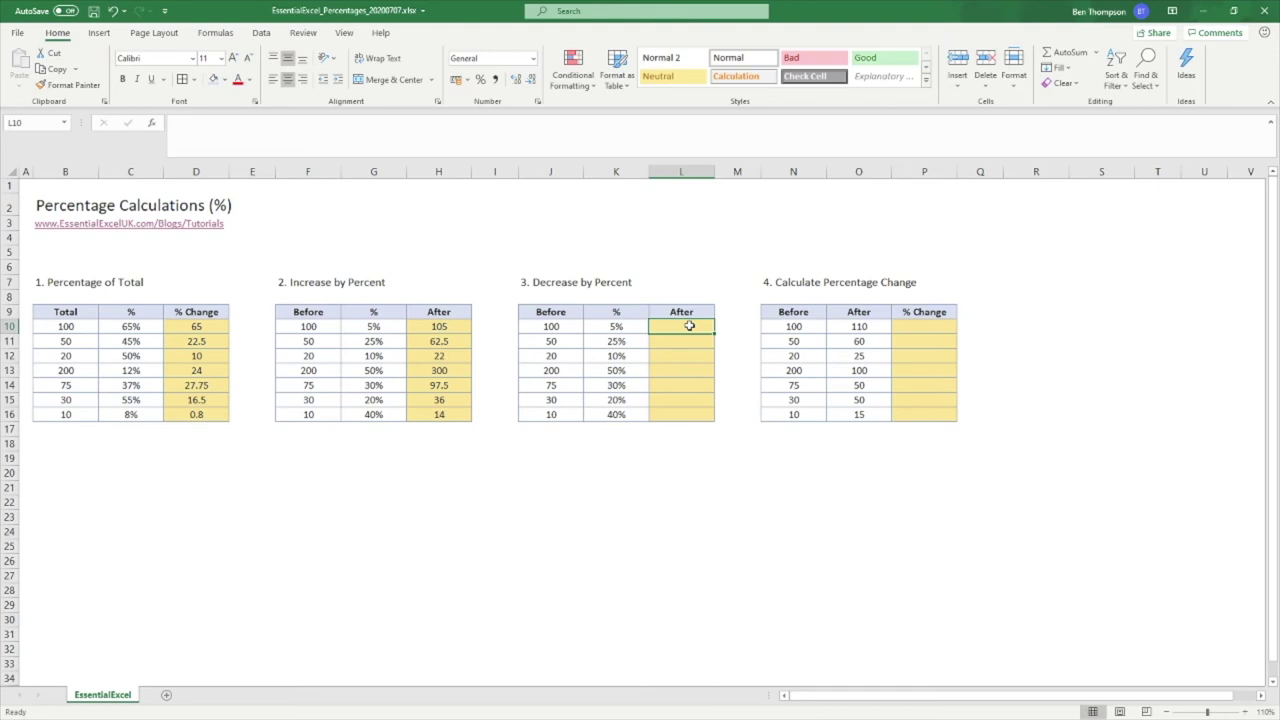
Enter =1-K10 in L10 so the first After cell shows 95%
text(=1-)
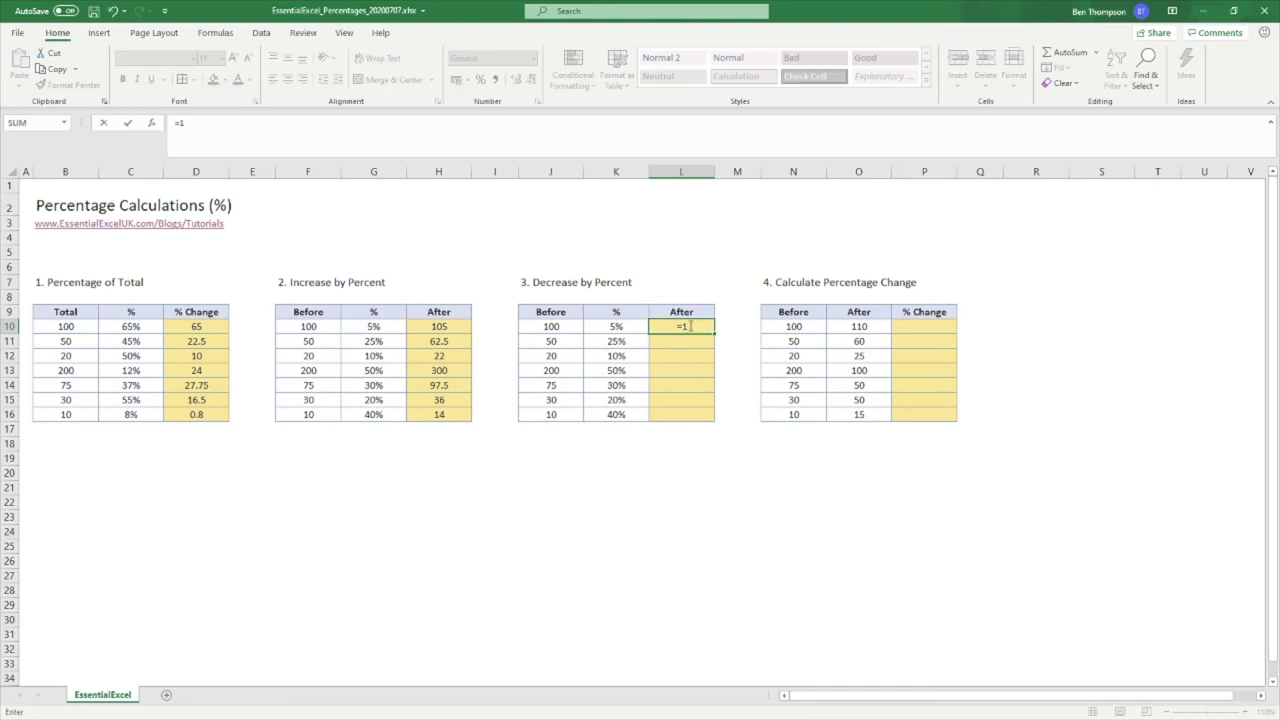
click(617, 327)
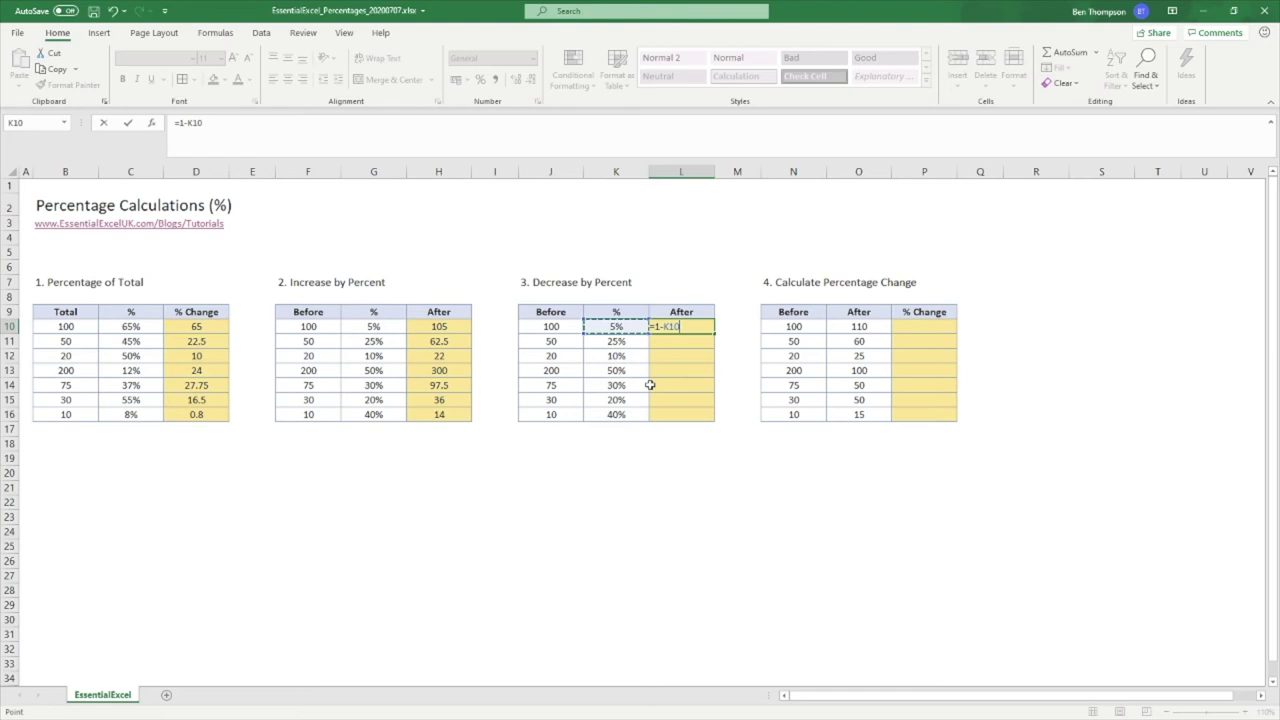
key(Return)
Check L10's formula against the Before value in J10, then start a =1- helper formula in M10
click(700, 326)
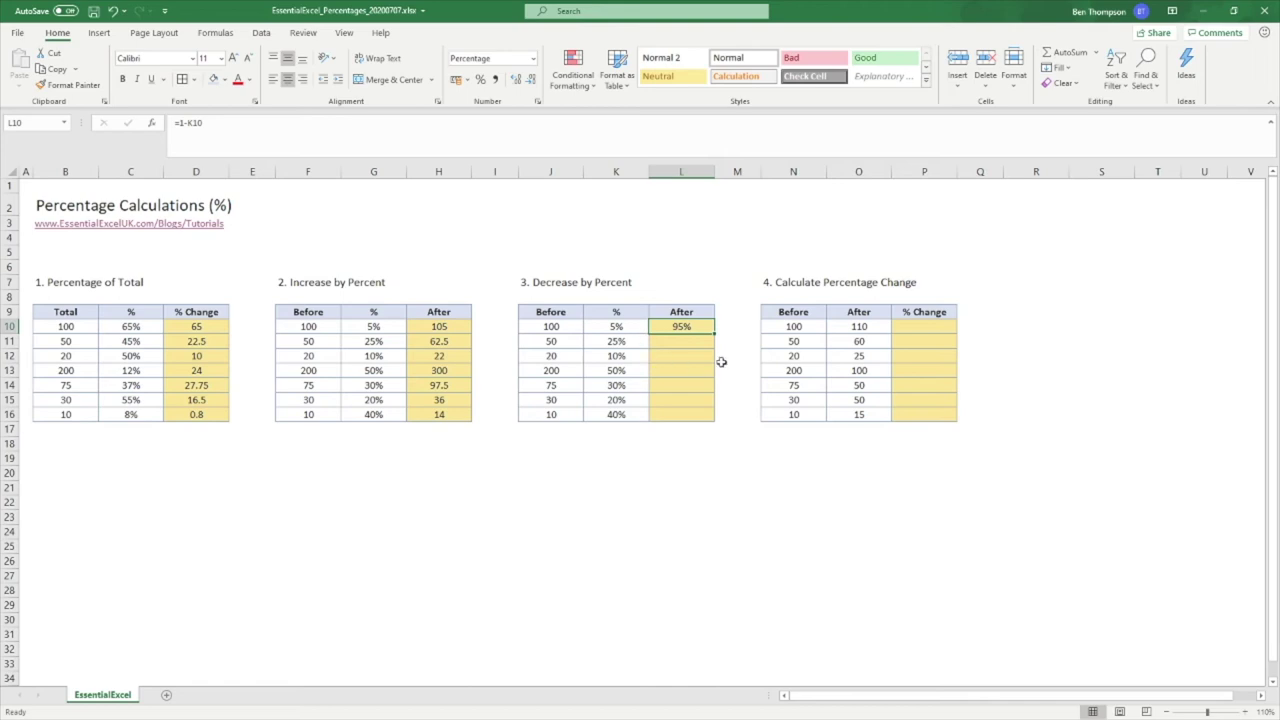
click(551, 326)
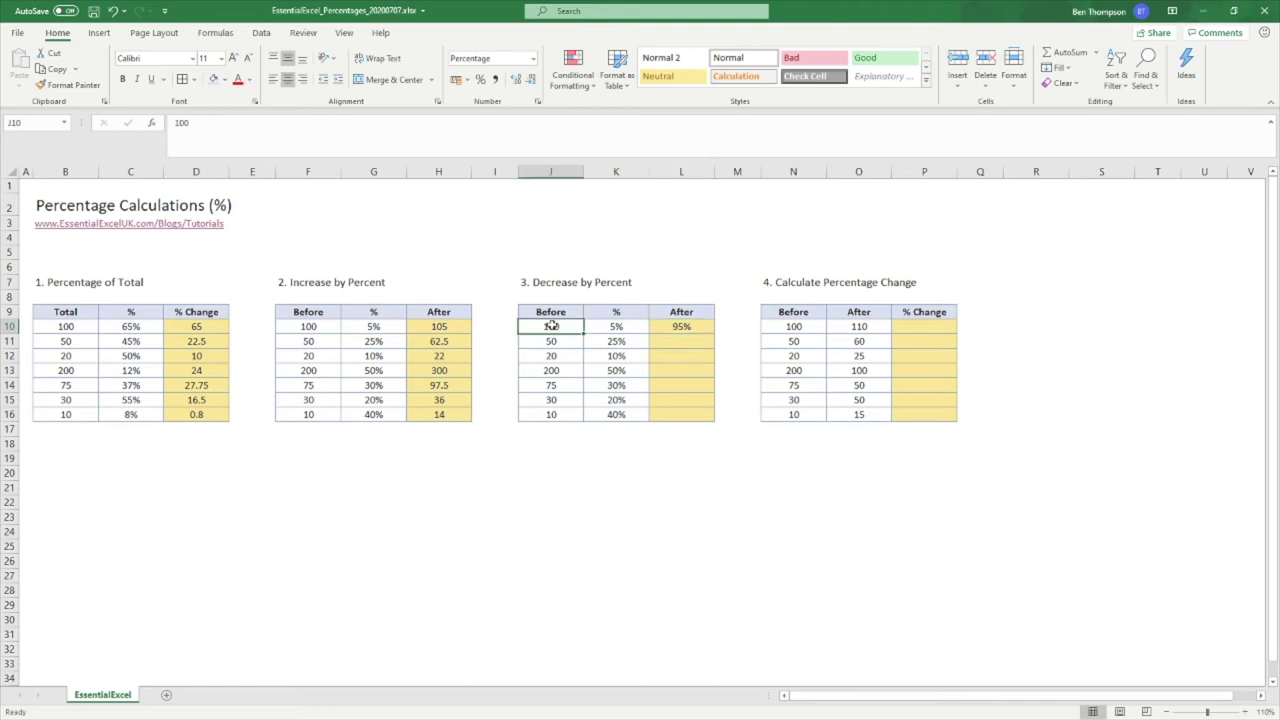
click(700, 328)
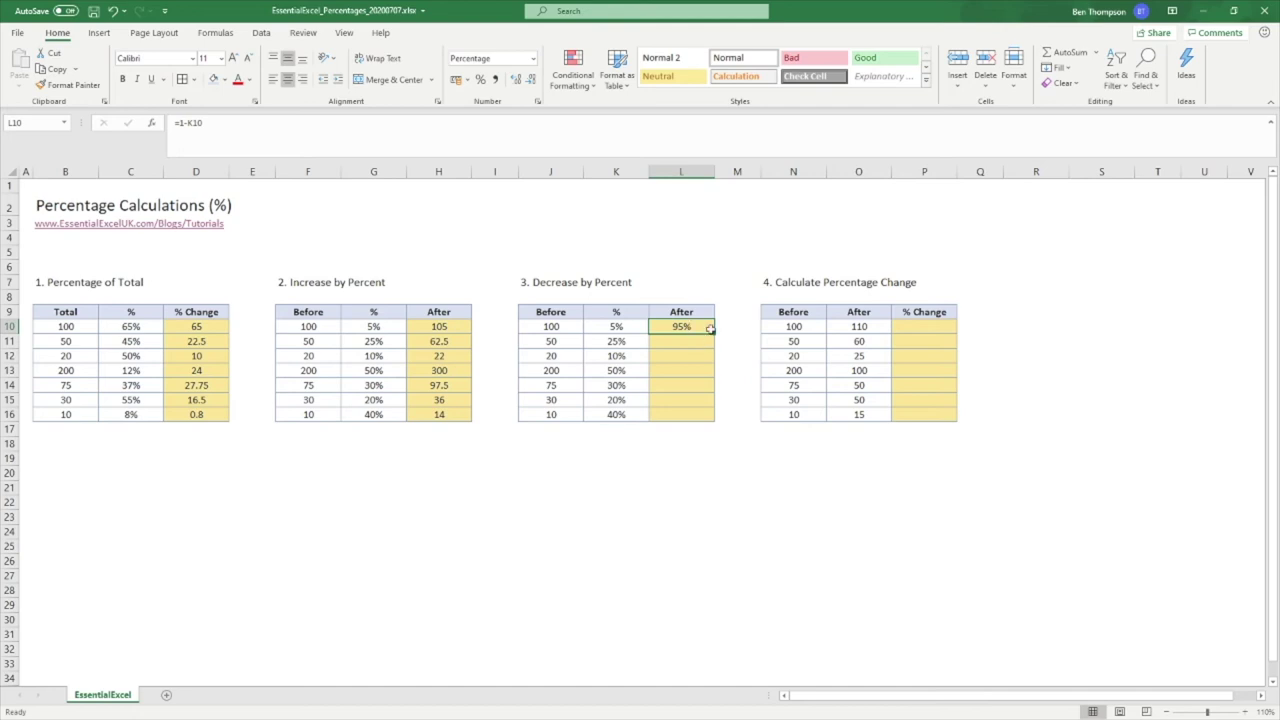
click(734, 327)
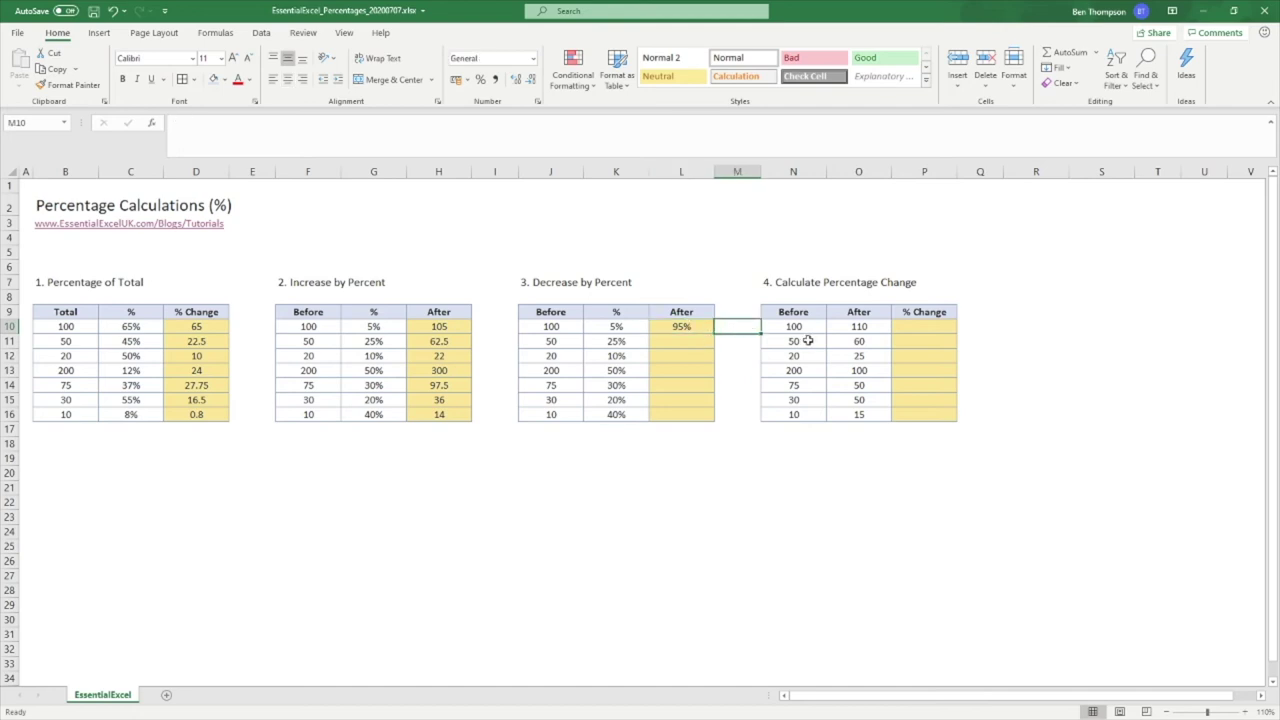
text(=1-)
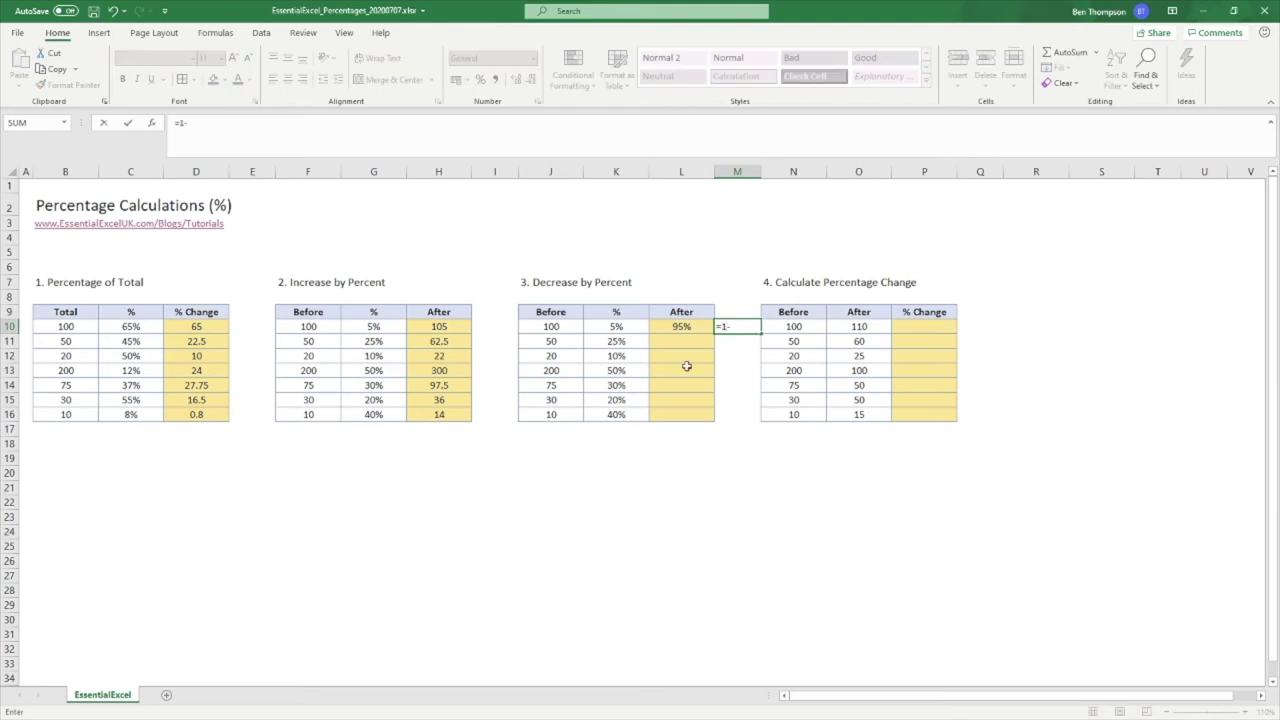
Finish =1-K10 in M10 as a General decimal and fill it down to M16
click(632, 326)
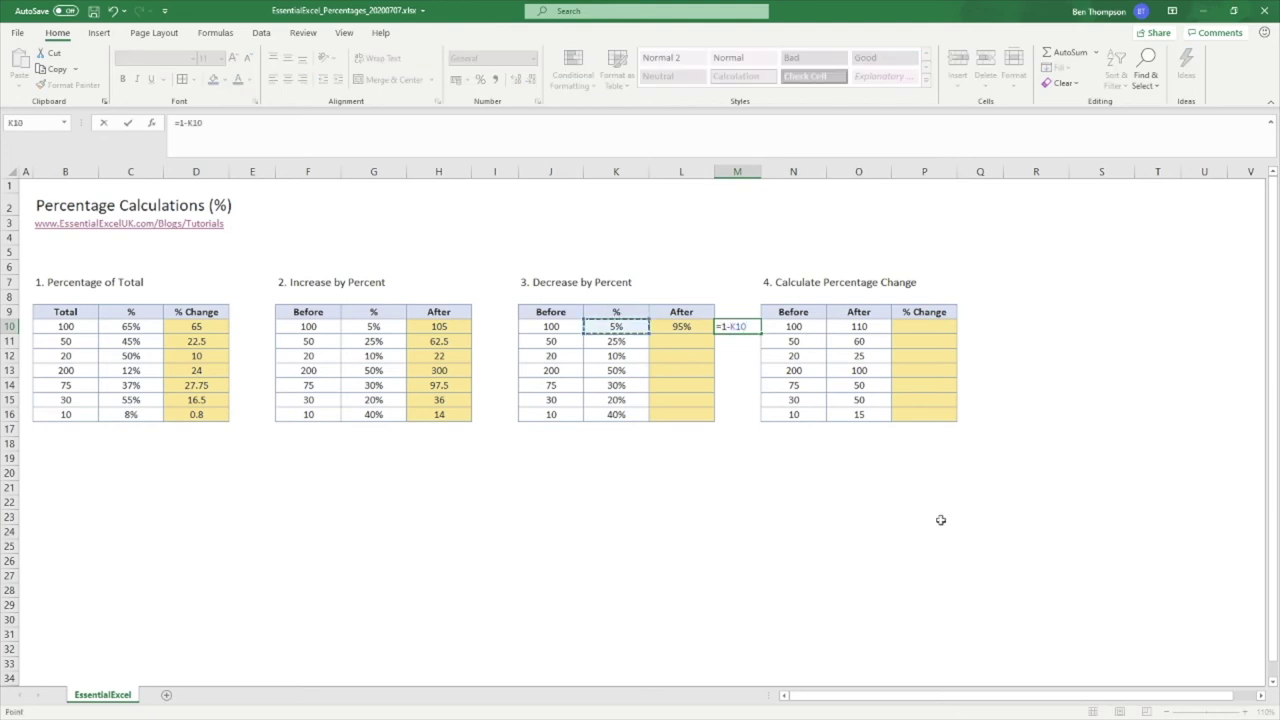
key(ctrl+Return)
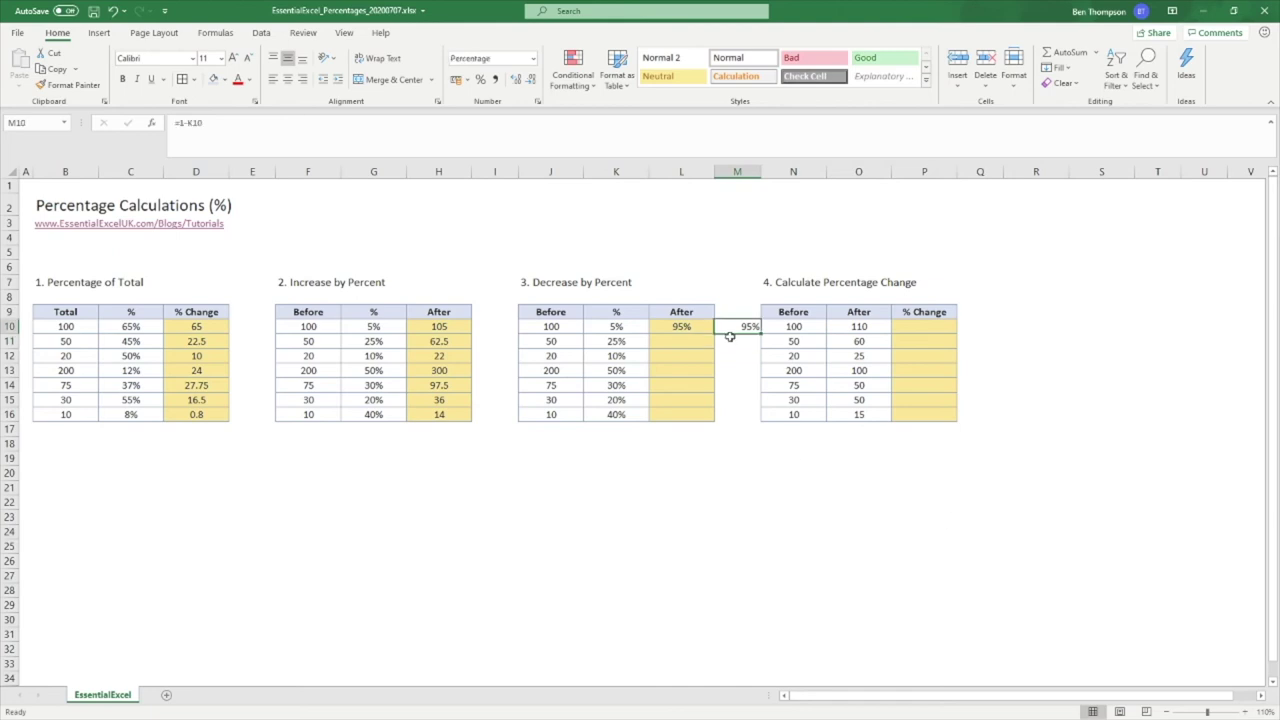
click(533, 58)
click(505, 80)
drag(761, 335, 764, 422)
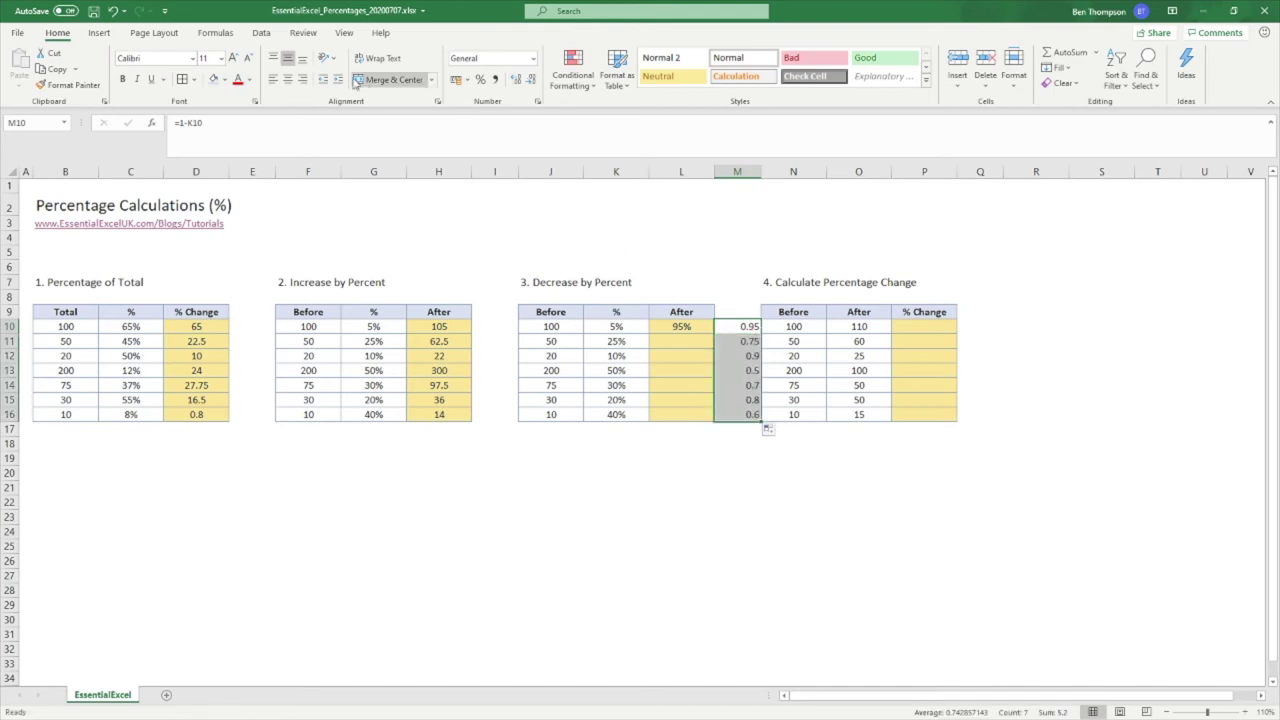
click(617, 528)
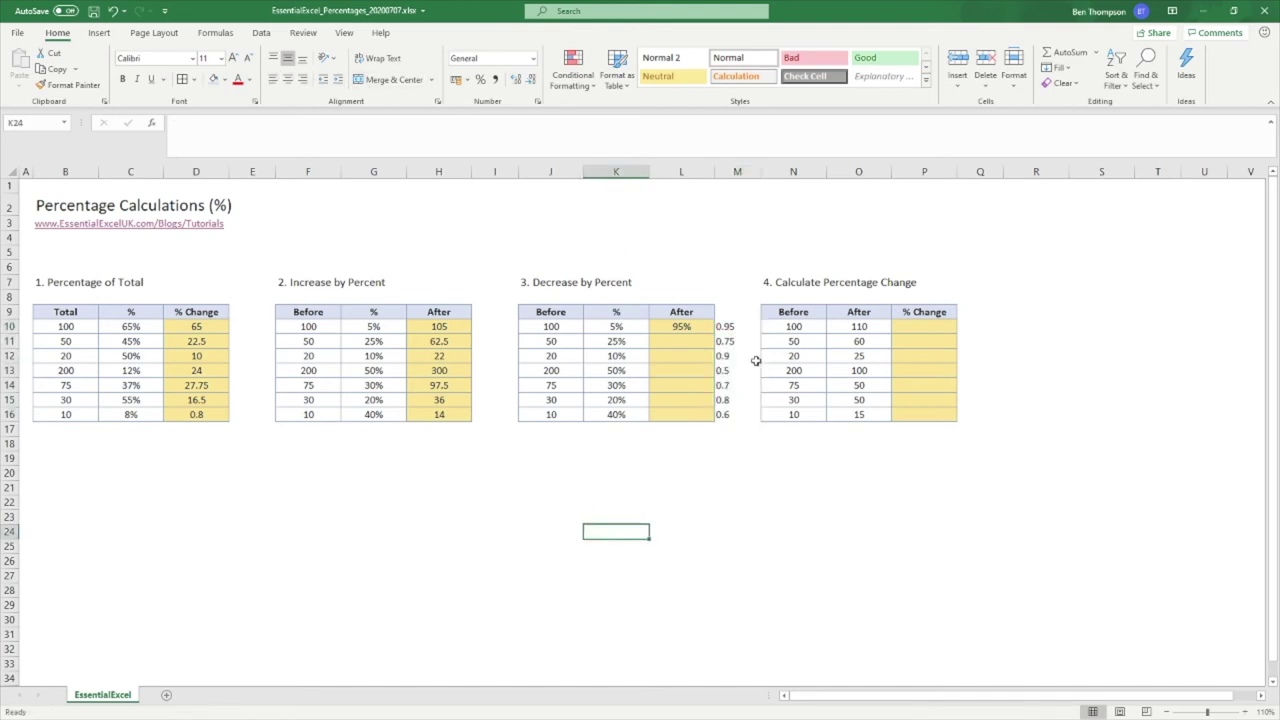
Compare the helper results in M11 and M13 with the Before values in J11, J13 and J16
drag(727, 330, 724, 414)
click(538, 413)
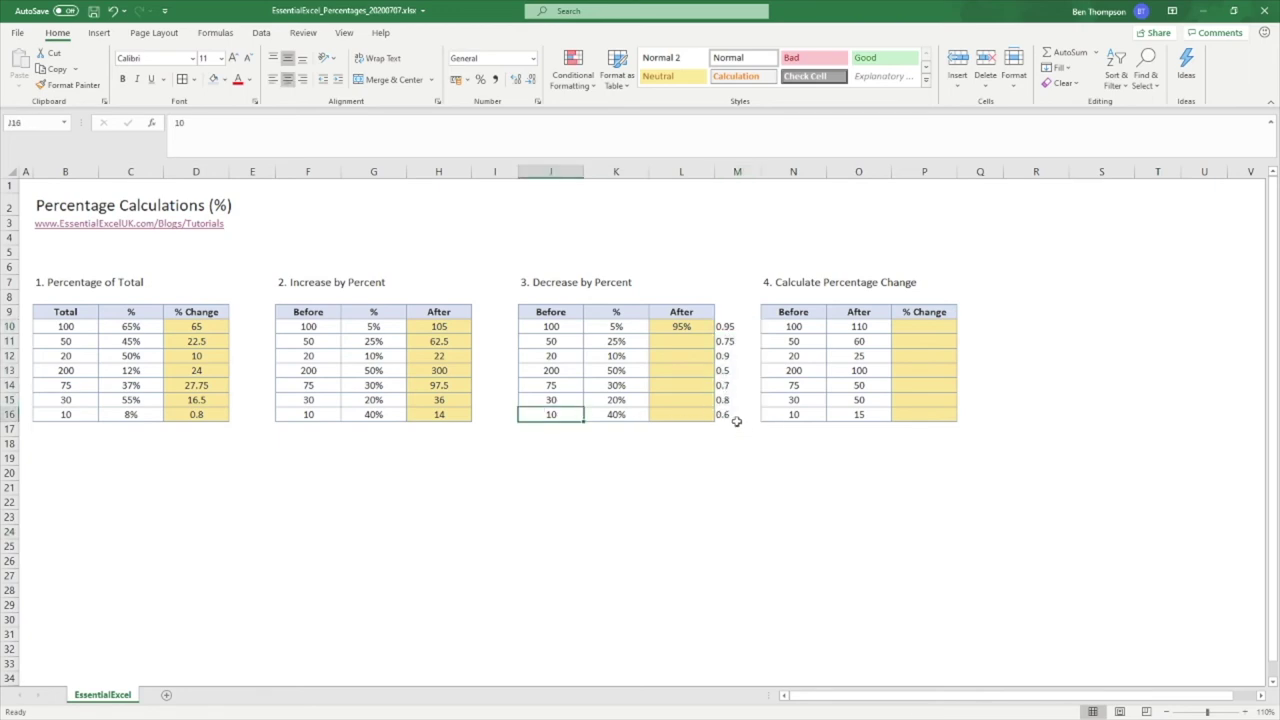
click(553, 343)
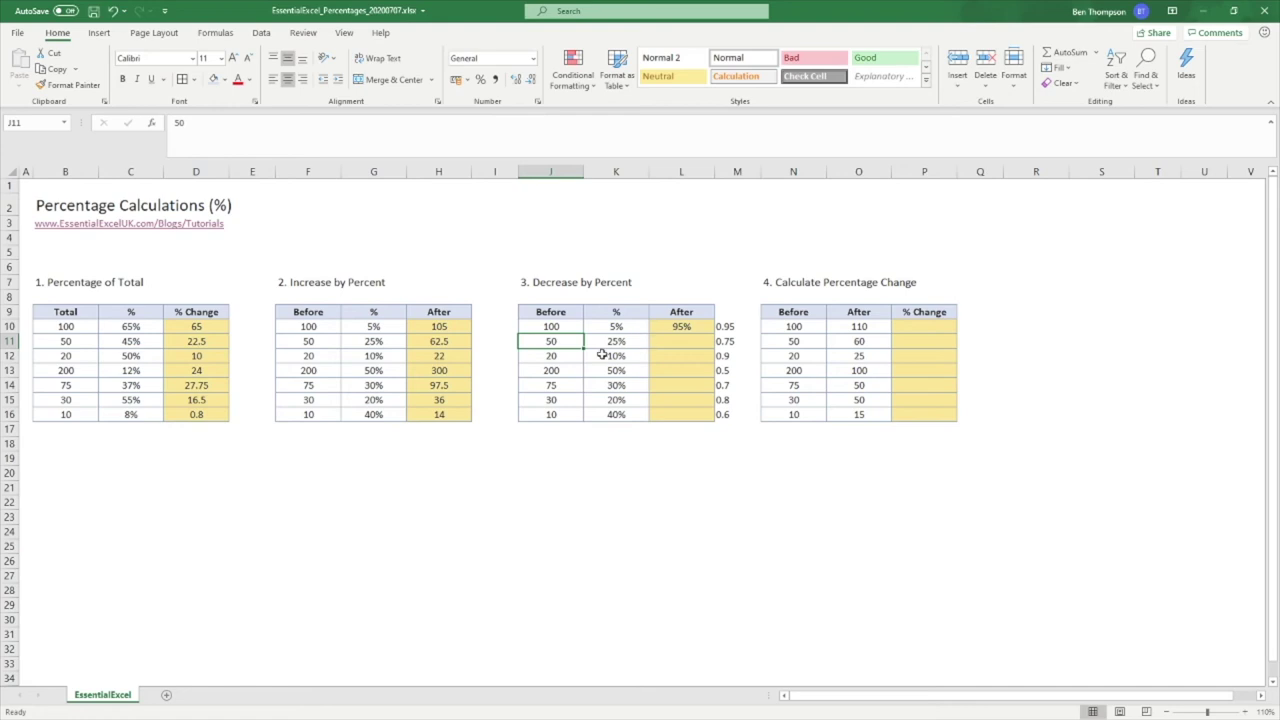
click(731, 343)
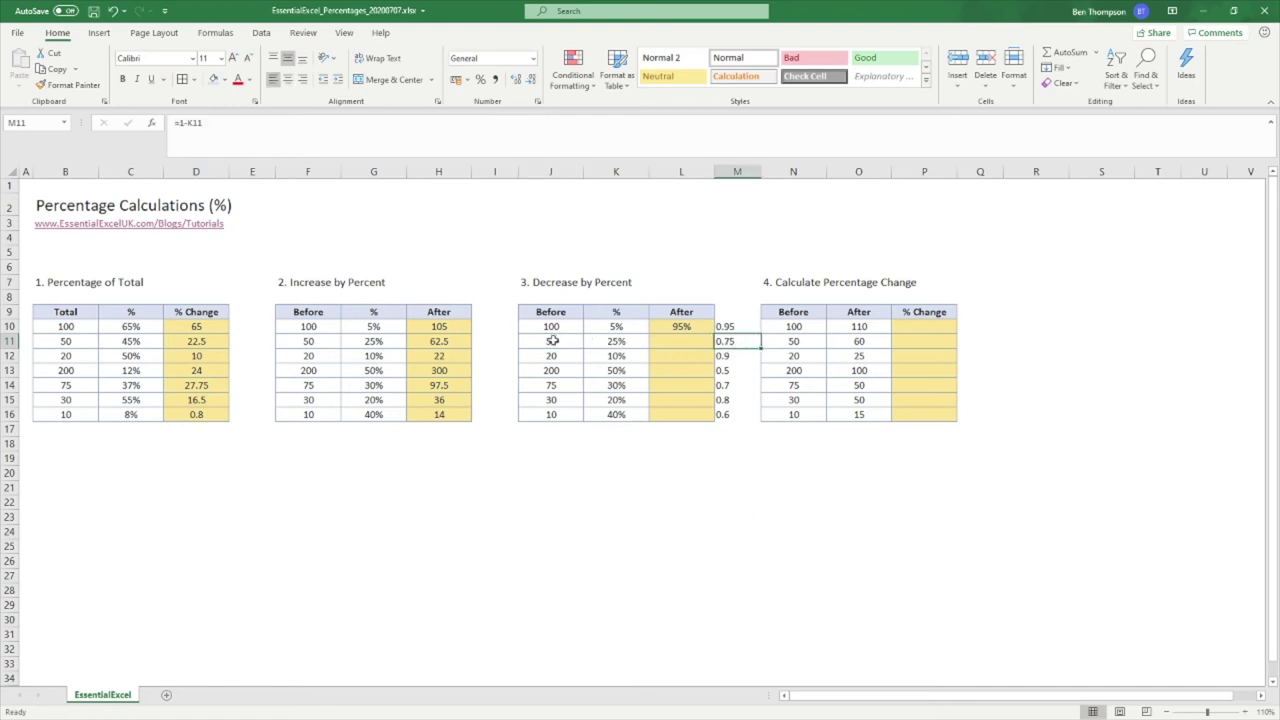
click(566, 372)
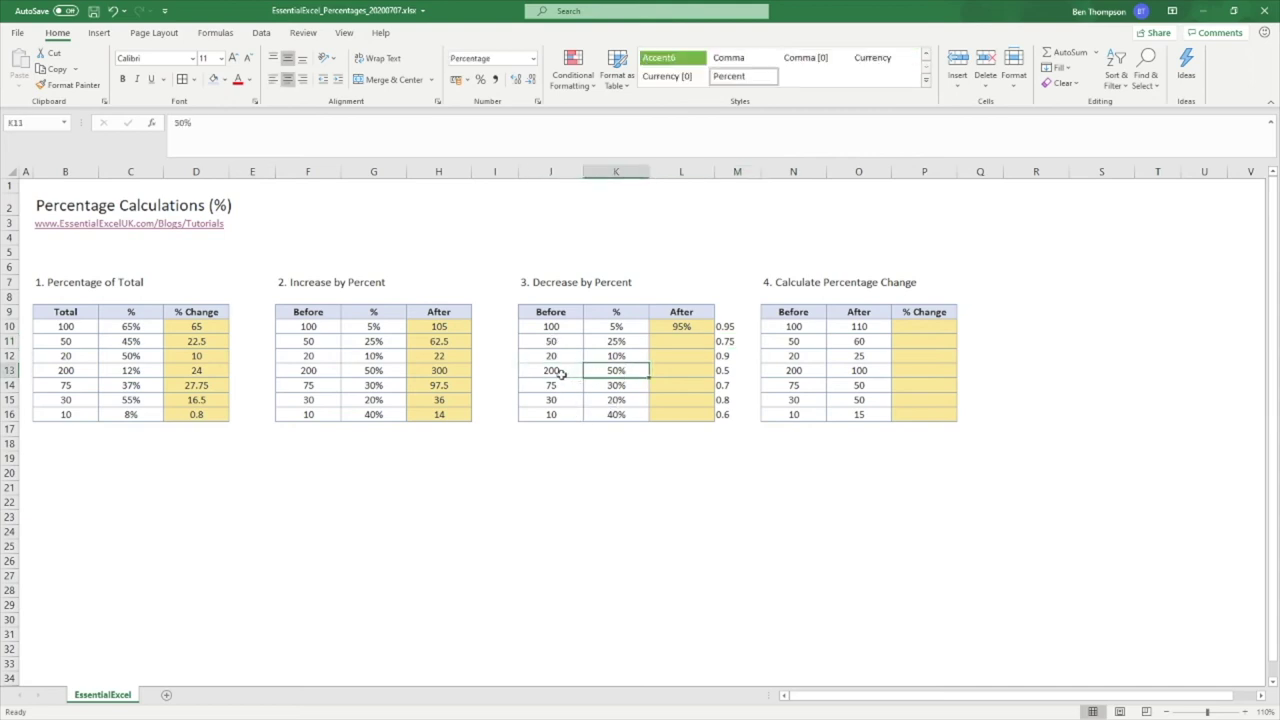
click(734, 371)
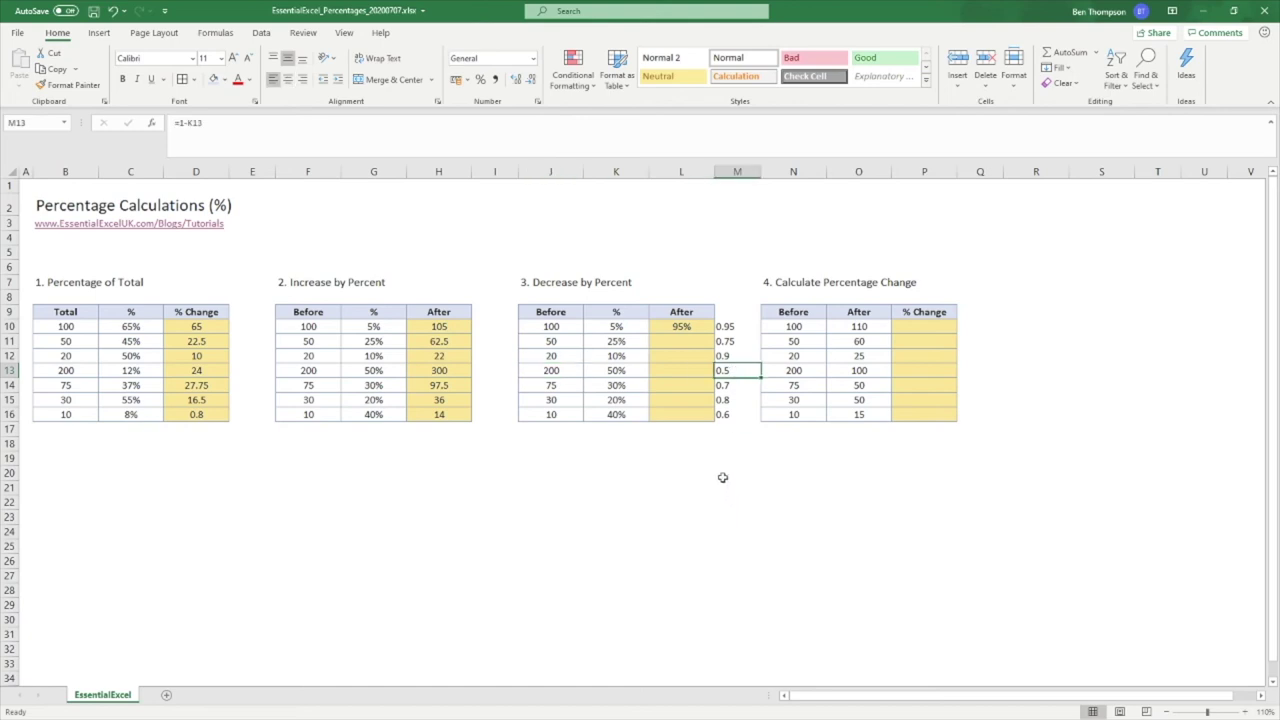
click(659, 326)
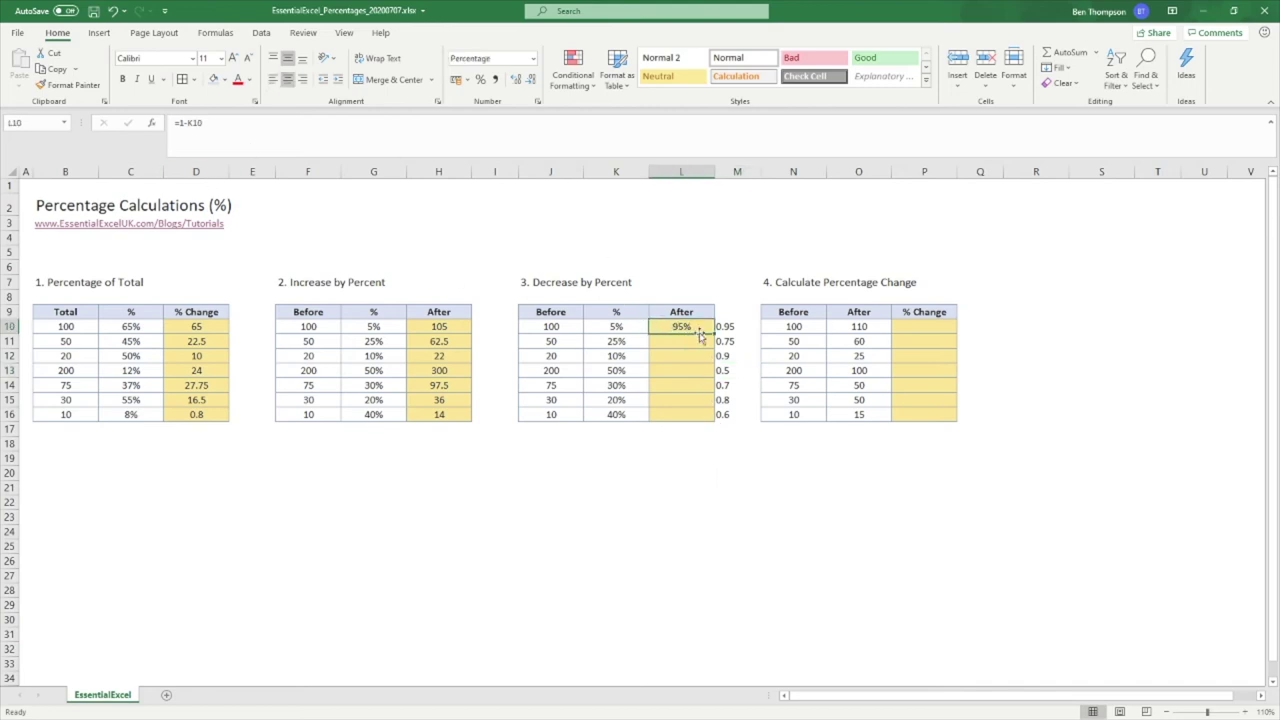
Enter =J10*(1-K10) in L10 and set it to General so it shows 95
text(=)
click(558, 326)
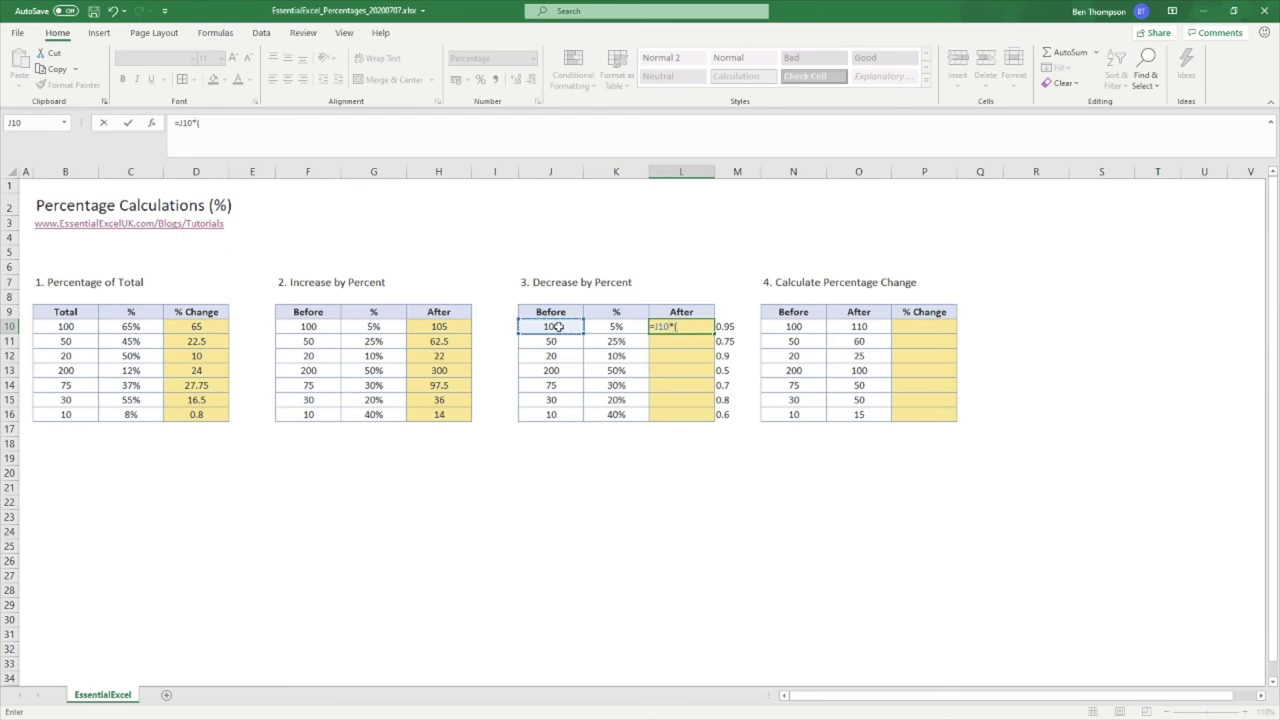
text(*(1-)
click(630, 328)
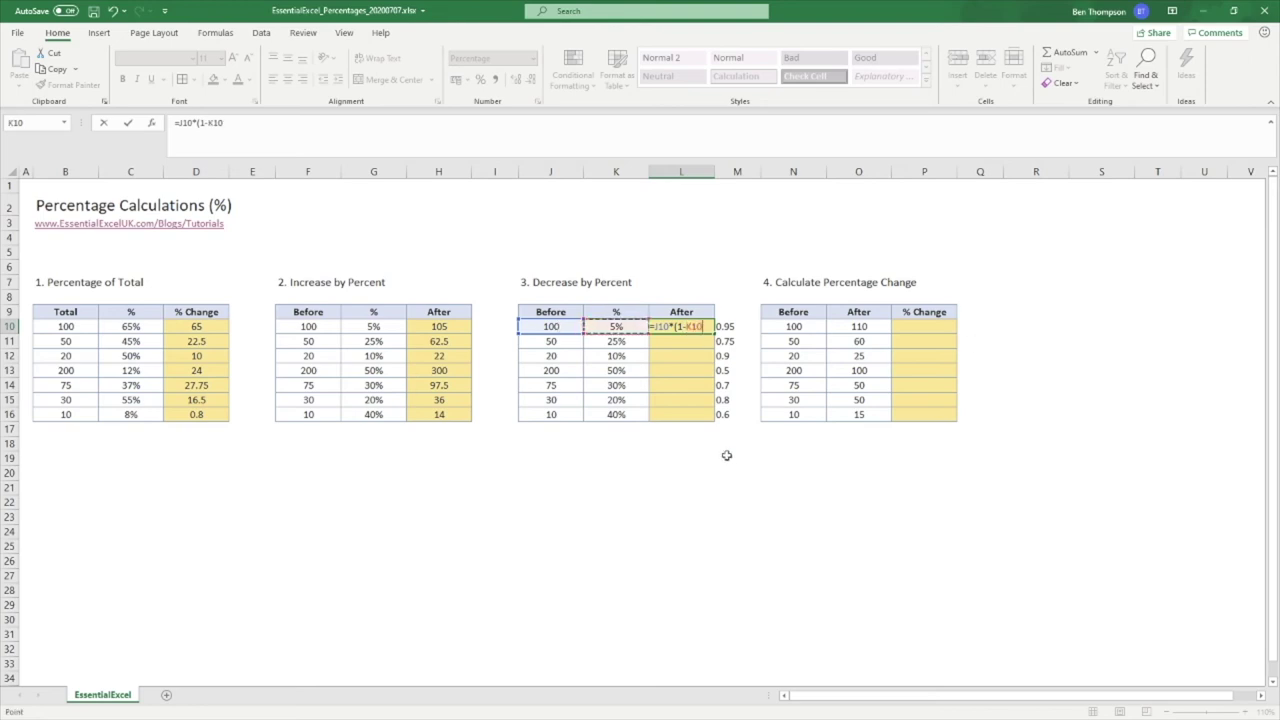
text())
key(ctrl+Return)
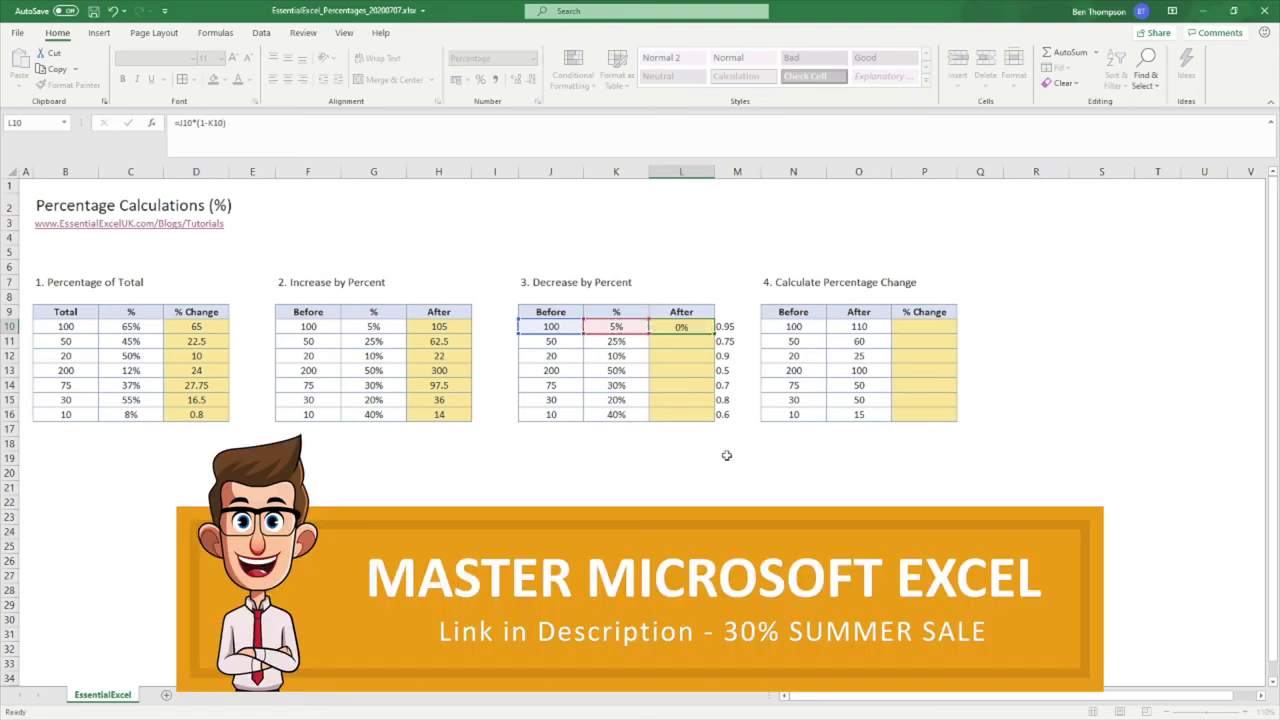
key(Return)
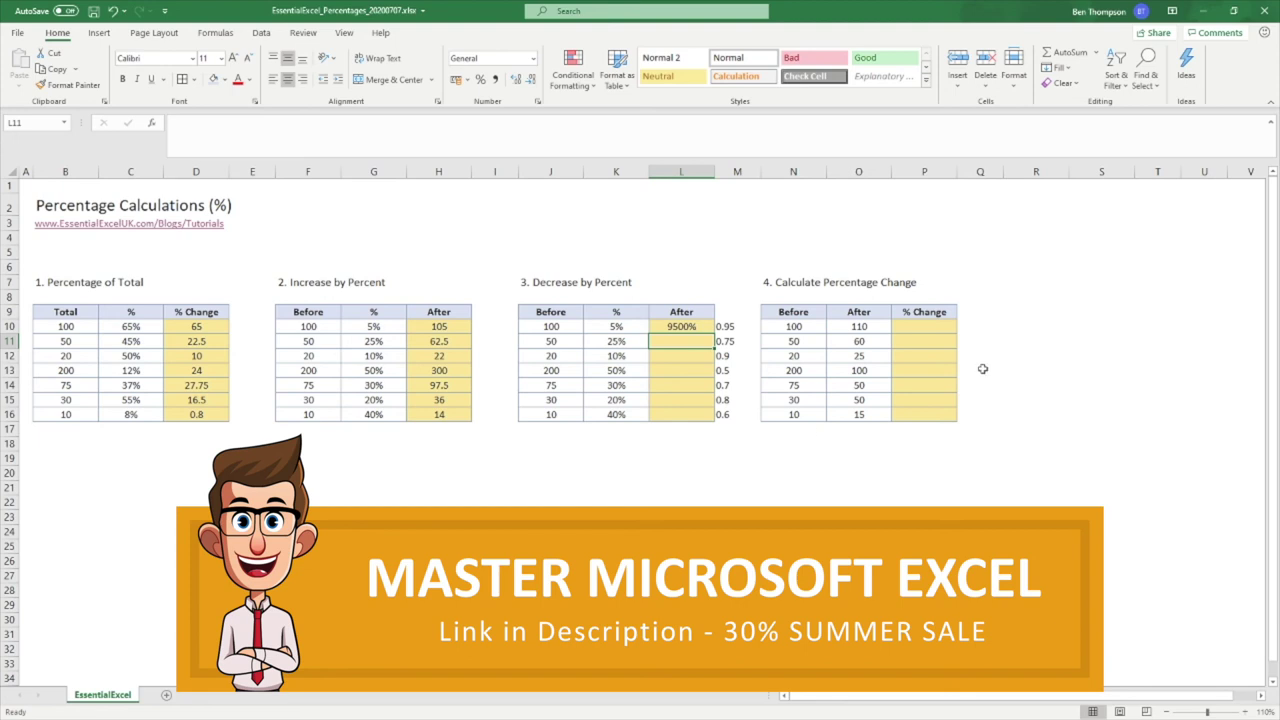
click(688, 327)
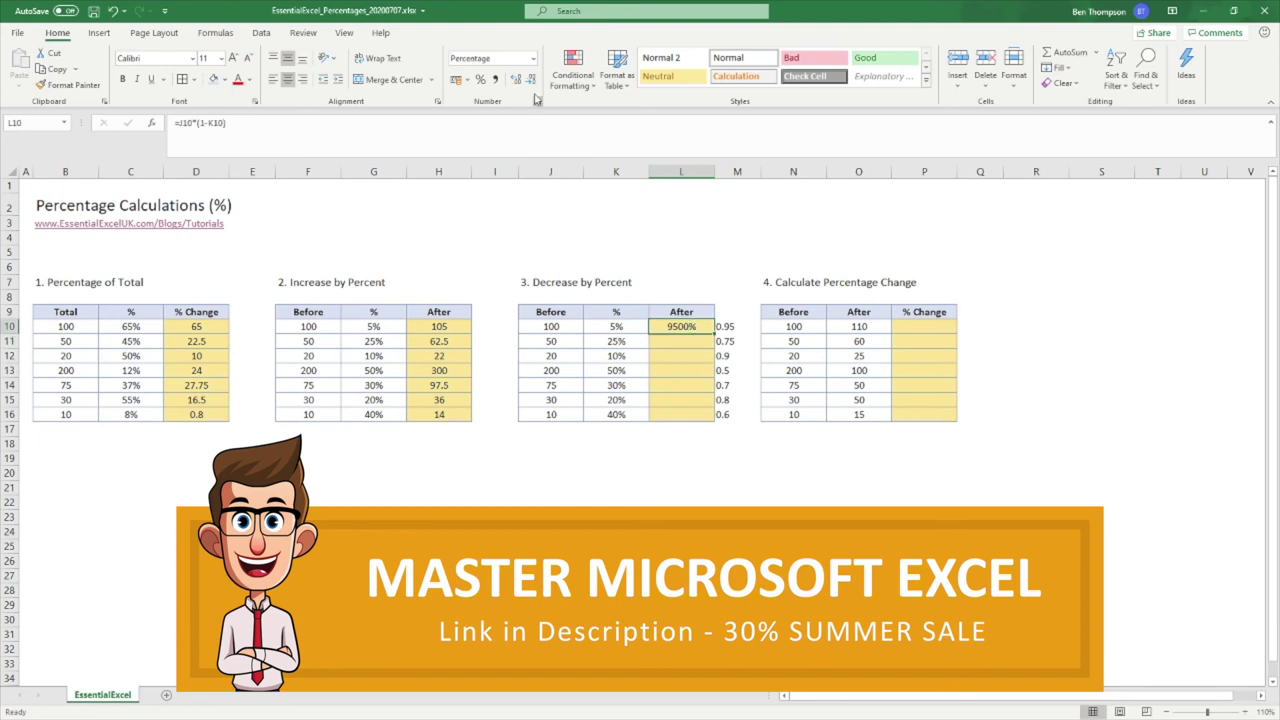
click(533, 58)
click(490, 70)
Check L10 against J10 and K10, then fill the formula down the After column to L16
click(562, 330)
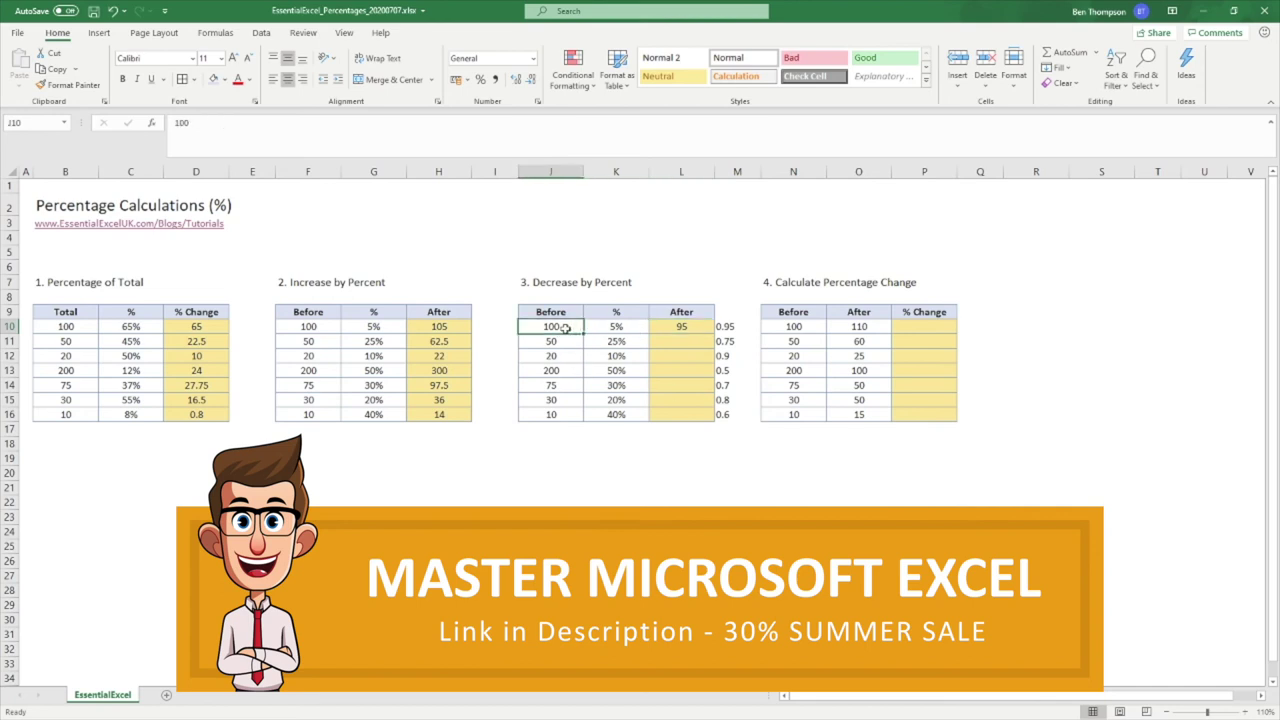
click(666, 329)
click(606, 326)
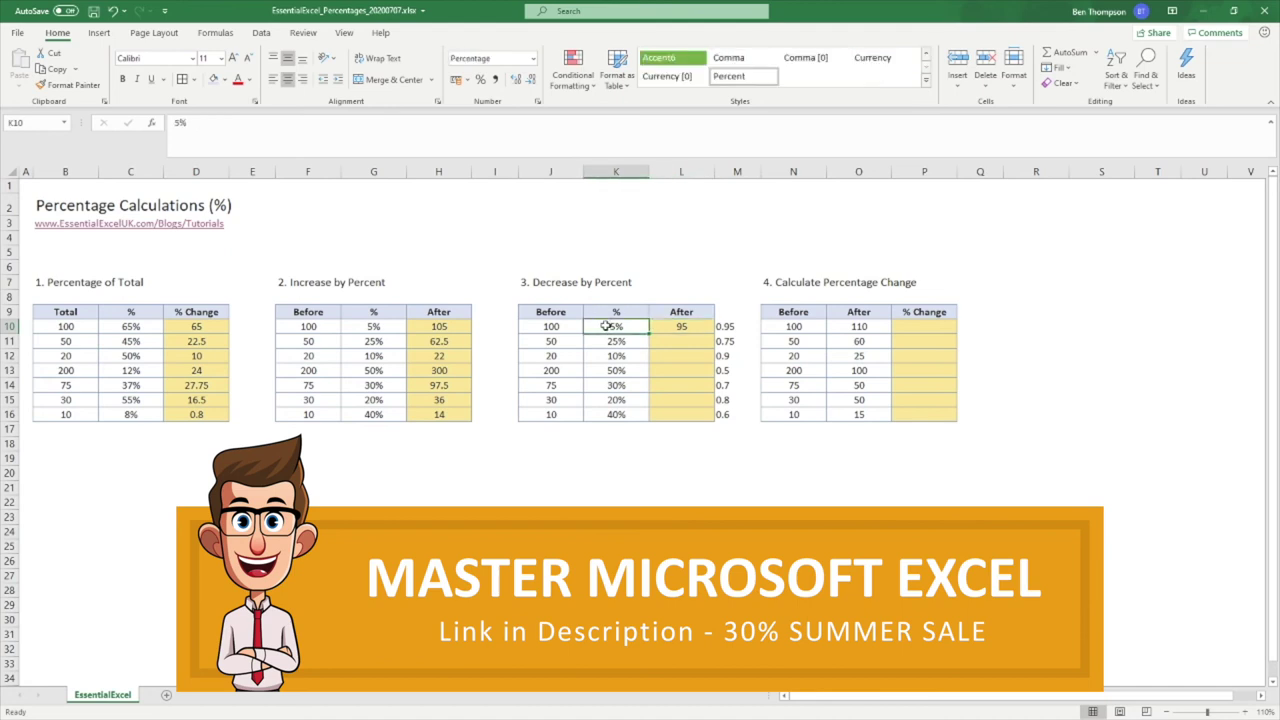
click(700, 332)
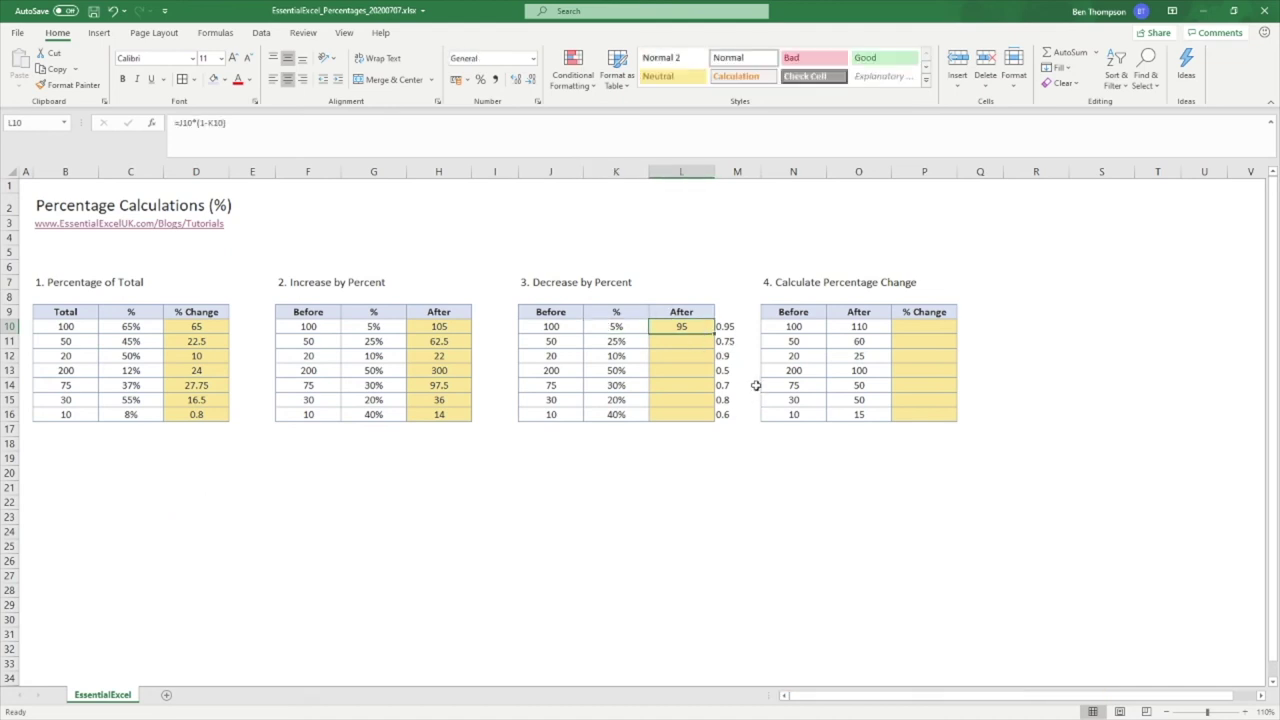
double_click(715, 333)
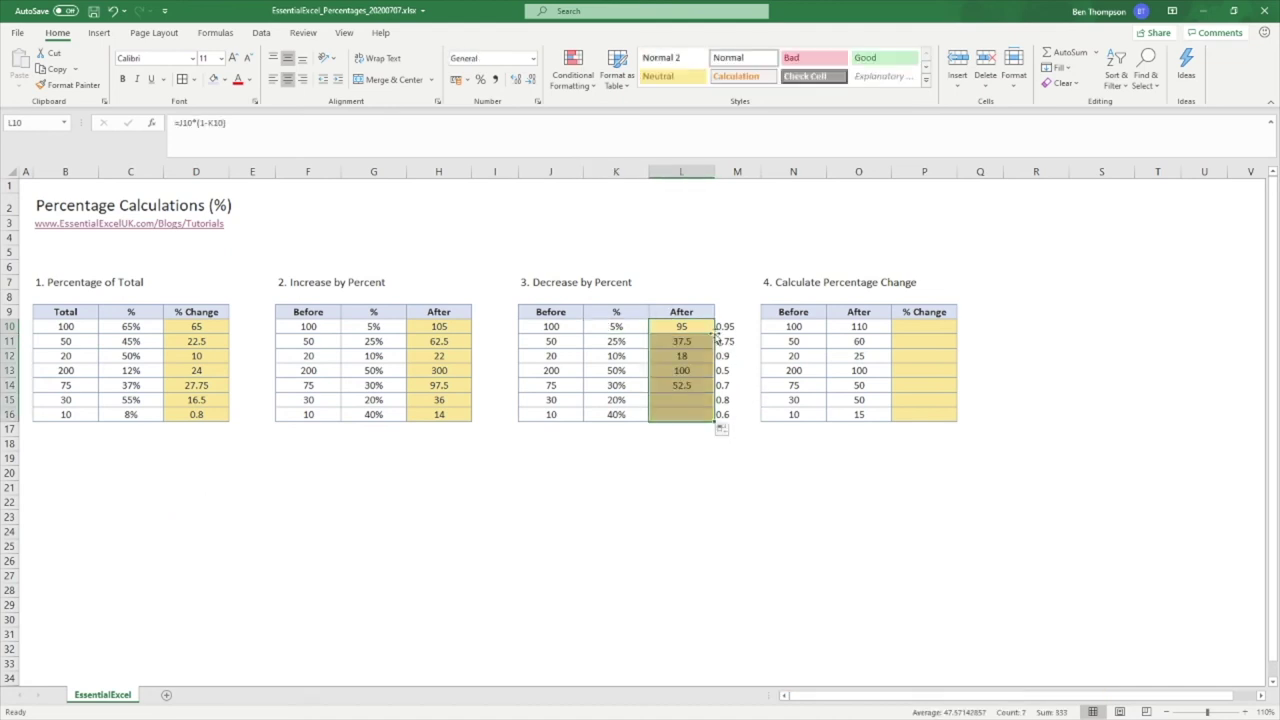
Check the copied formula in L12, then clear the helper values from column M
click(716, 470)
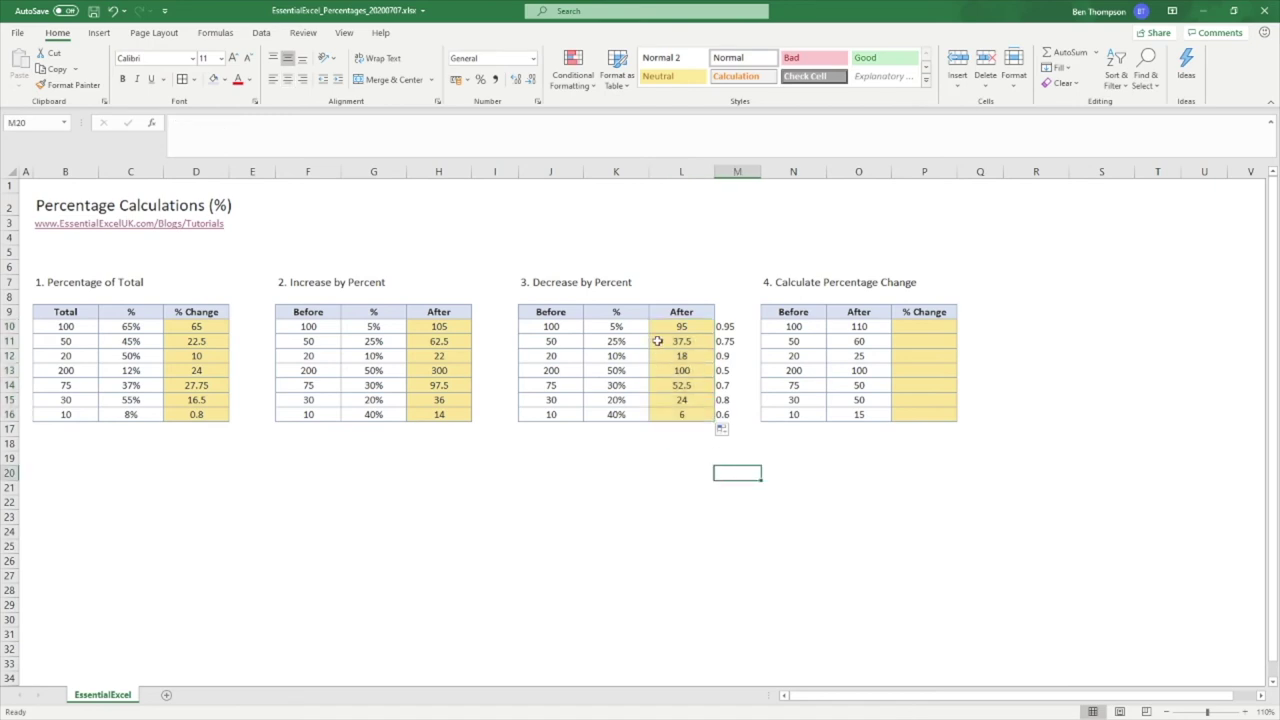
click(695, 355)
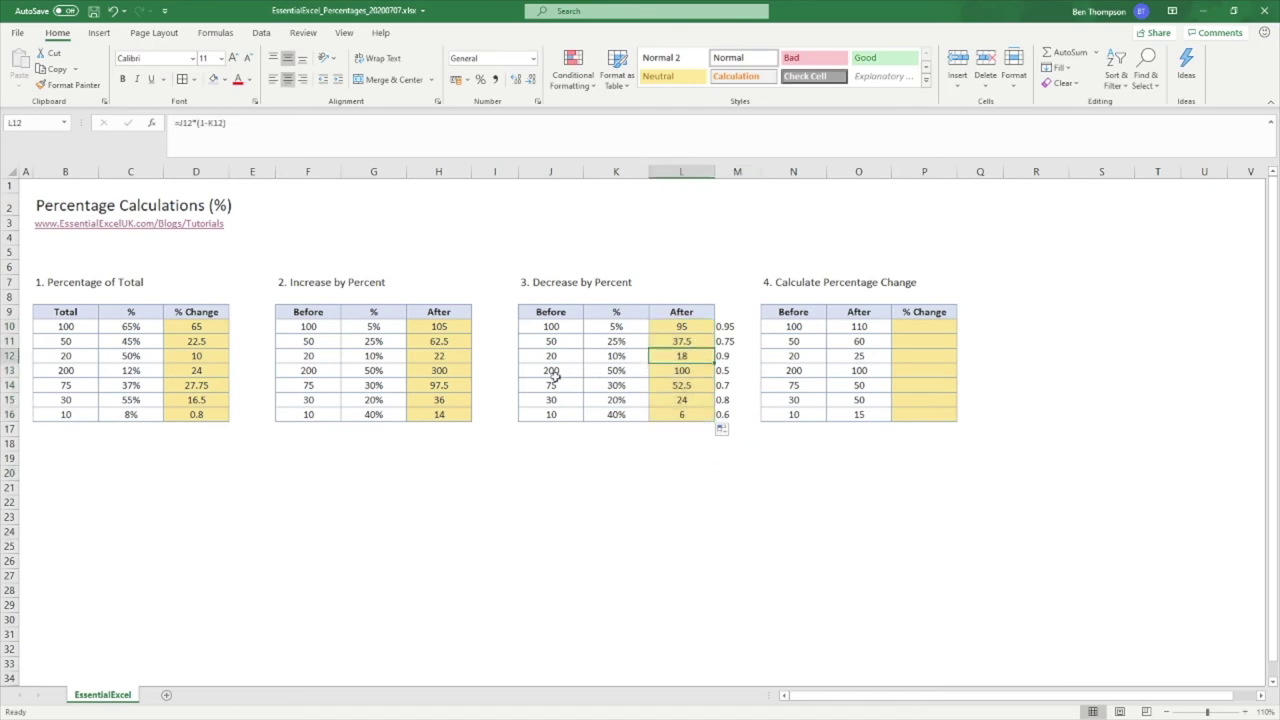
right_click(737, 171)
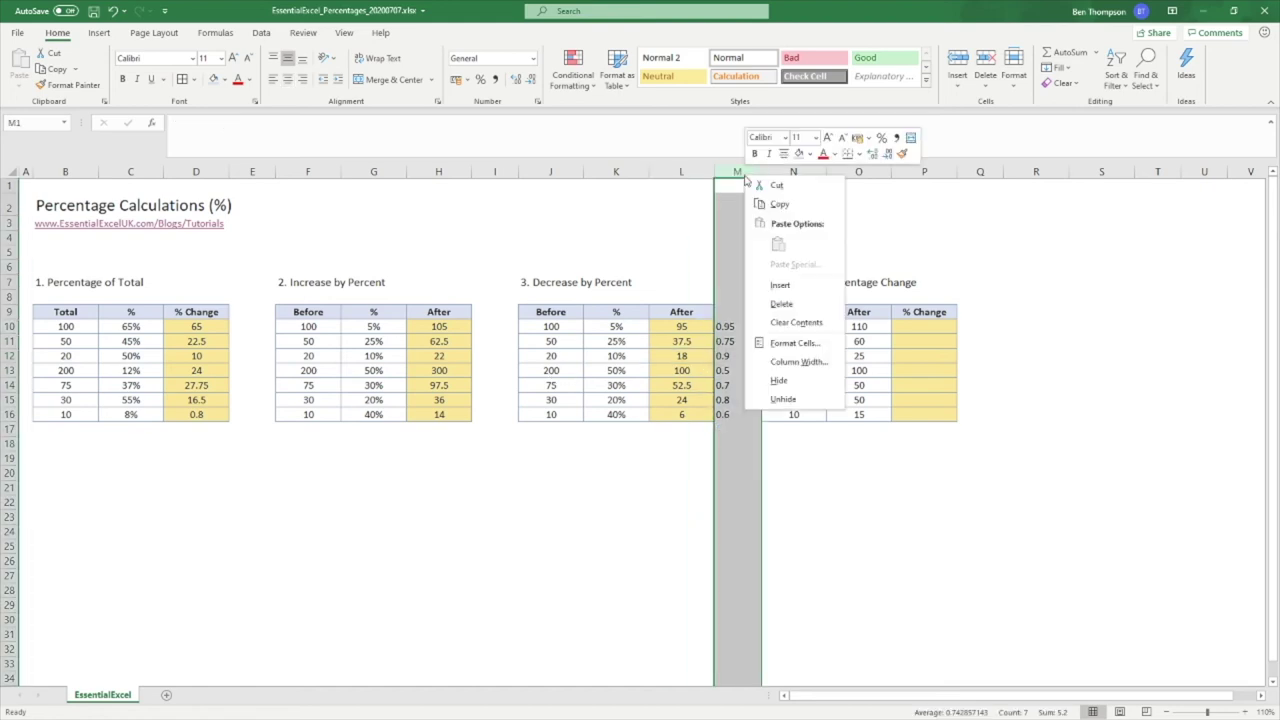
click(796, 322)
click(722, 502)
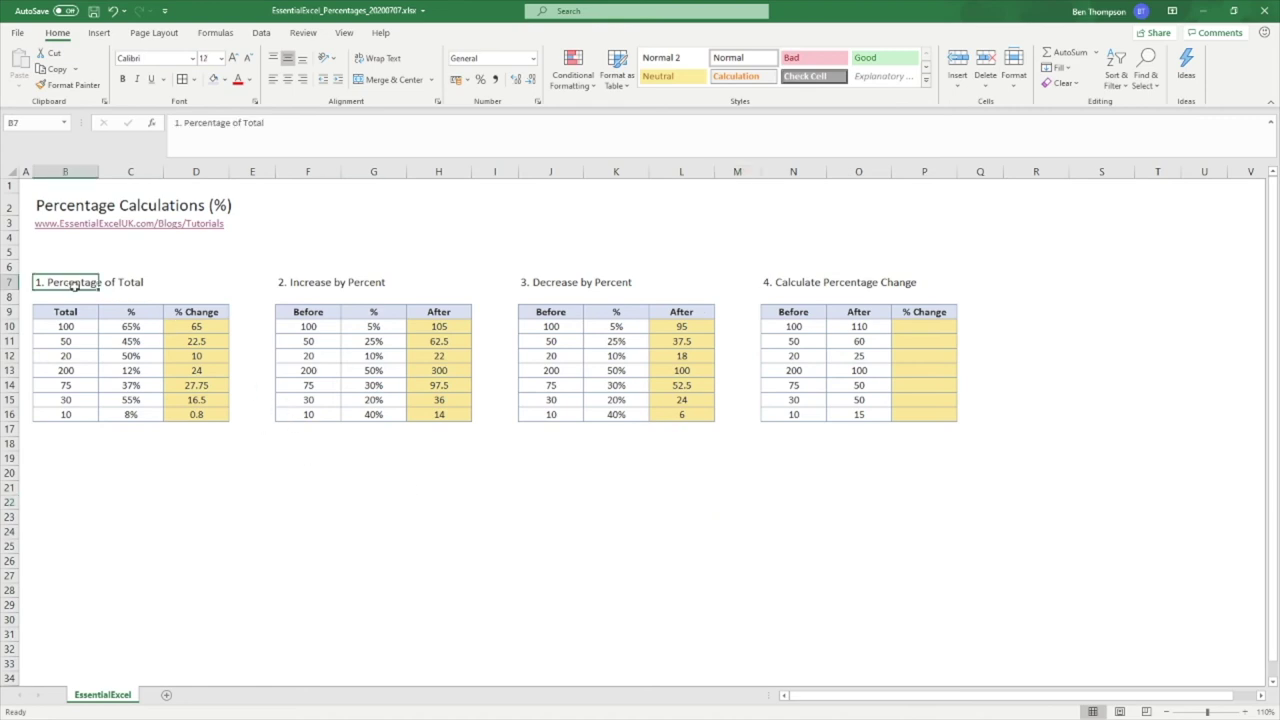
Review the formulas in D10, H10 and L10 against their input cells, ending at N10
click(195, 330)
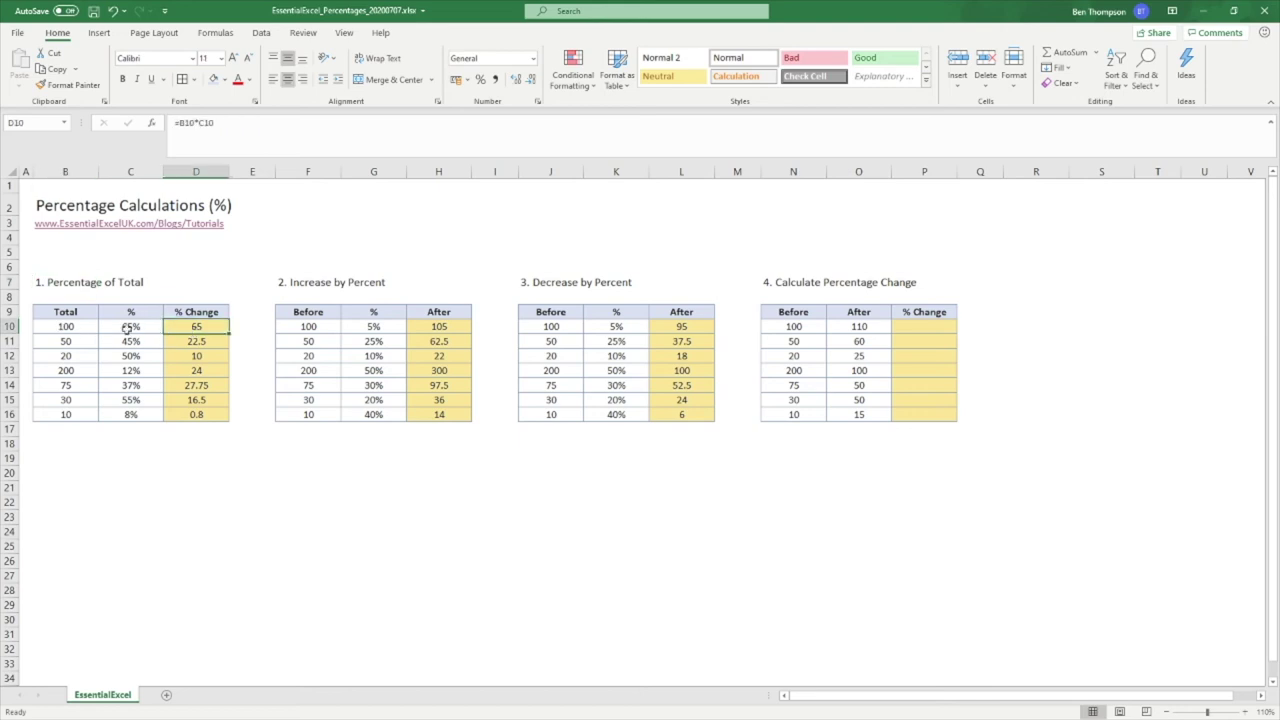
click(123, 330)
click(86, 327)
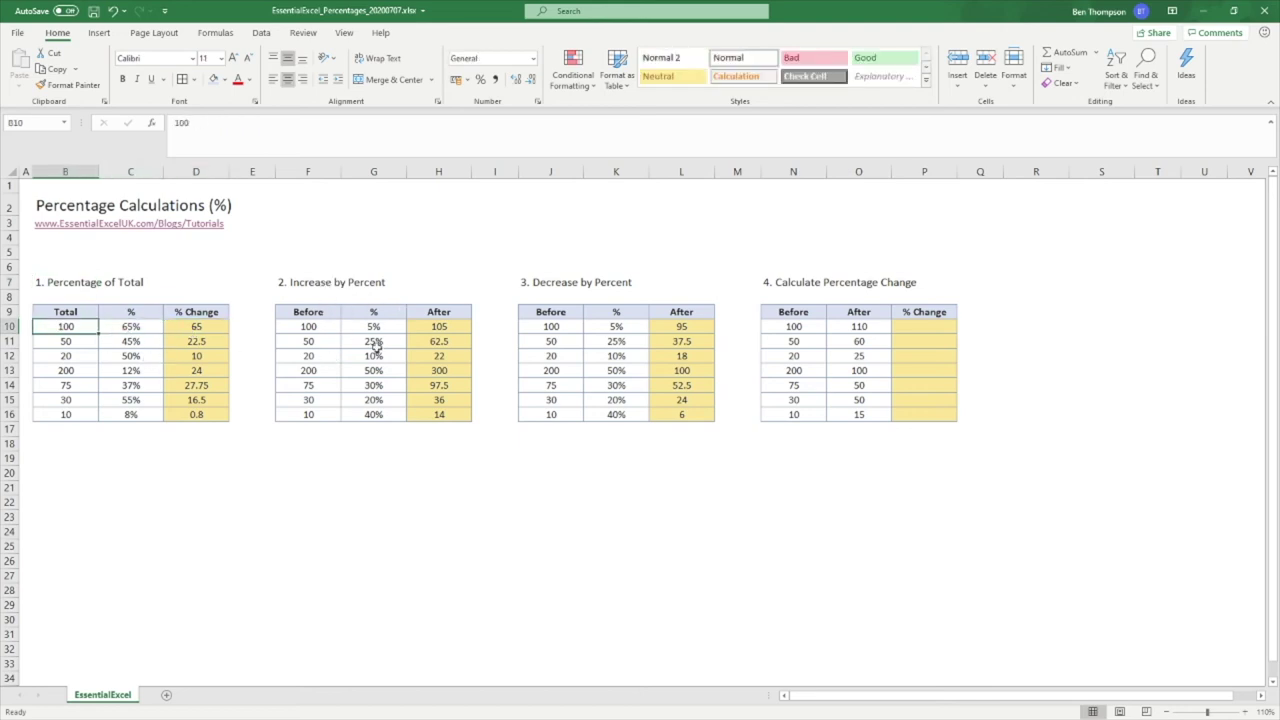
click(331, 328)
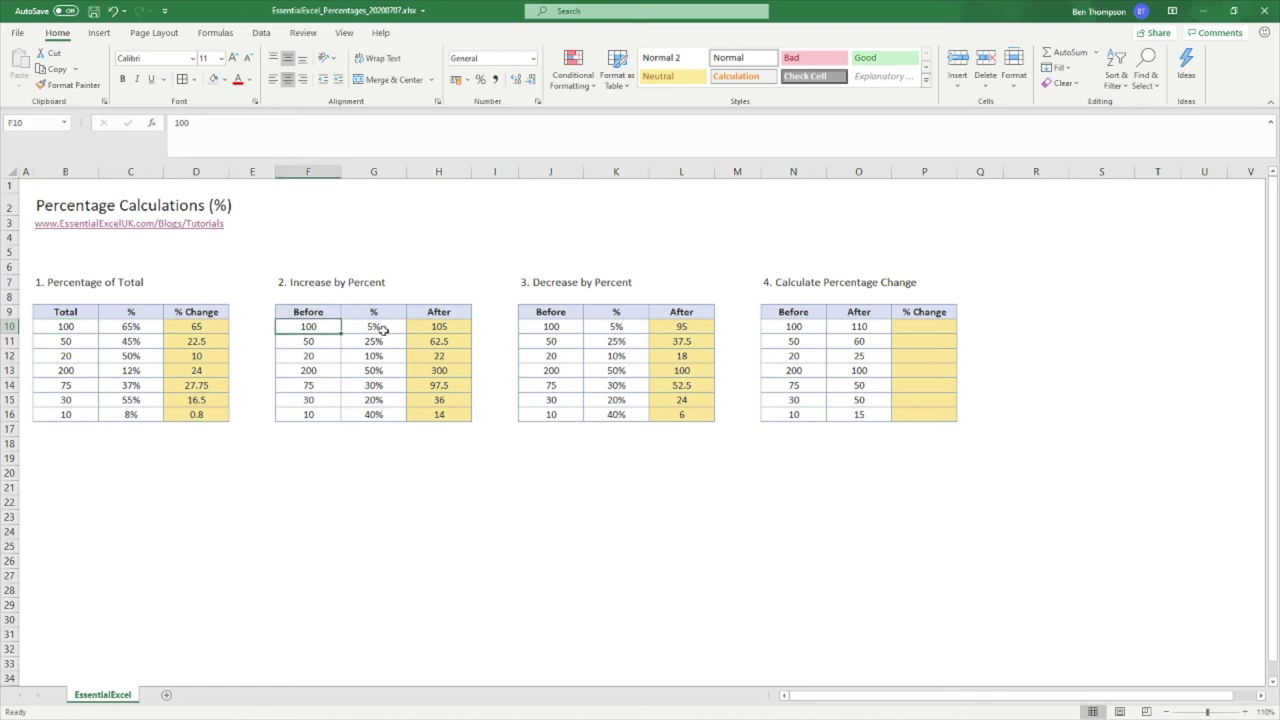
click(444, 332)
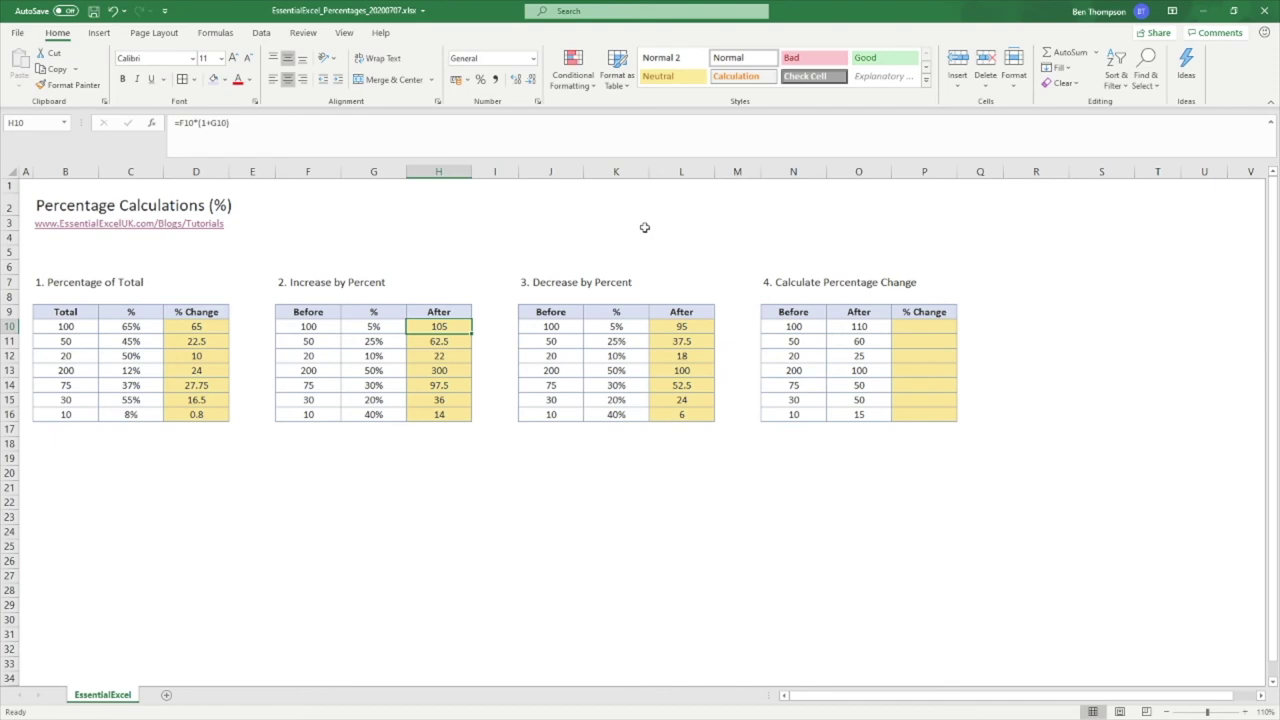
click(556, 331)
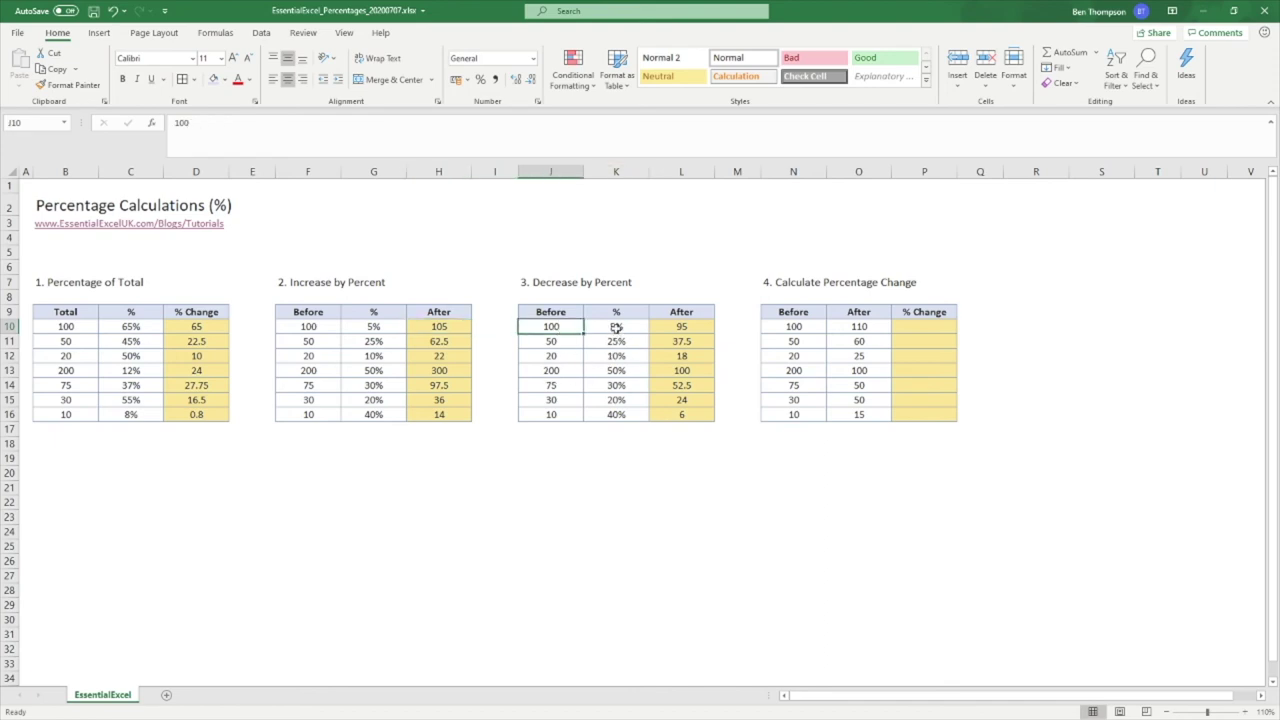
click(616, 329)
click(680, 331)
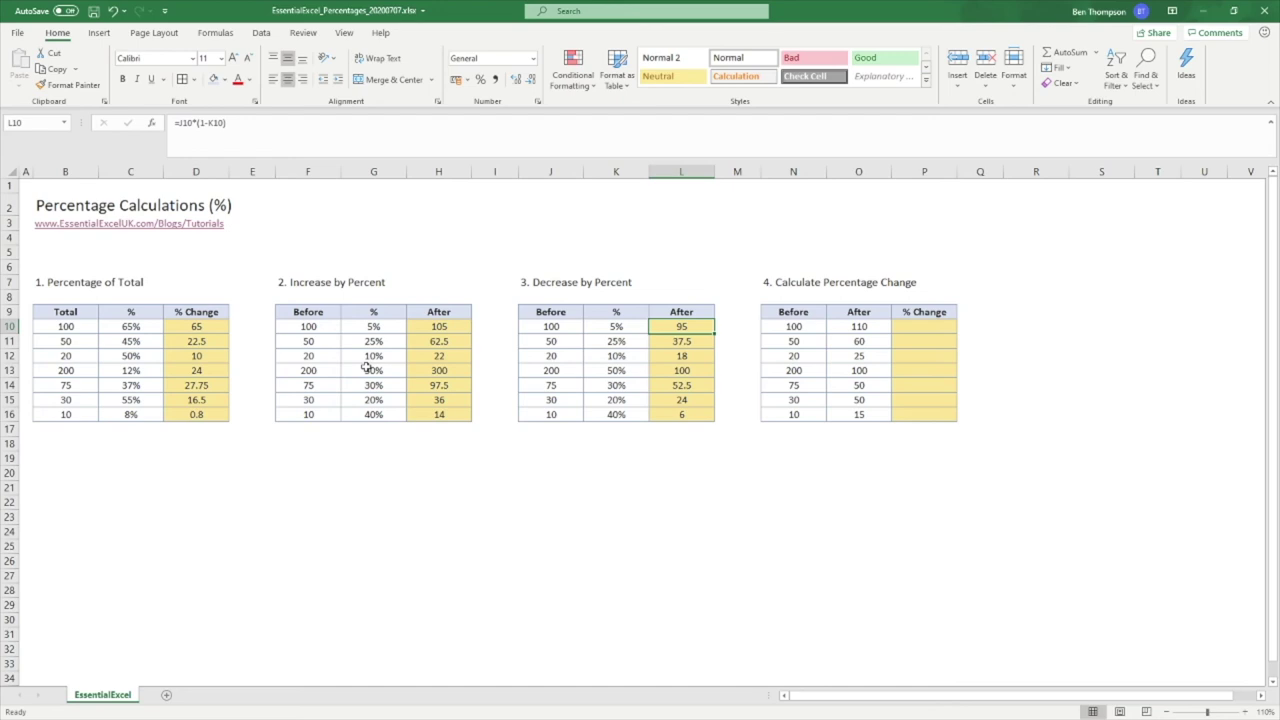
click(813, 330)
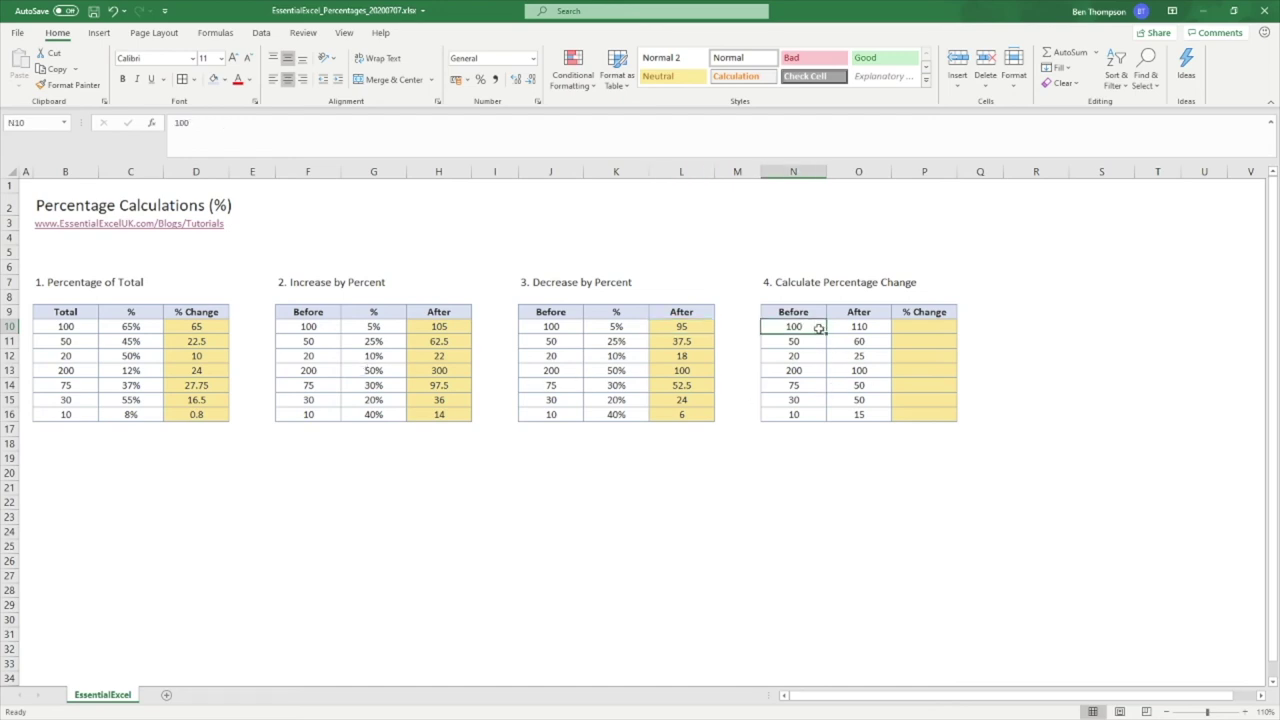
Locate Before N10, After O10 and the empty P10 and Q10 cells in the Percentage Change table
click(867, 331)
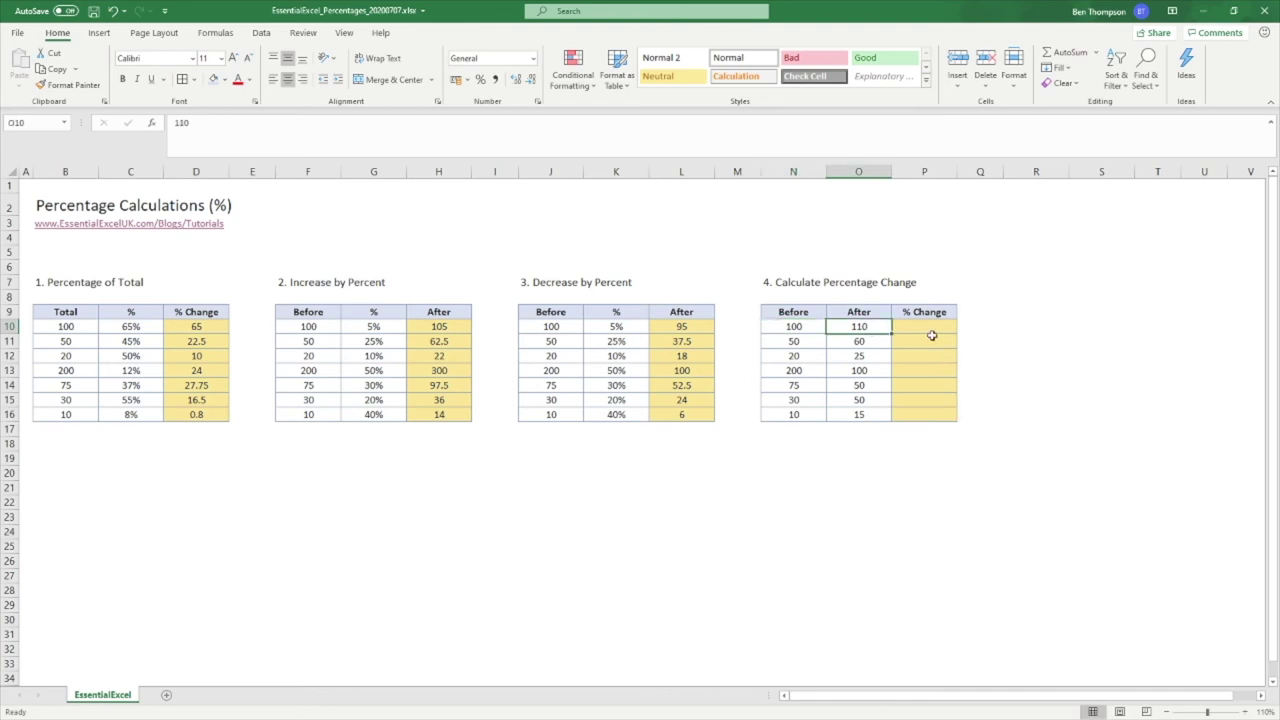
click(930, 332)
click(797, 329)
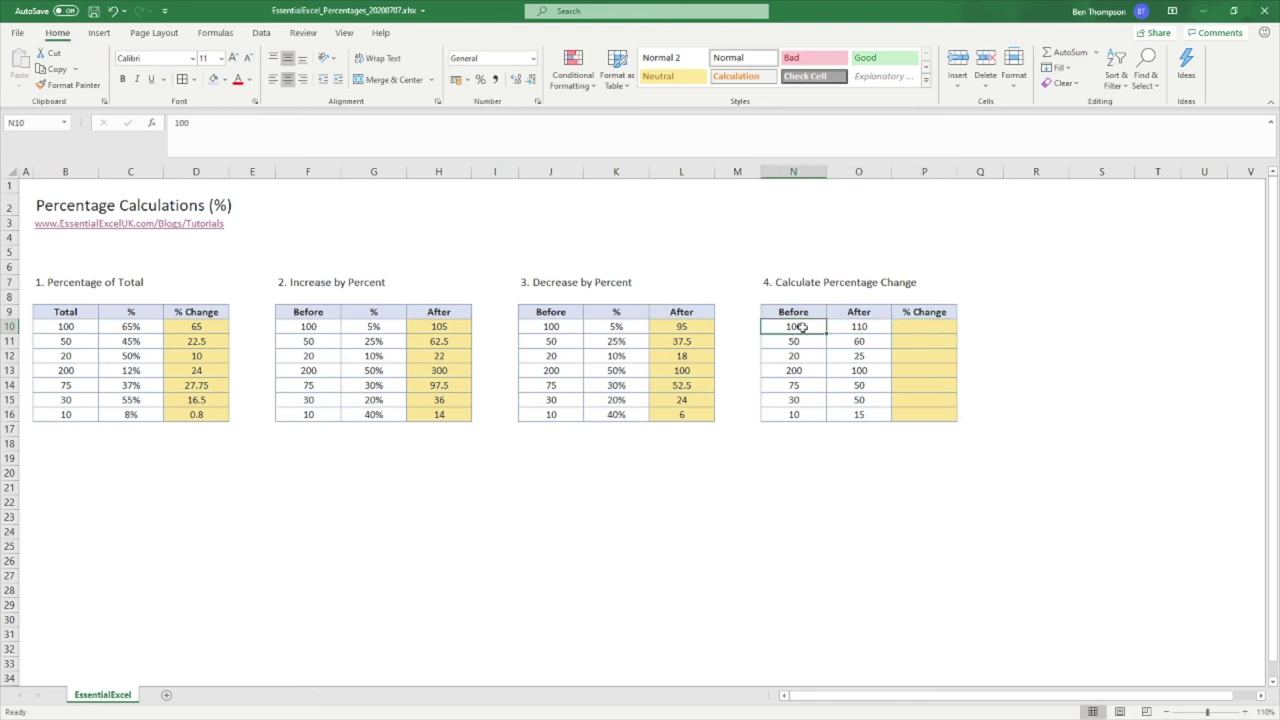
click(857, 329)
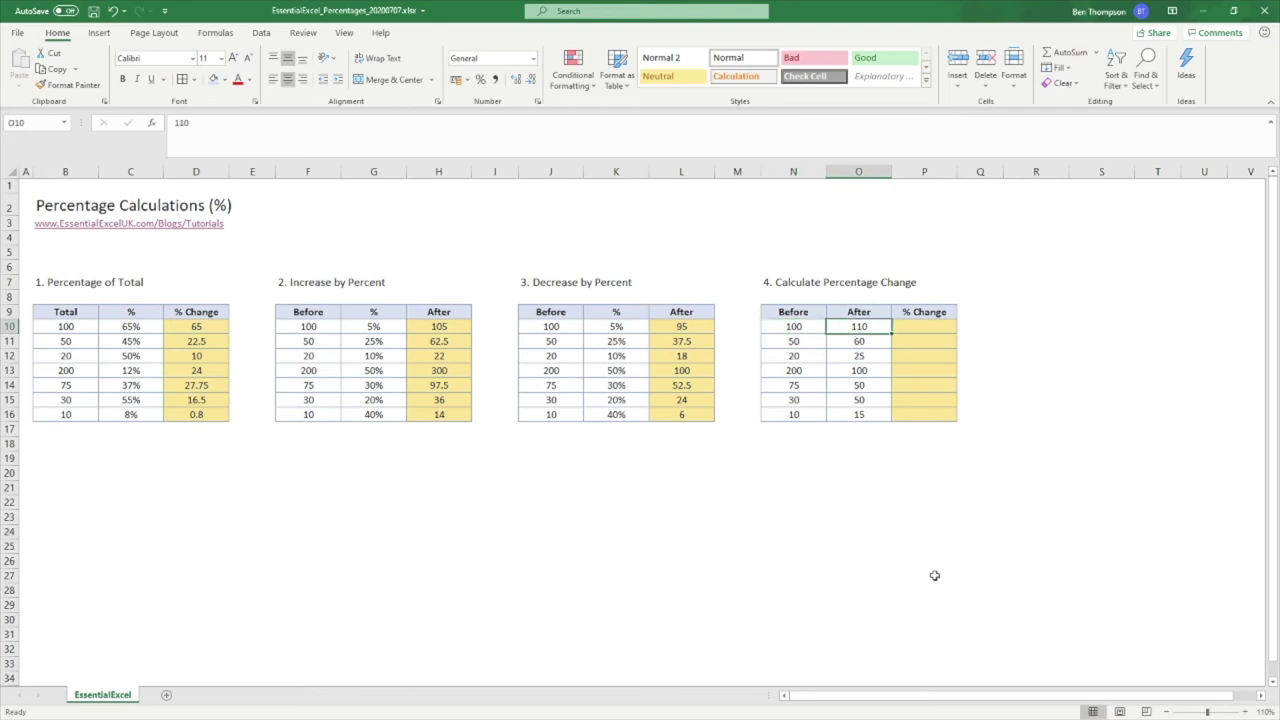
click(928, 327)
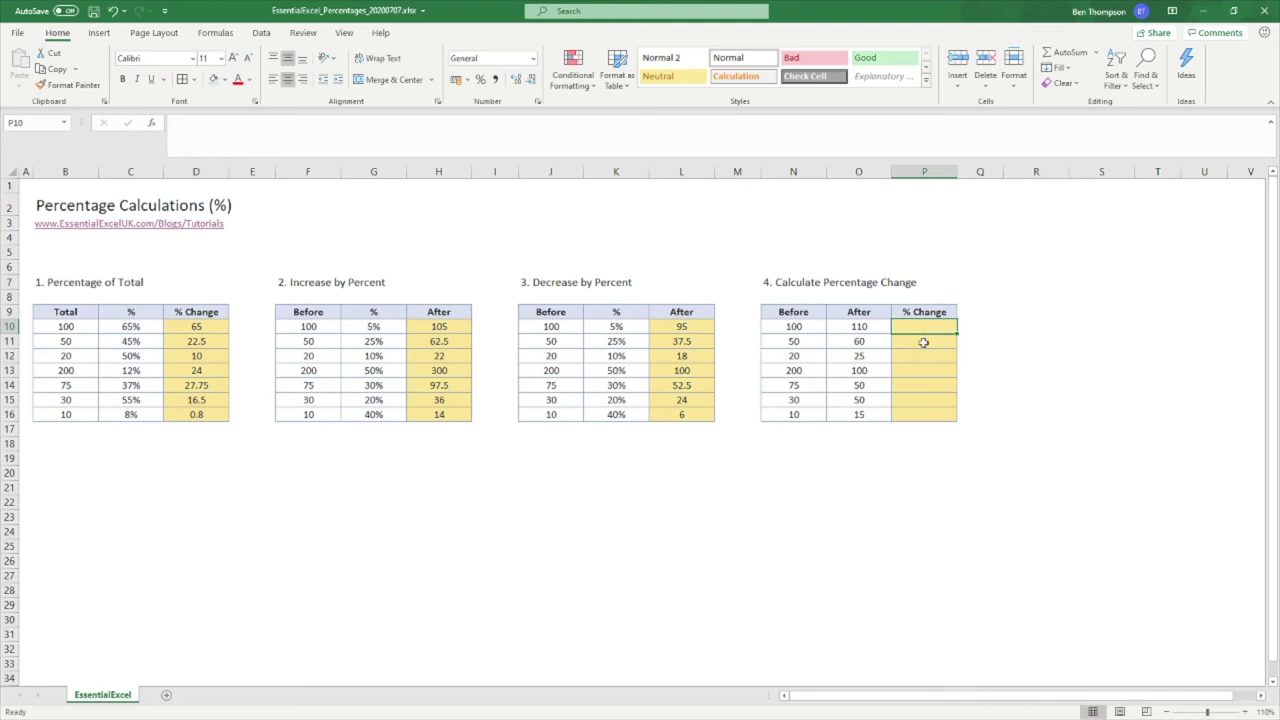
click(994, 327)
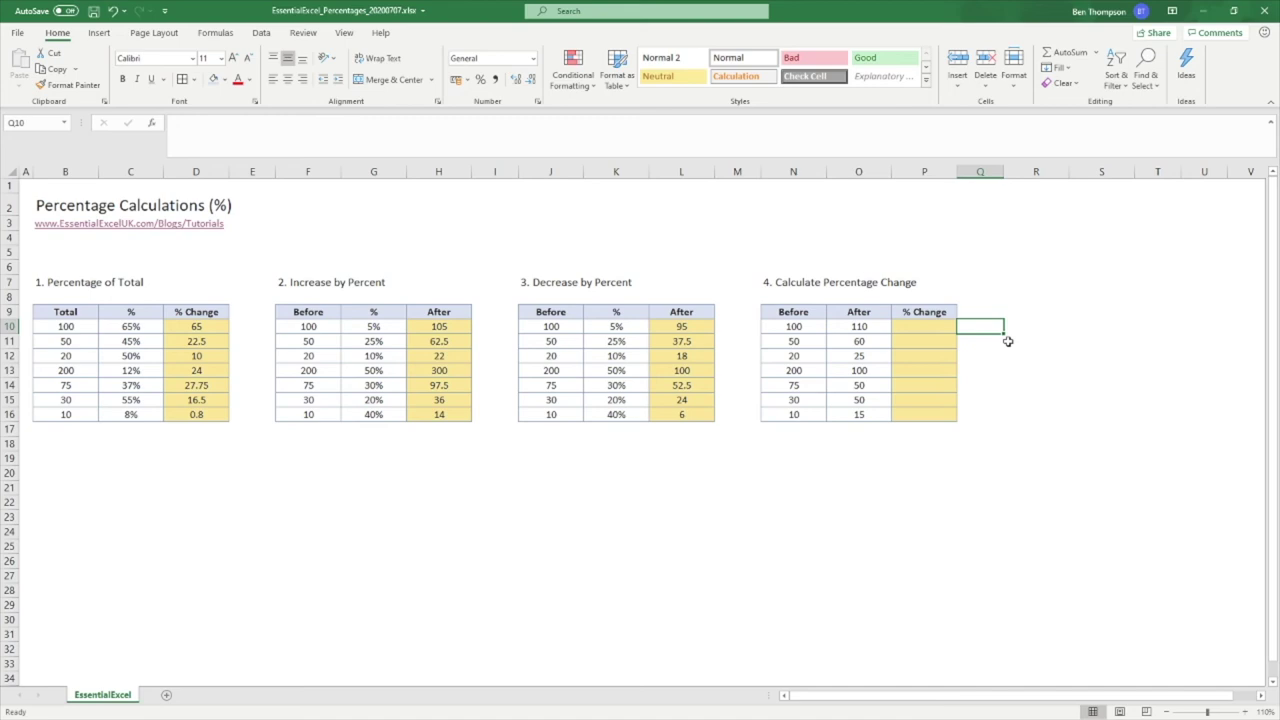
Enter =O10-N10 in P10 to show the difference 10
click(916, 329)
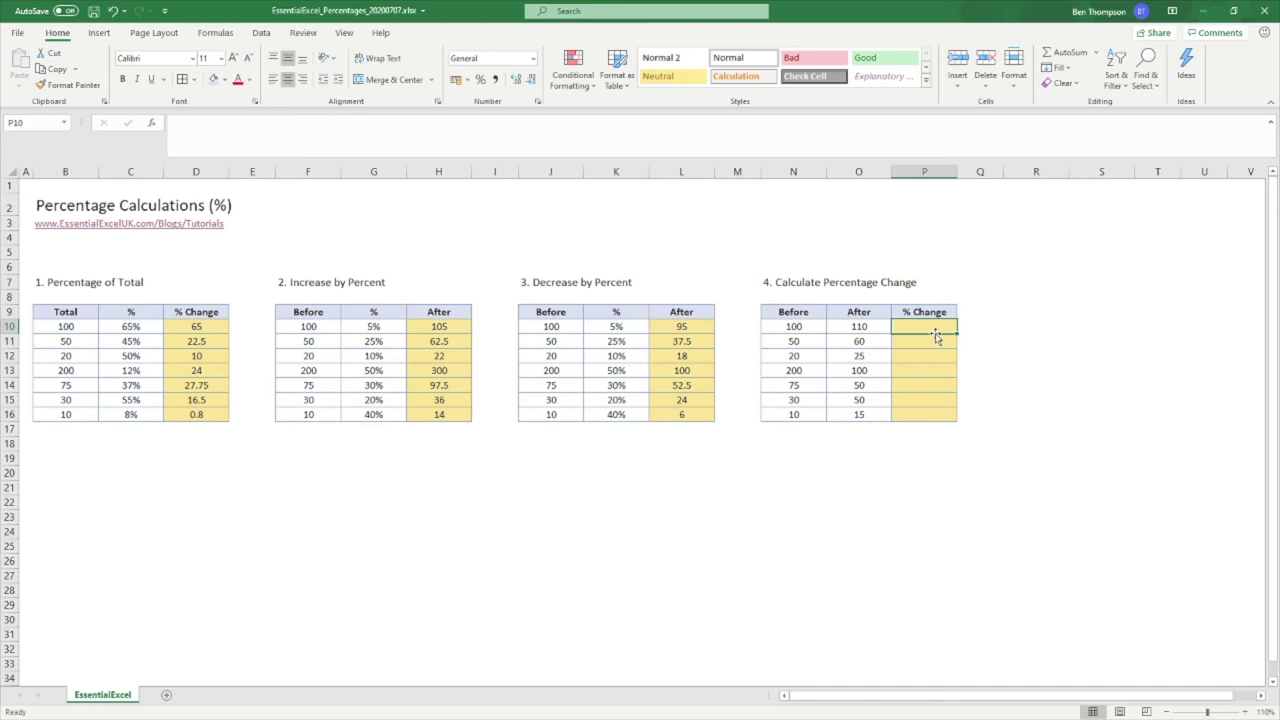
text(=)
click(878, 327)
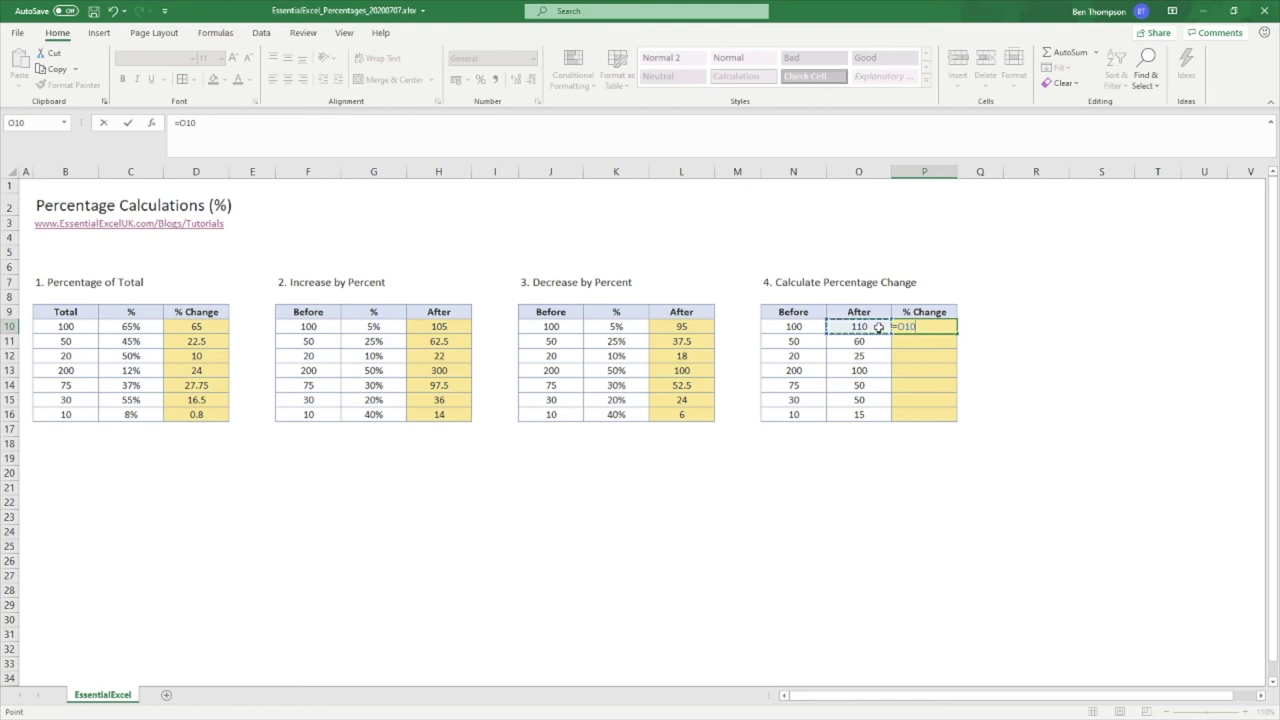
text(-)
key(Left)
key(Left)
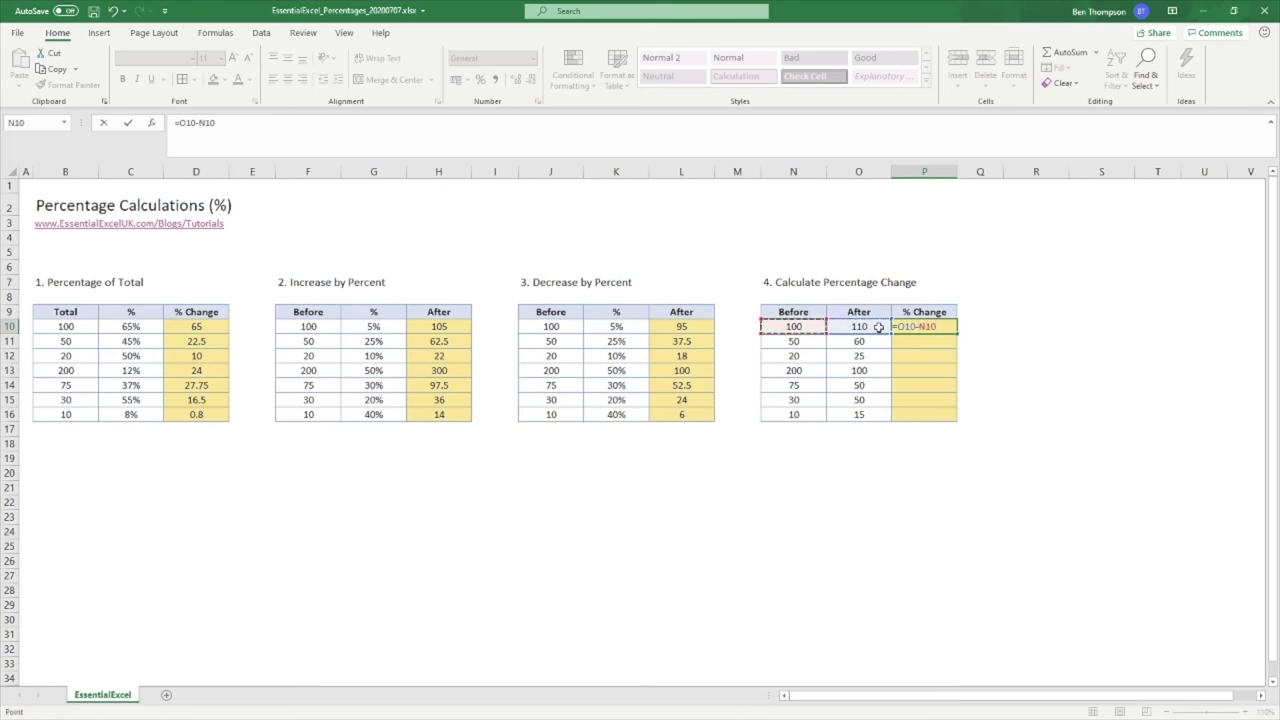
key(Return)
Copy the =O10-N10 formula text from P10 and paste it into Q10
click(924, 331)
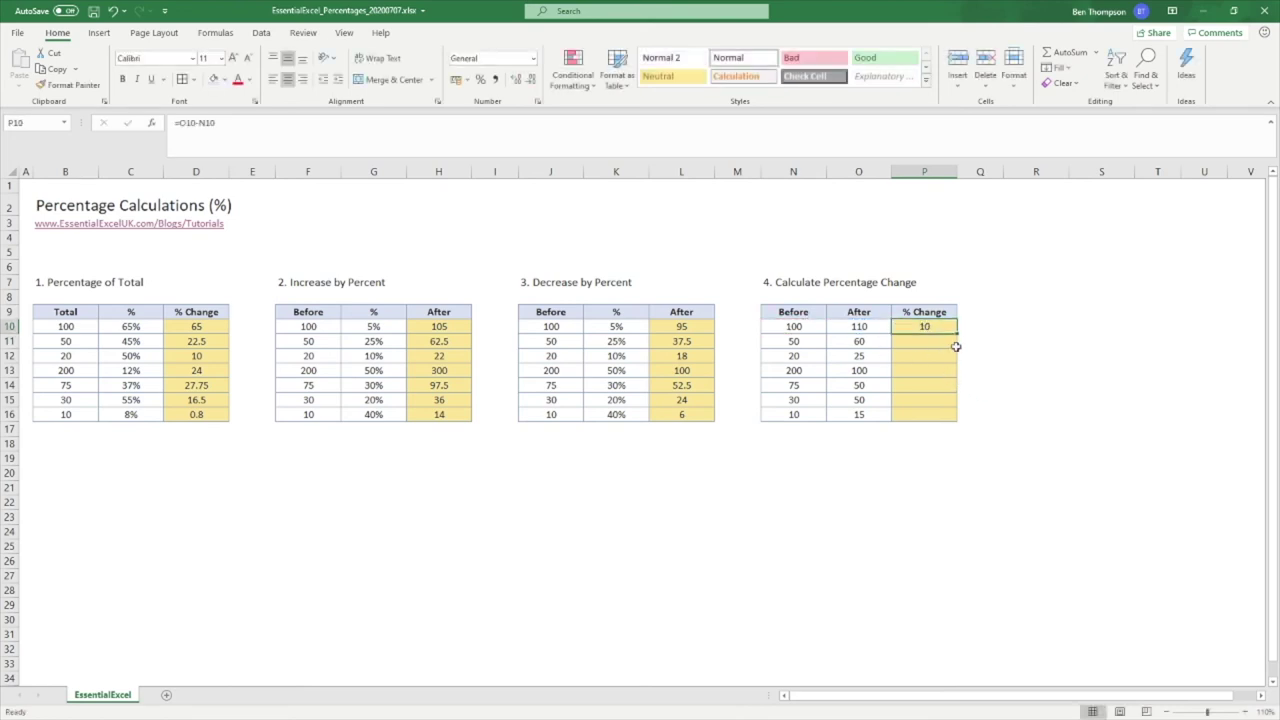
drag(253, 128, 174, 122)
key(ctrl+c)
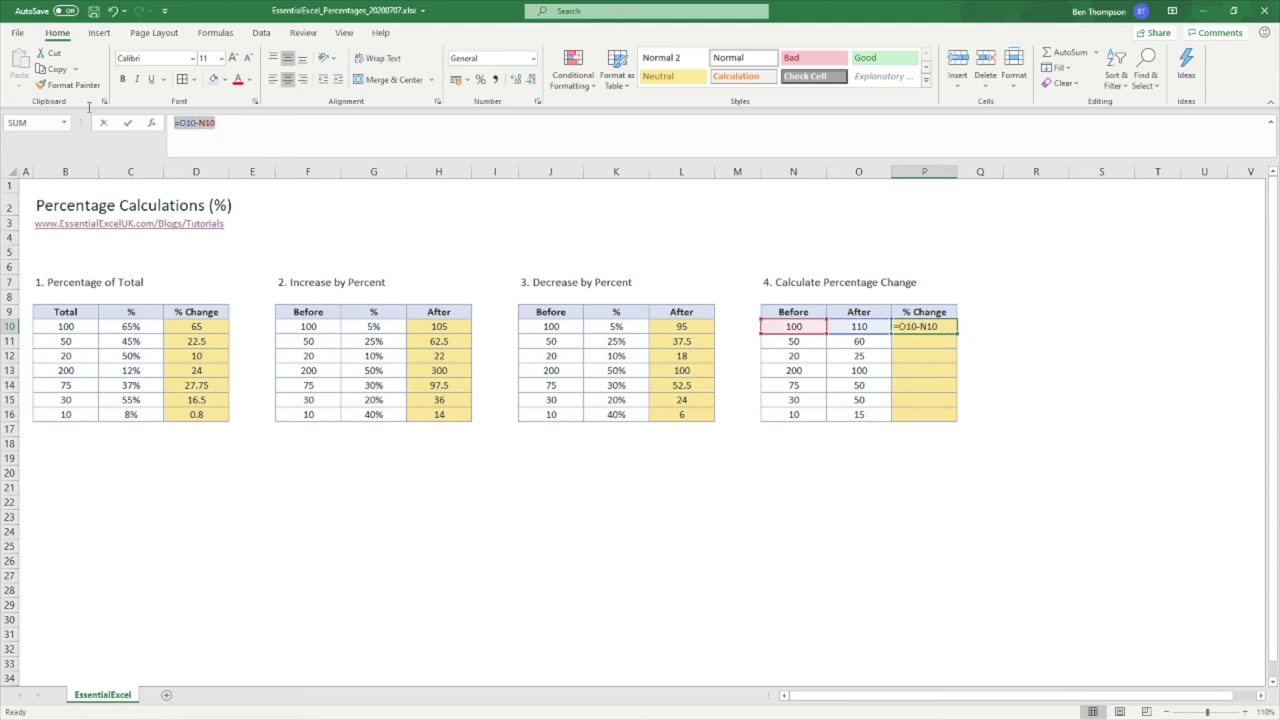
click(127, 122)
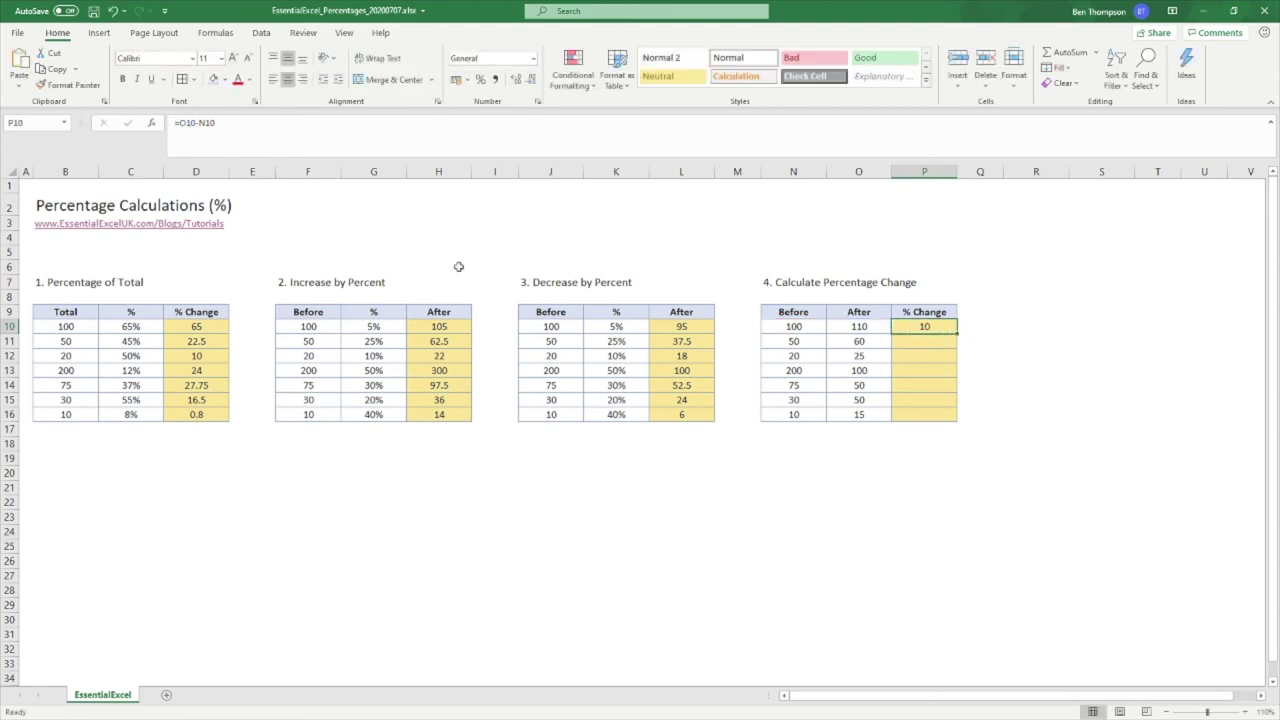
click(978, 327)
double_click(978, 327)
key(ctrl+v)
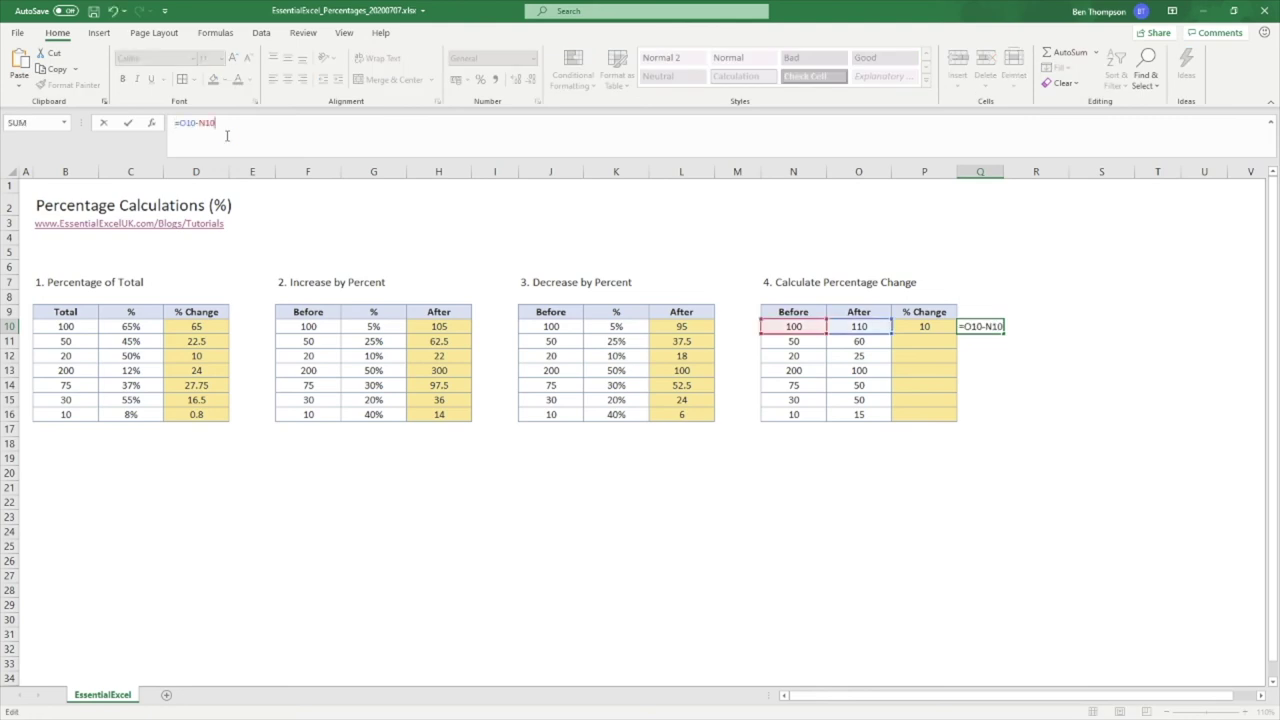
Confirm =O10-N10 in Q10, clear P10, and fill Q10 down to Q16
key(Tab)
click(905, 330)
key(Delete)
click(996, 324)
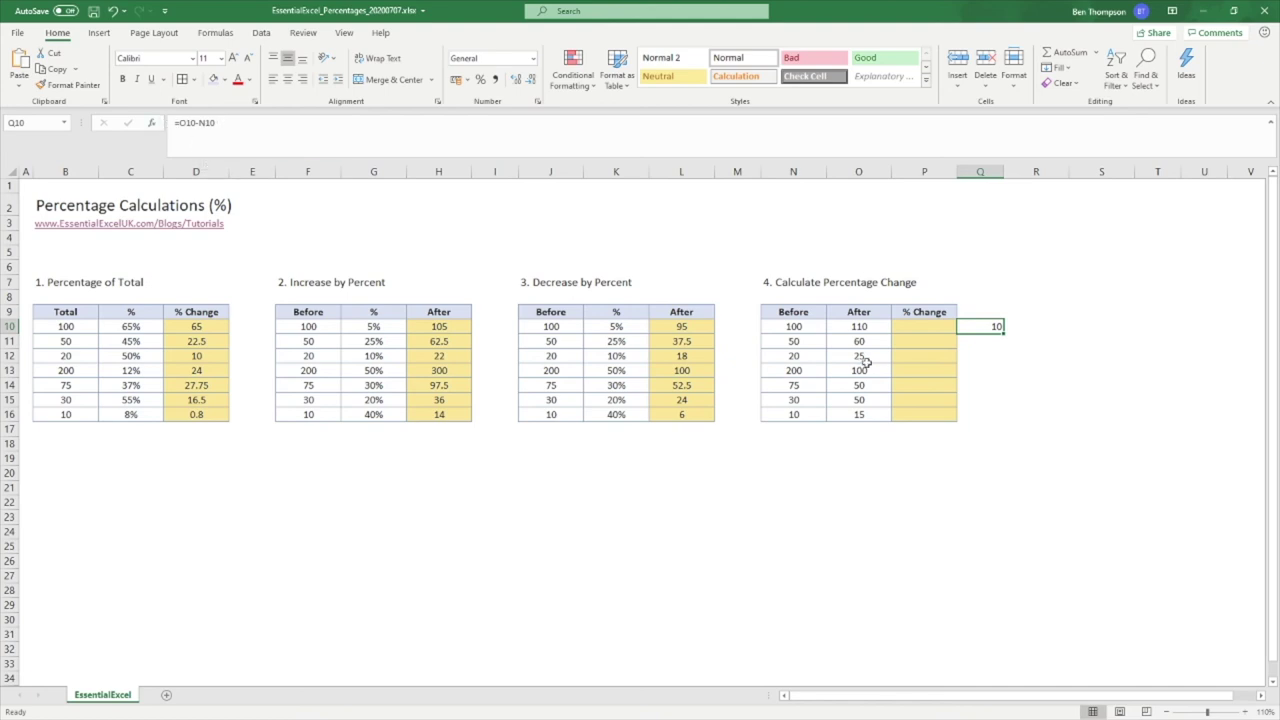
double_click(1003, 331)
click(1050, 361)
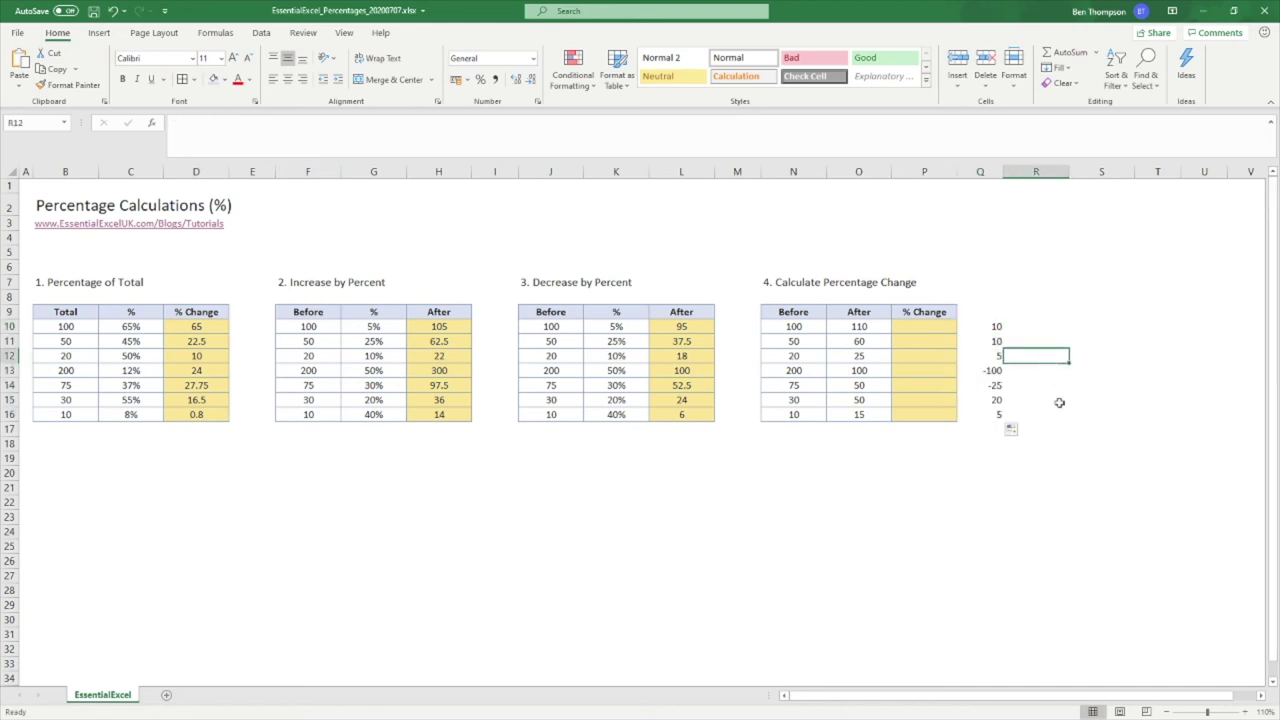
Step through Q10 to Q16 to verify the differences 10, 10, 5, -100, -25, 20, 5
click(994, 331)
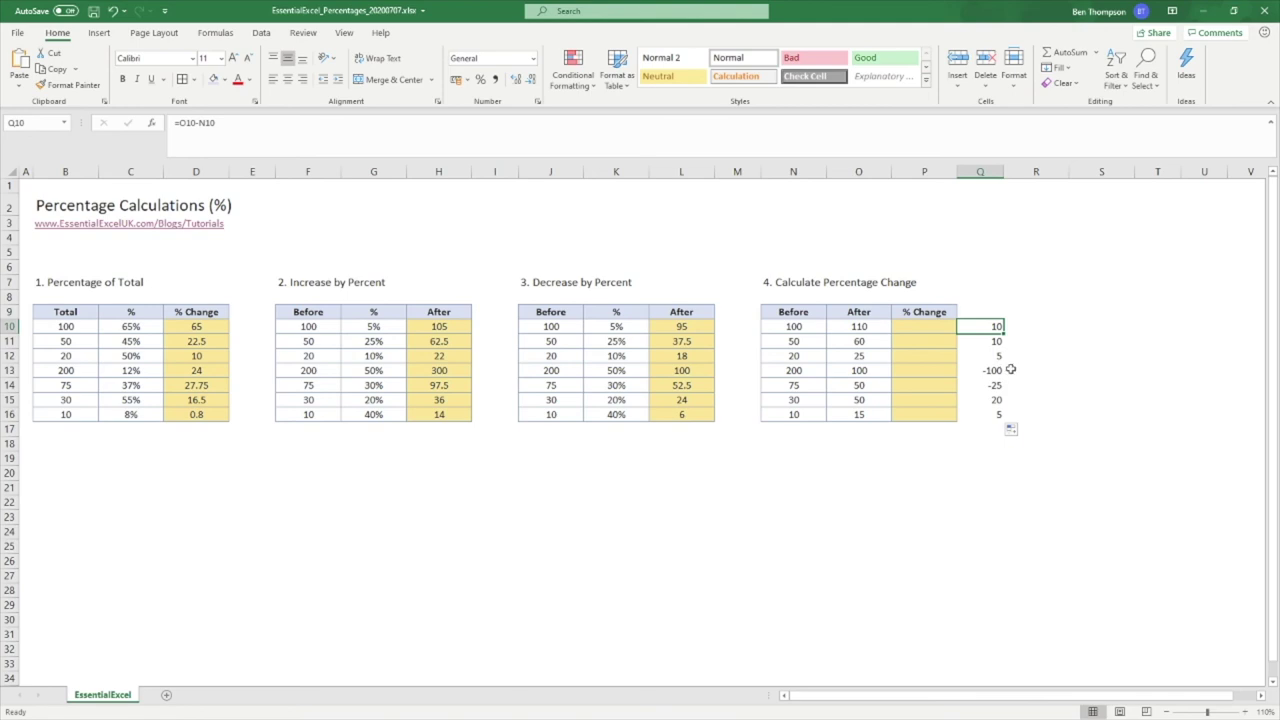
click(994, 341)
click(994, 357)
click(994, 370)
click(987, 384)
click(993, 400)
click(985, 416)
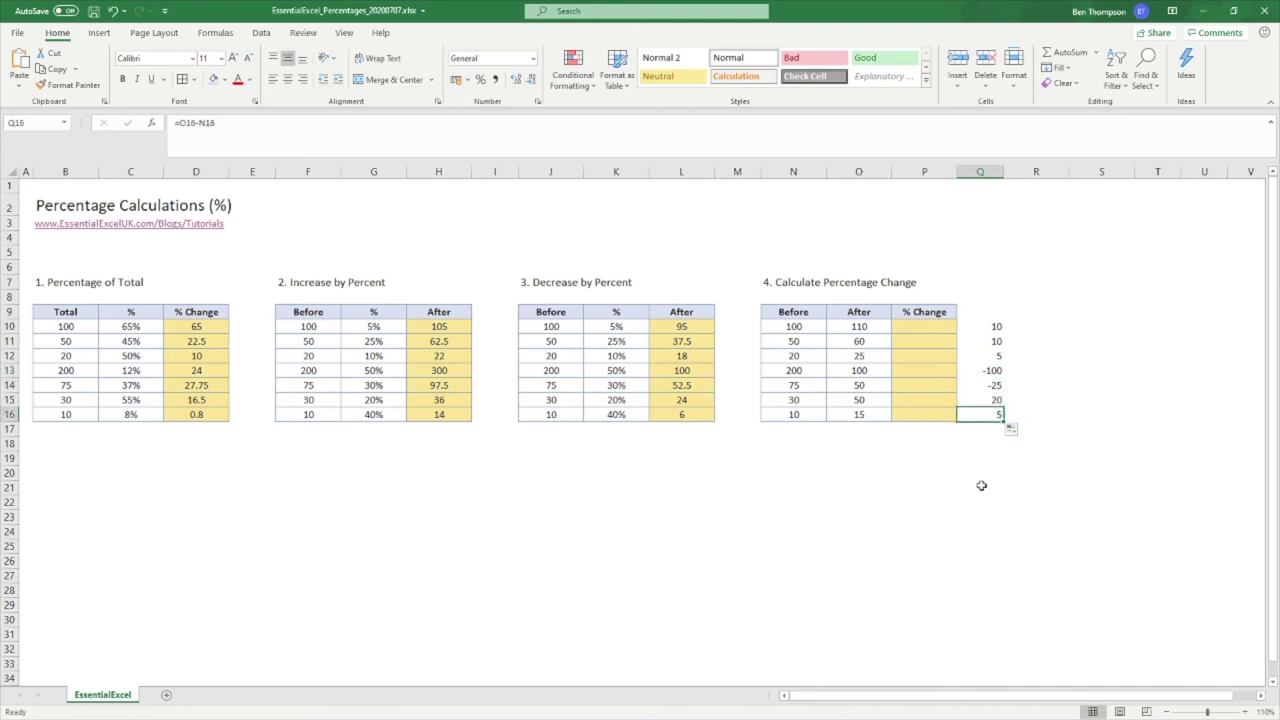
click(966, 534)
click(995, 420)
click(994, 403)
click(996, 328)
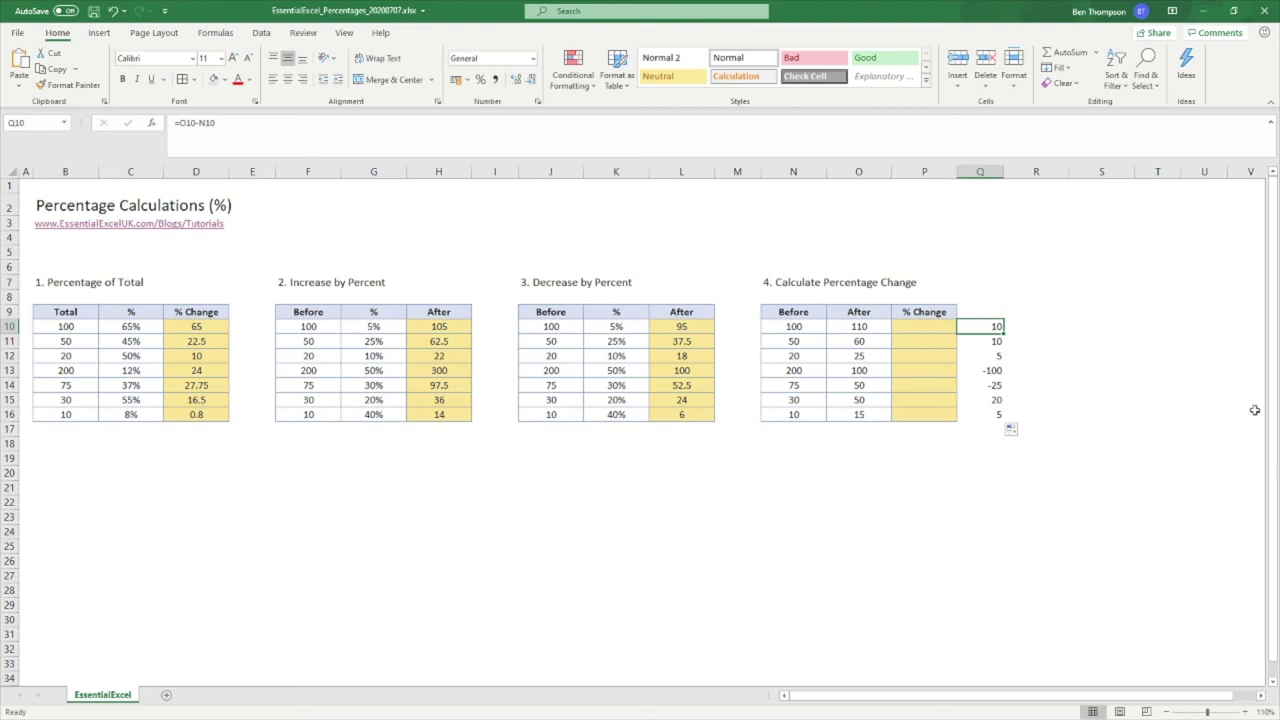
Review the Q10:Q16 differences and the Before value in N10
key(ctrl+shift+Down)
click(990, 326)
click(776, 326)
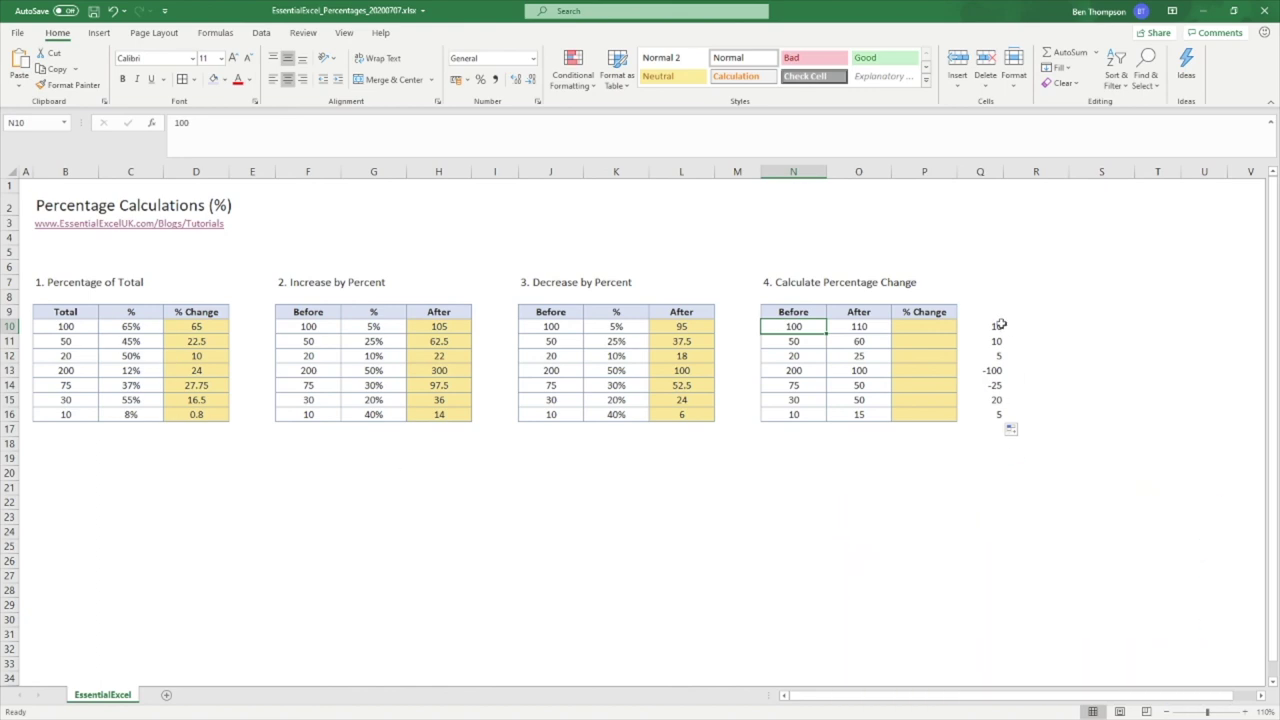
Retitle header D9 of the Percentage of Total table as 'Number'
click(205, 313)
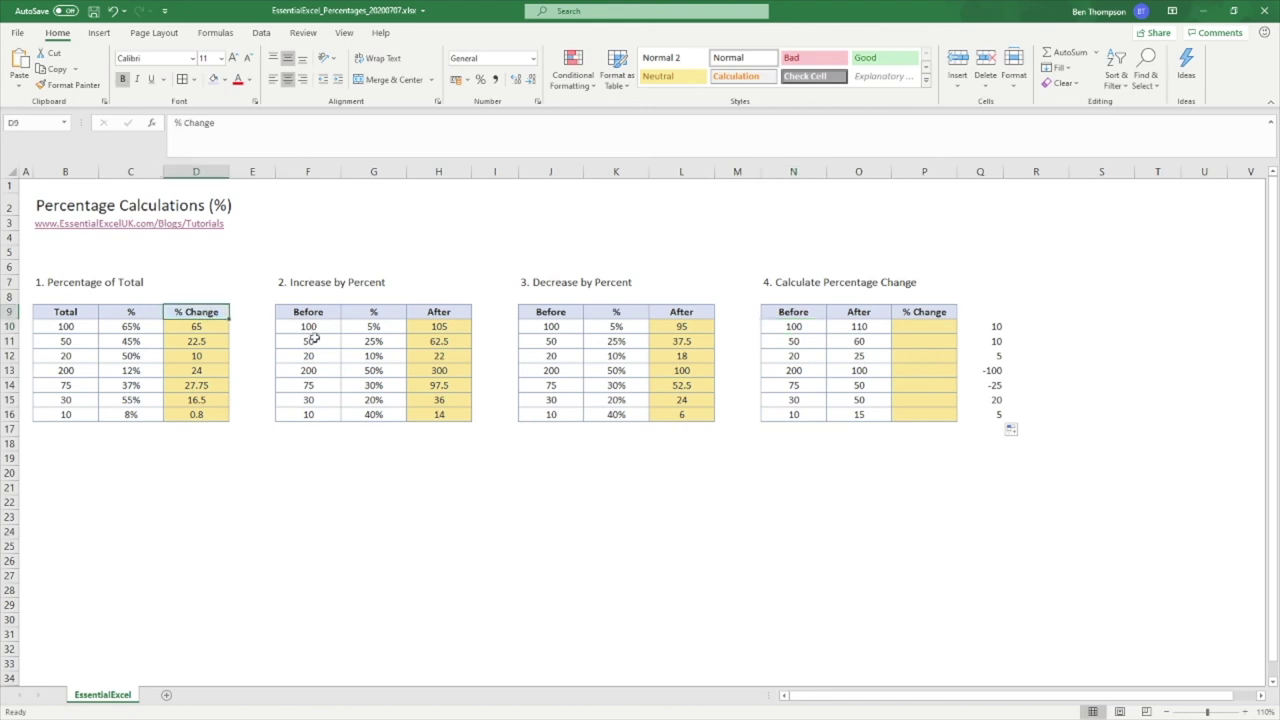
text(Number)
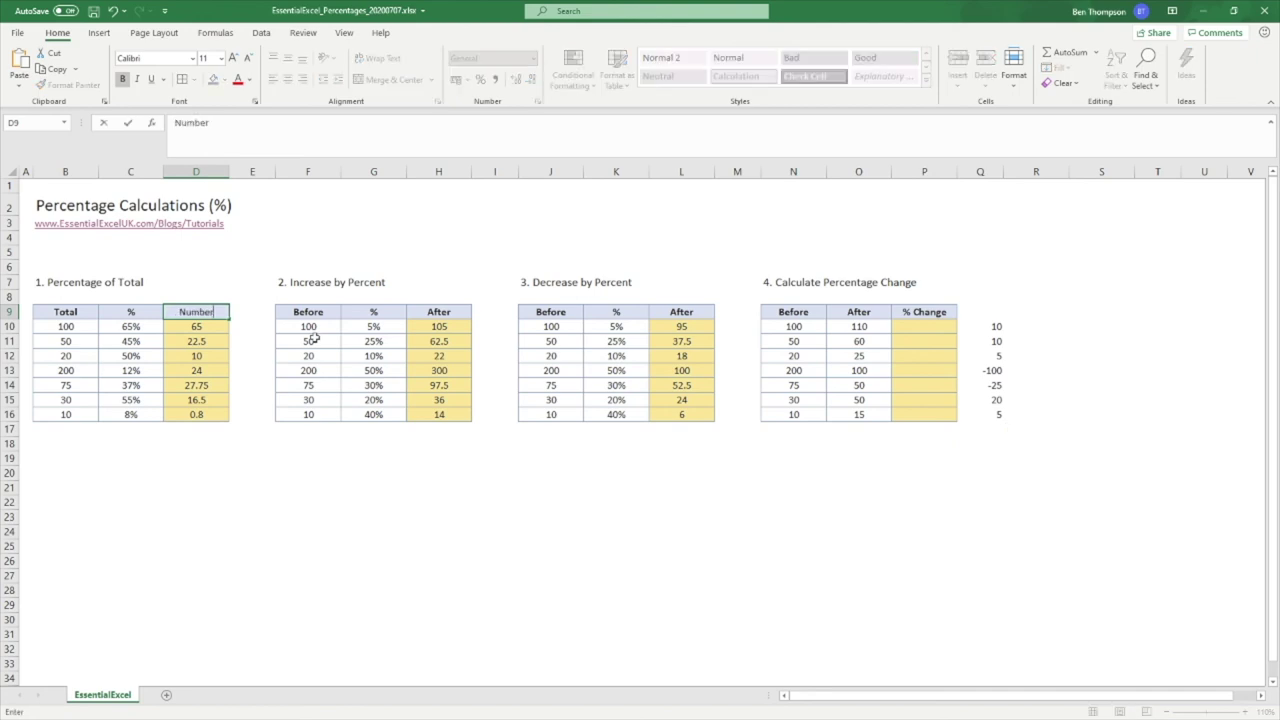
key(Return)
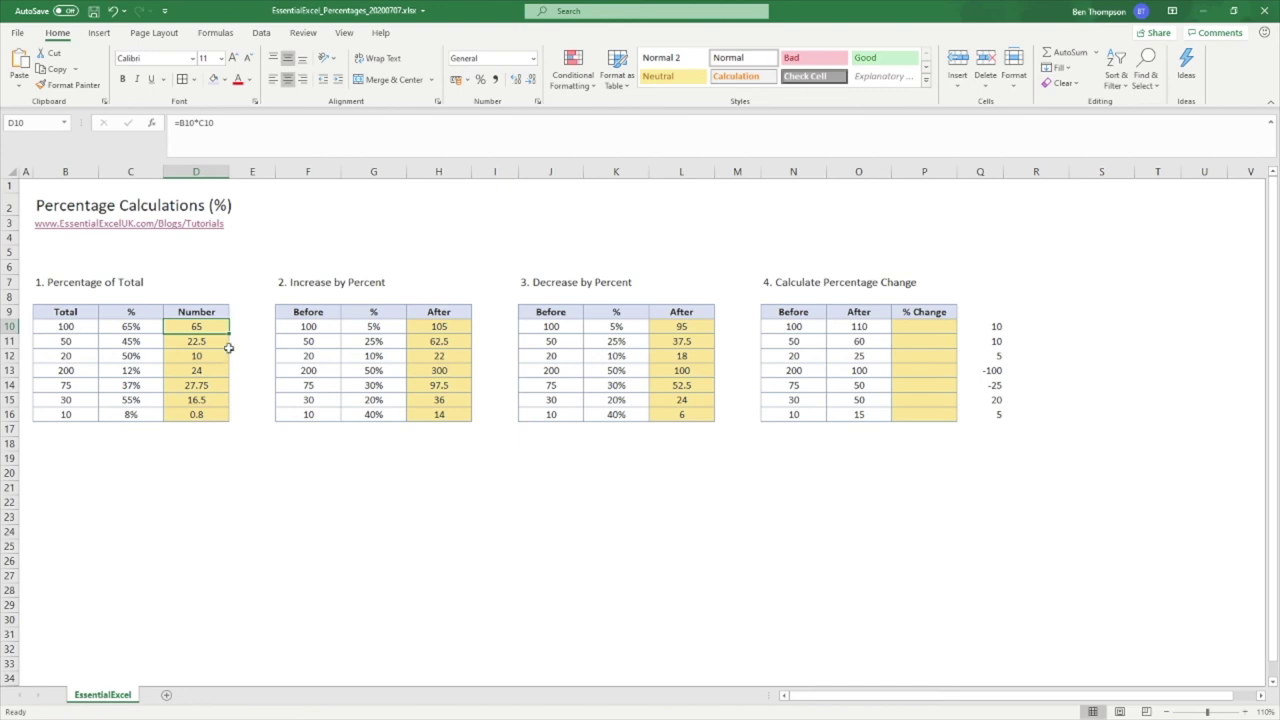
click(200, 311)
Review the formulas behind D10 and Q10 and the Before value in N10
click(215, 327)
click(996, 326)
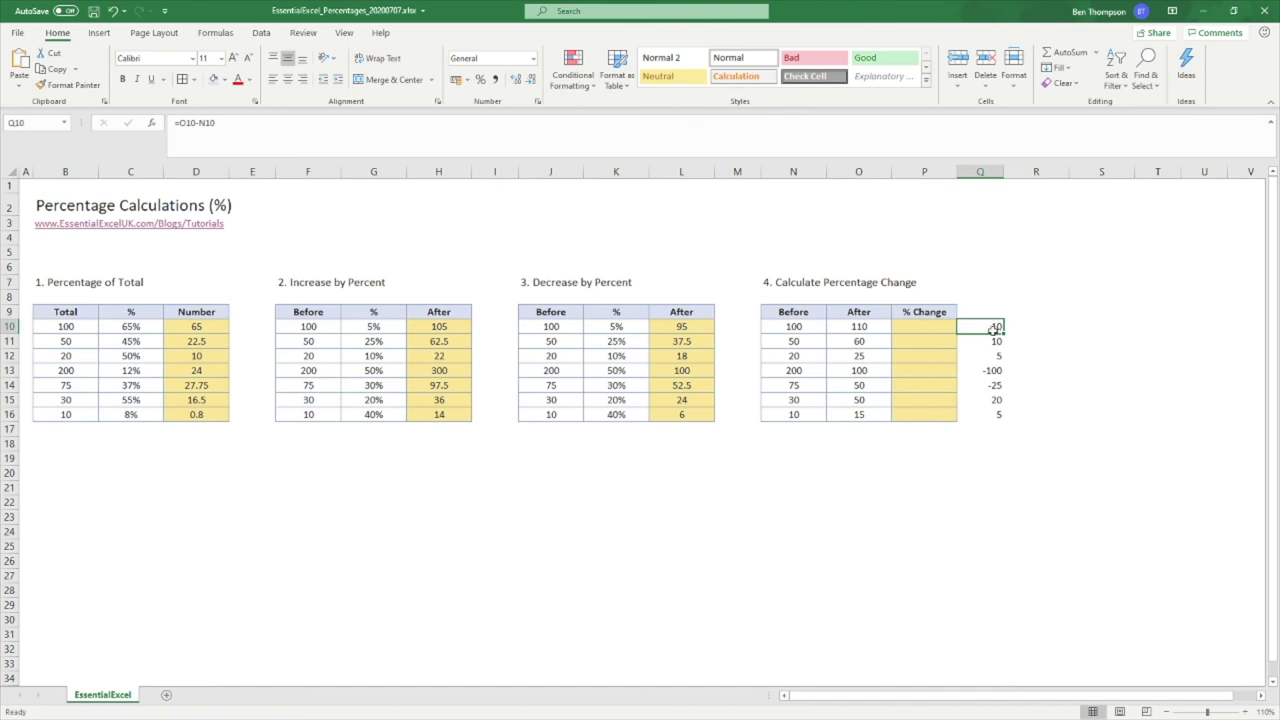
click(804, 328)
Enter =Q10/N10 in the first % Change cell P10
click(942, 330)
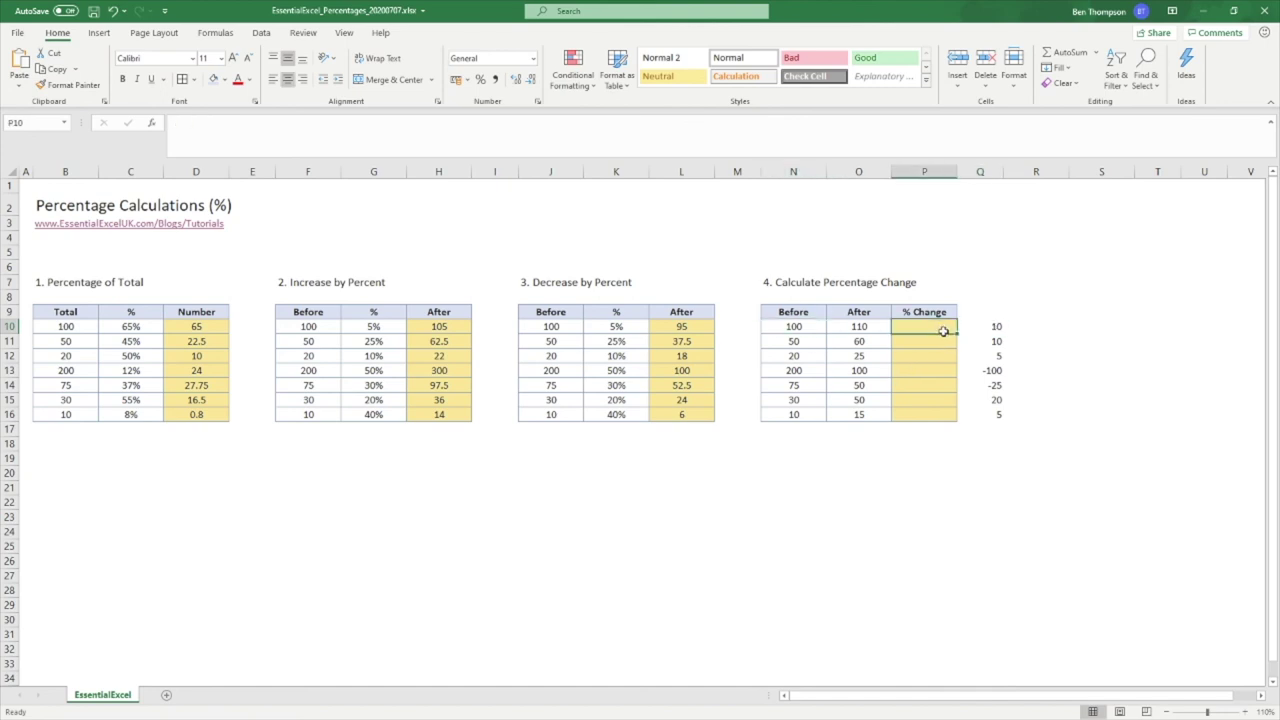
text(=)
key(Right)
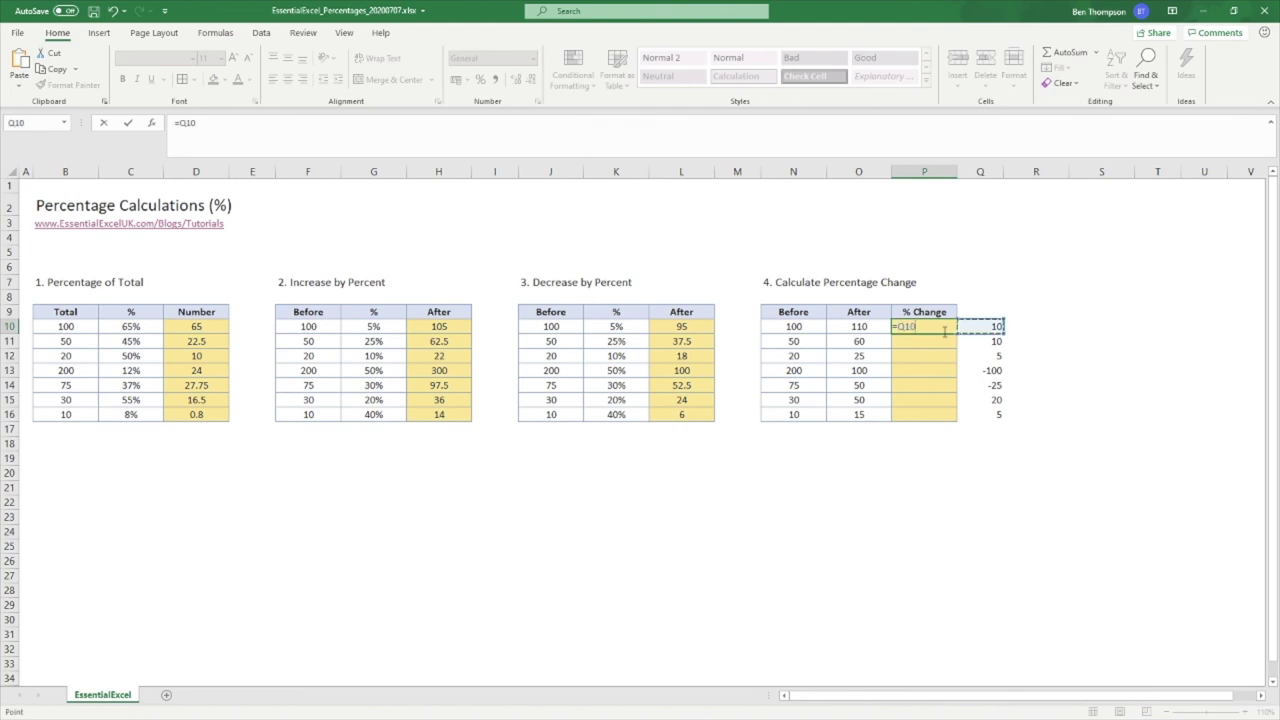
text(/)
click(793, 327)
key(Return)
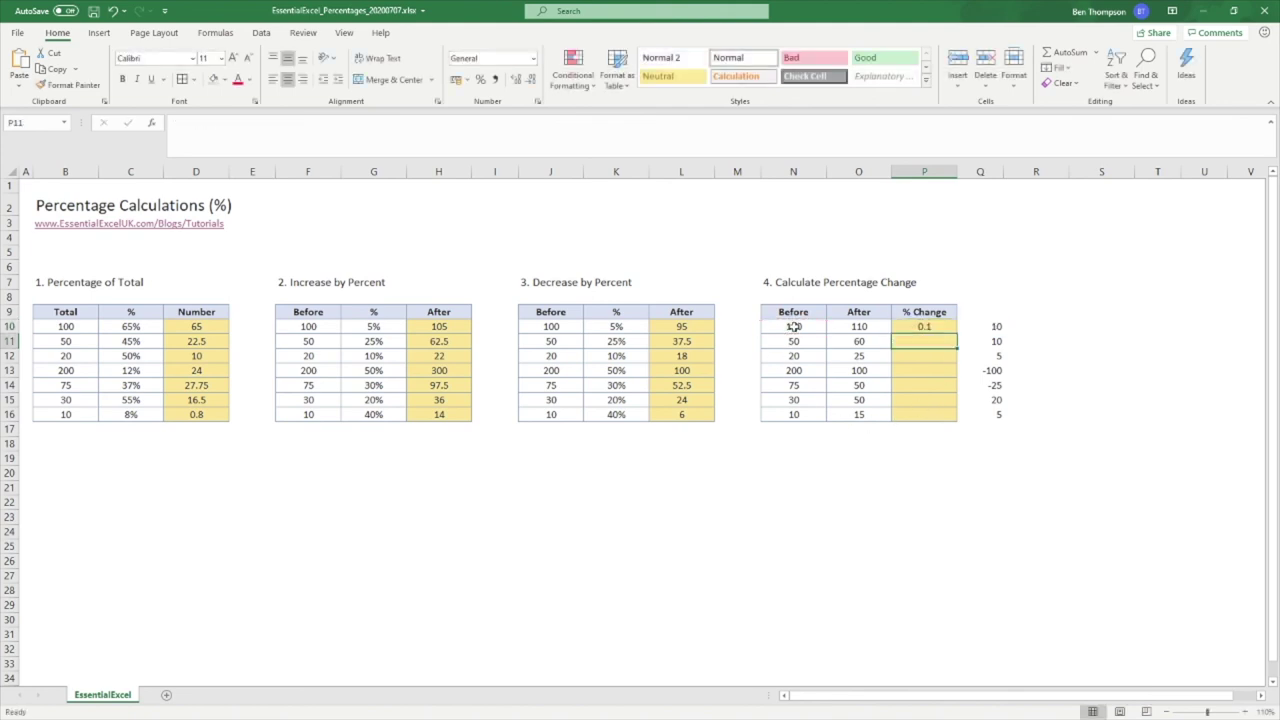
Fill the formula down to P16 and format it as percentages, 10% through 50%
click(952, 330)
drag(953, 330, 957, 418)
click(481, 84)
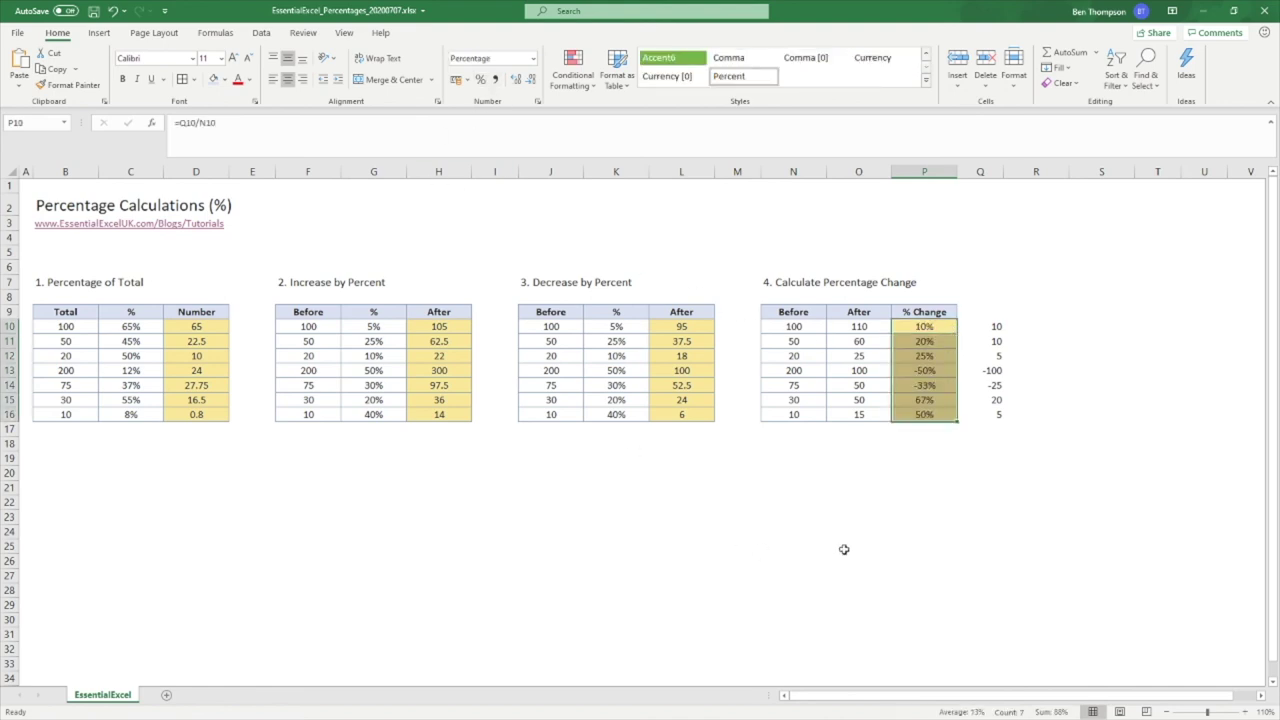
click(845, 546)
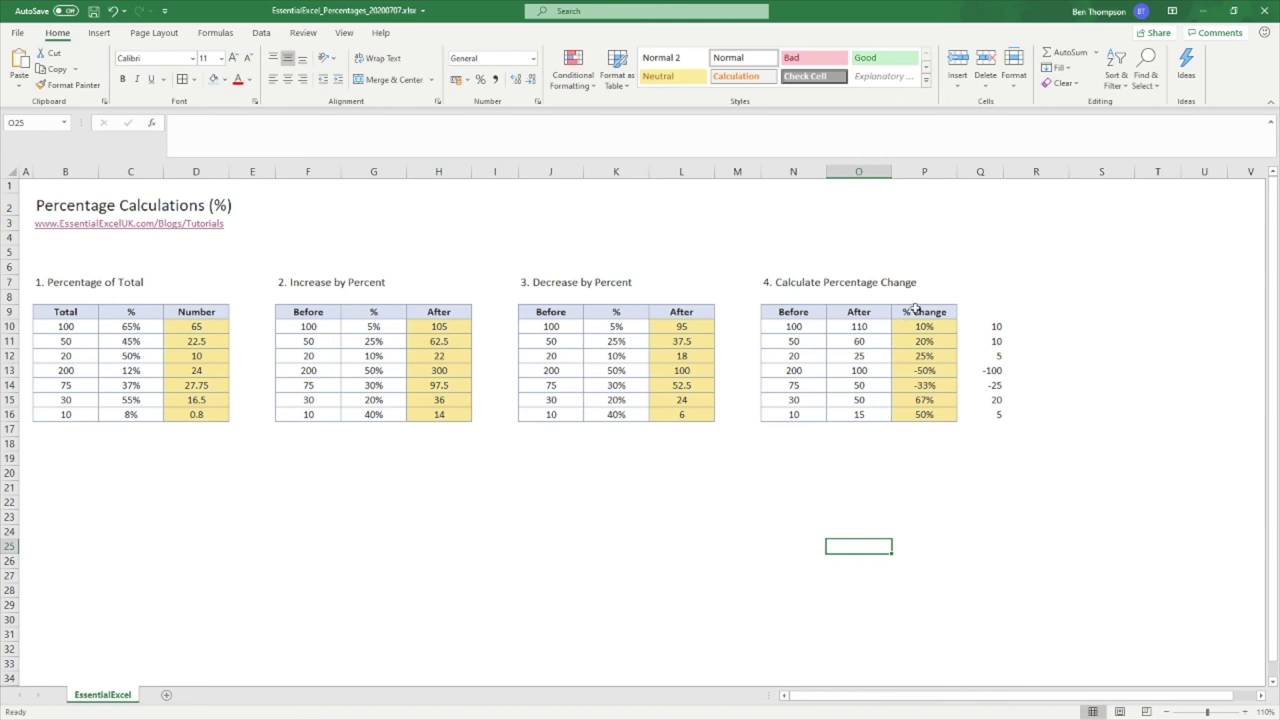
click(800, 330)
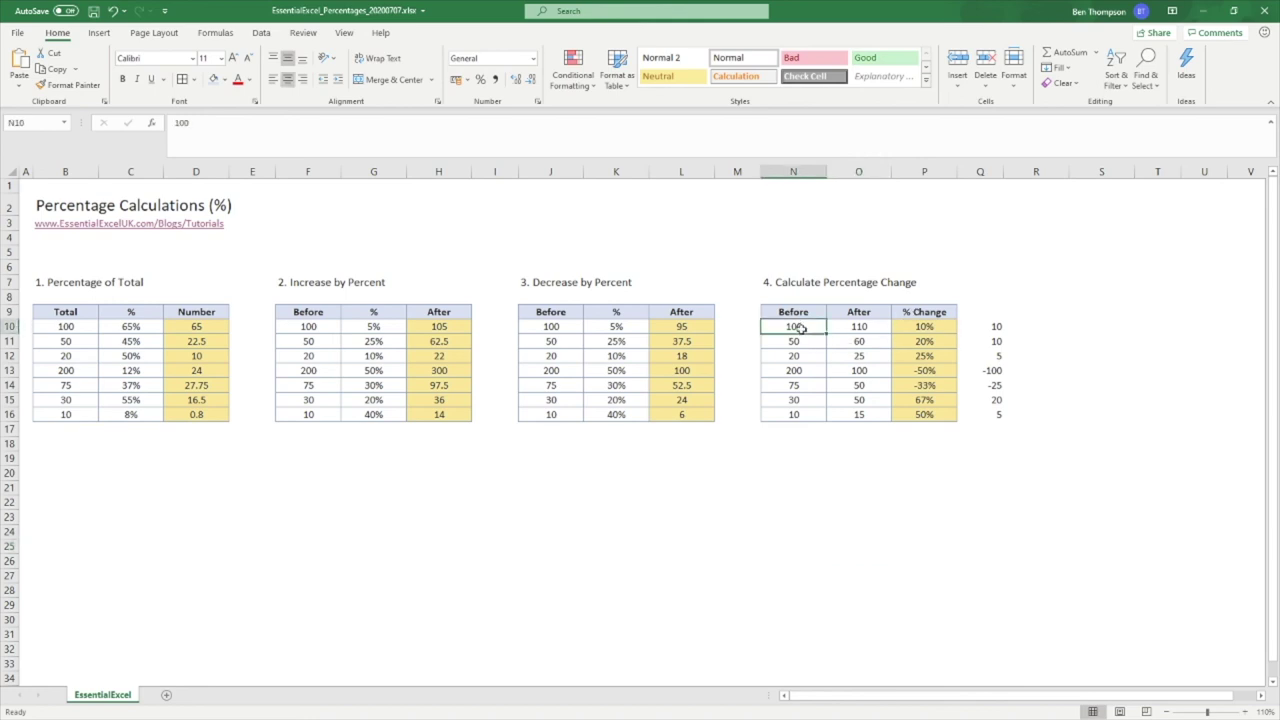
click(876, 327)
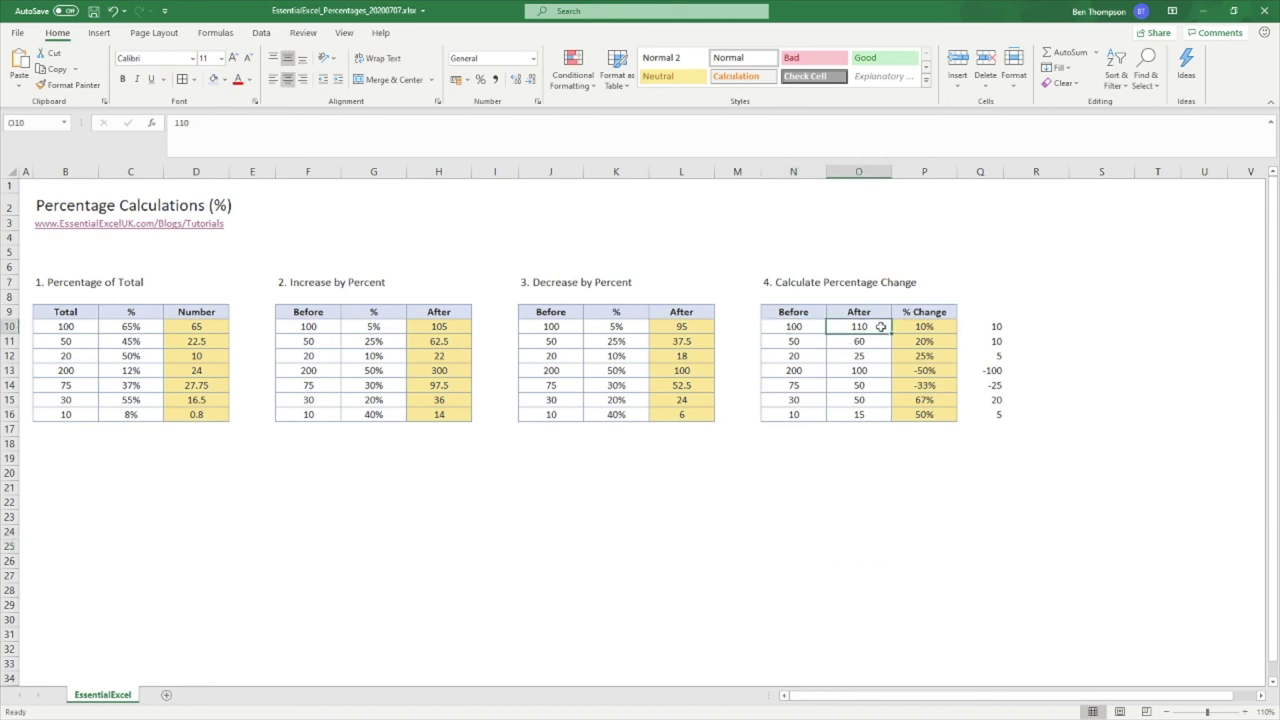
click(946, 328)
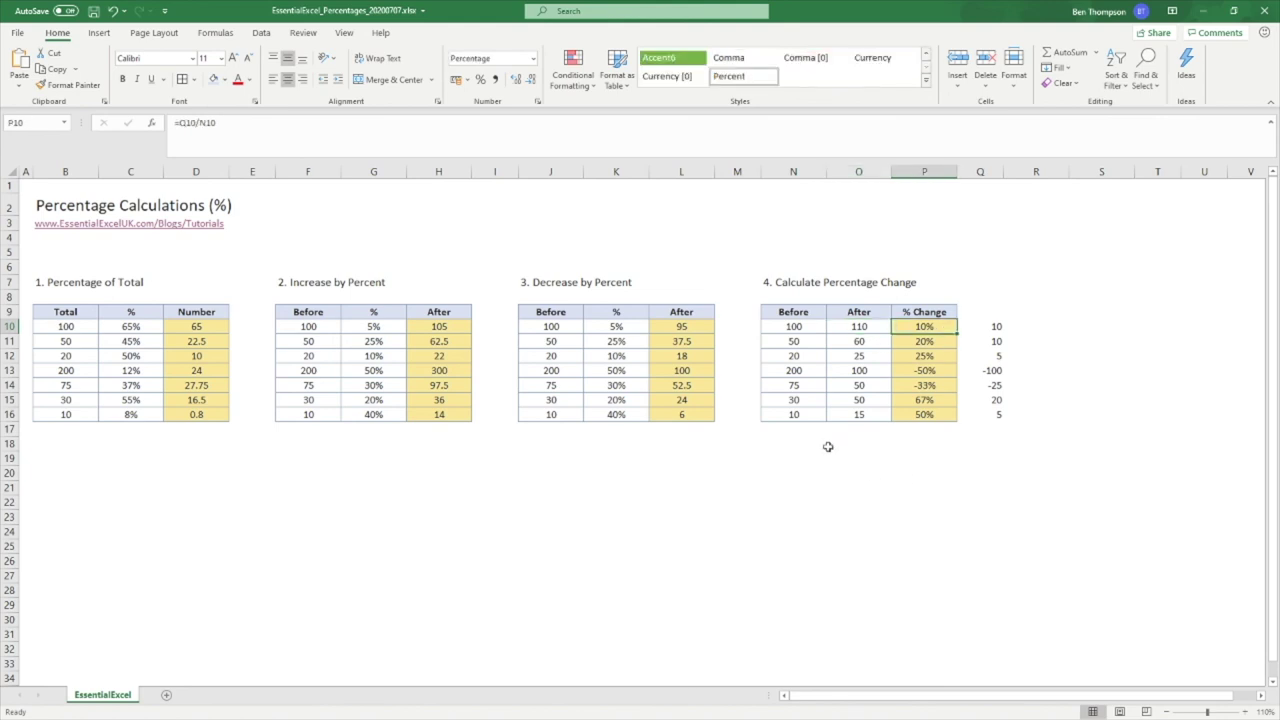
click(810, 370)
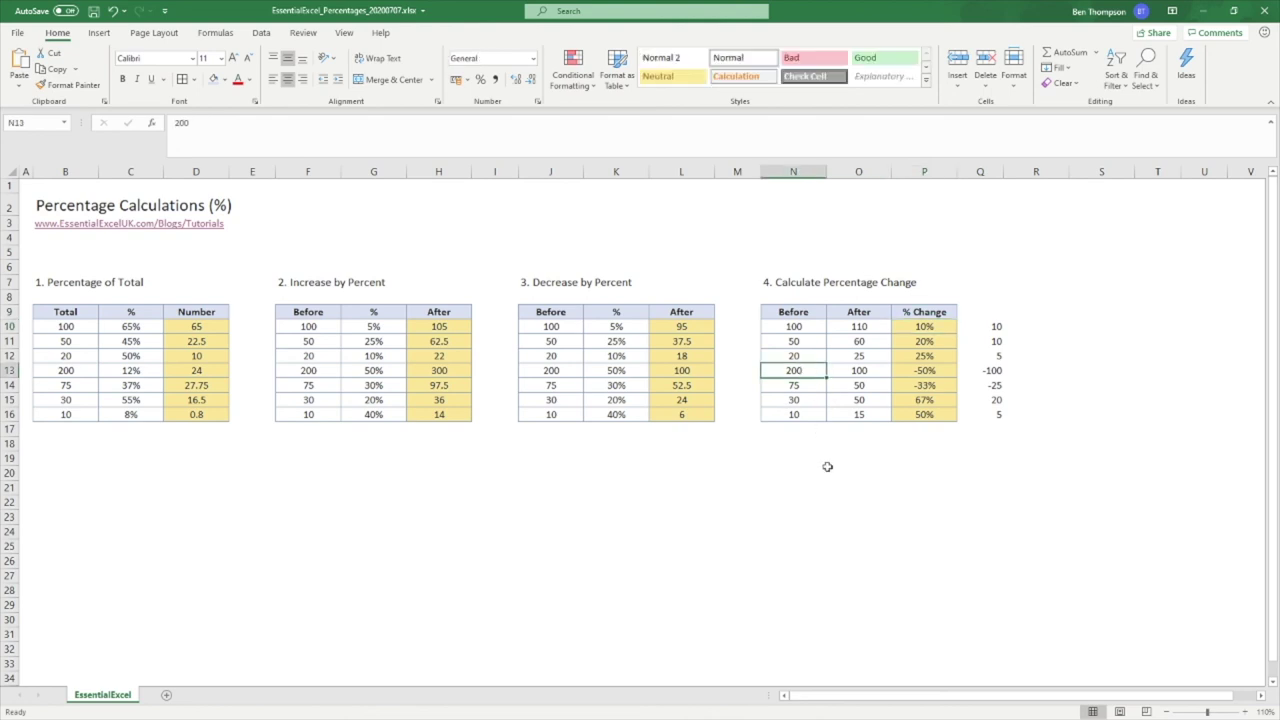
click(873, 369)
click(922, 373)
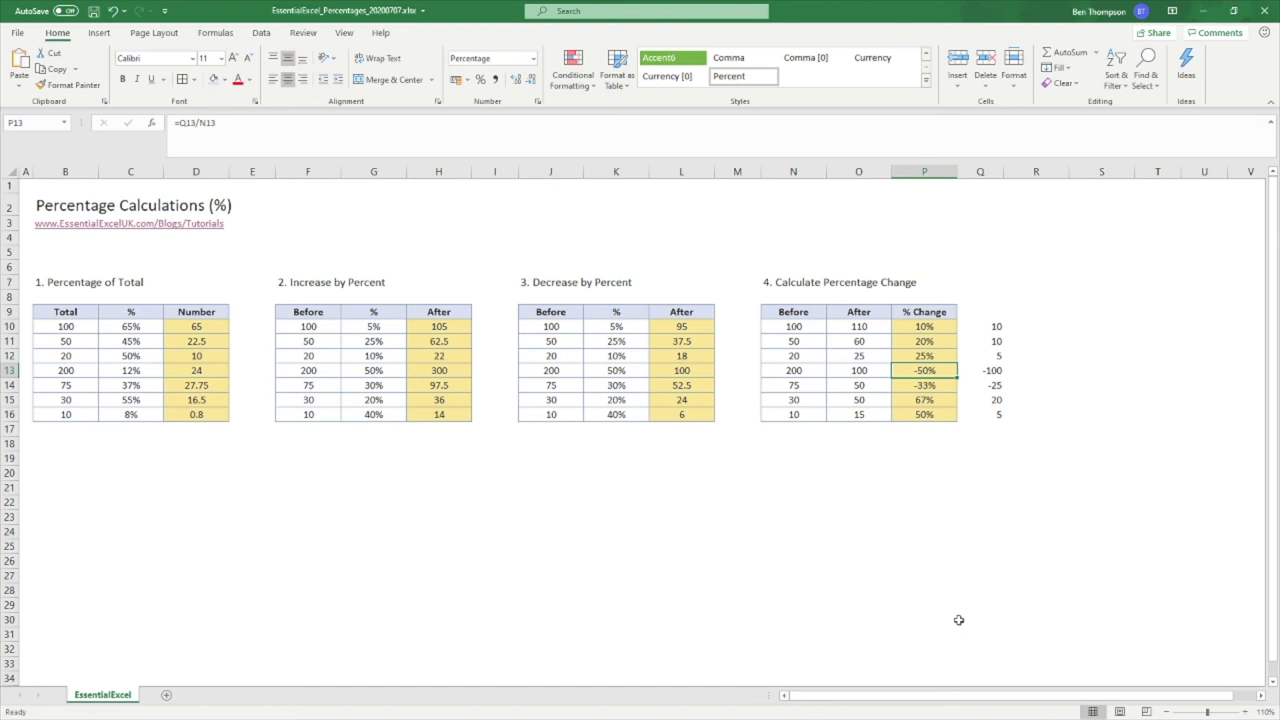
click(995, 327)
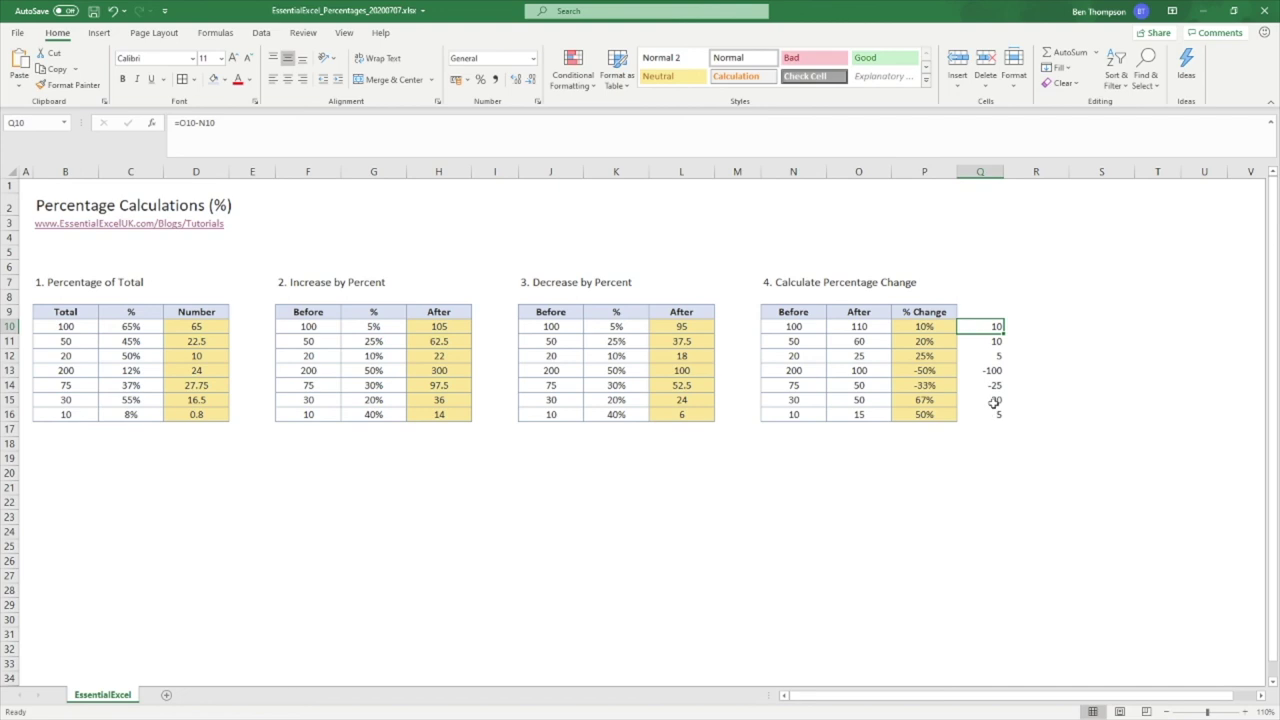
click(924, 327)
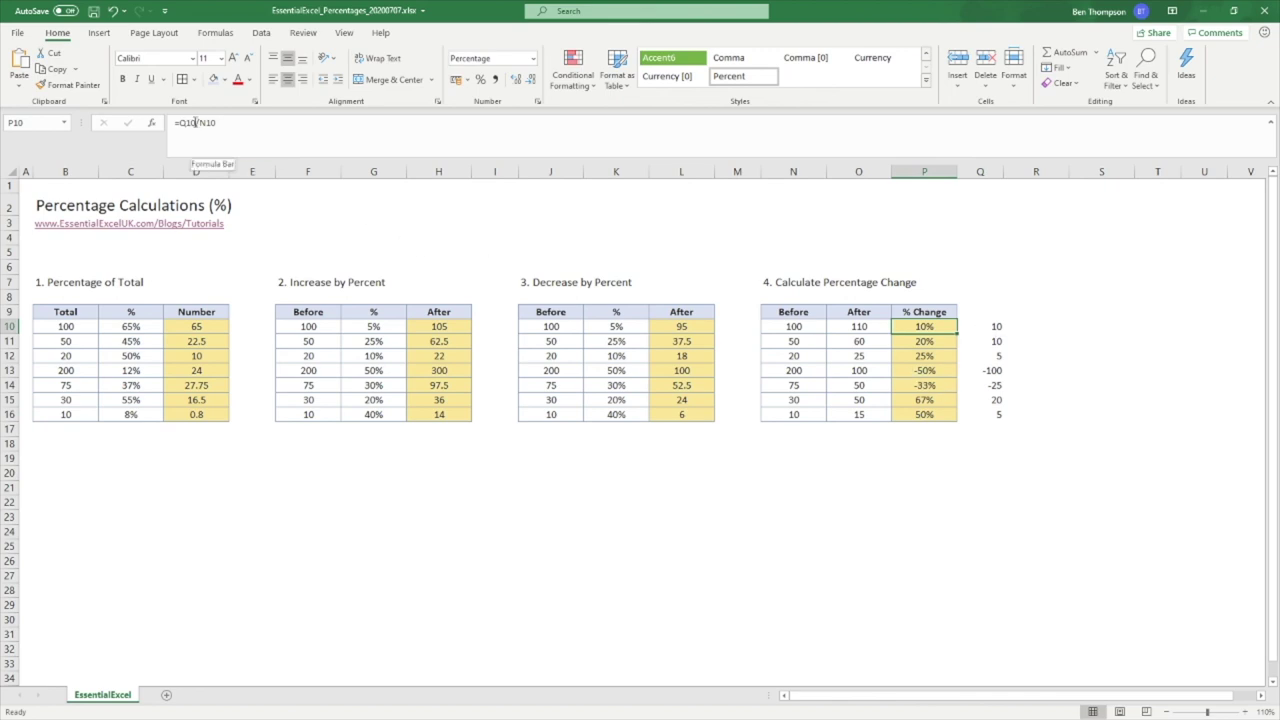
drag(196, 122, 182, 122)
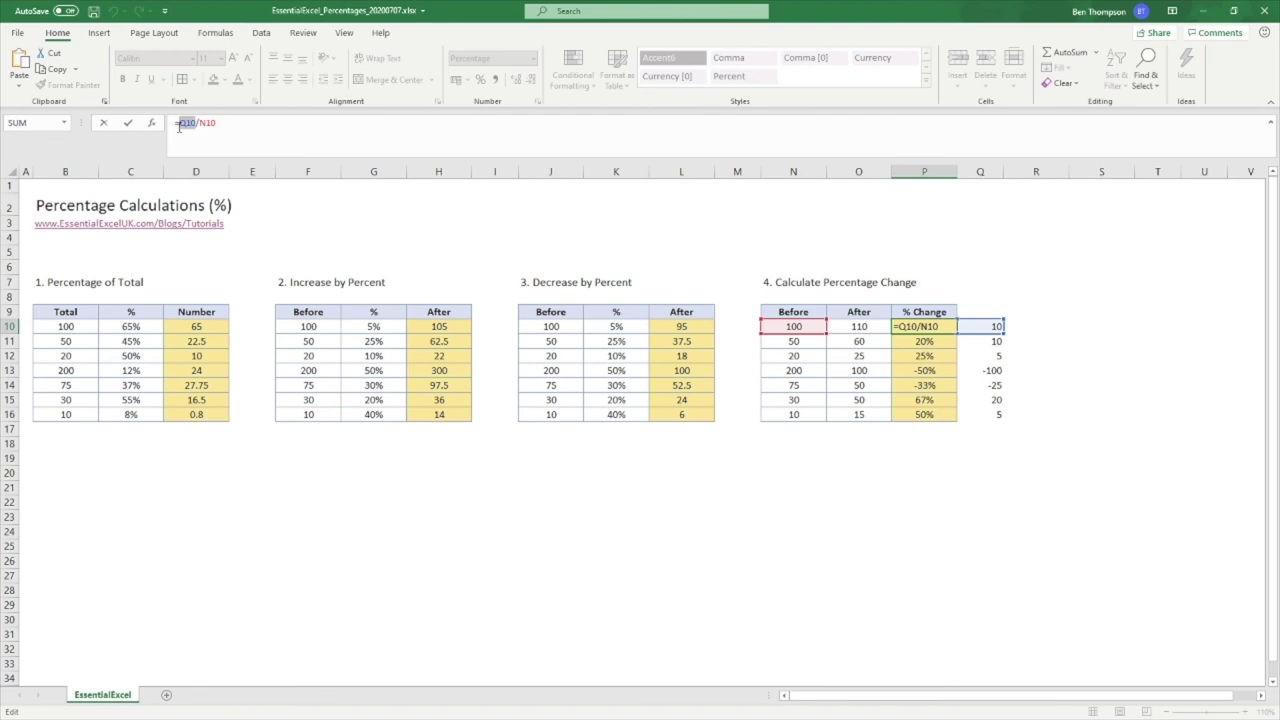
Rewrite P10 as =(O10-N10)/N10 and fill it down through P16
text(()
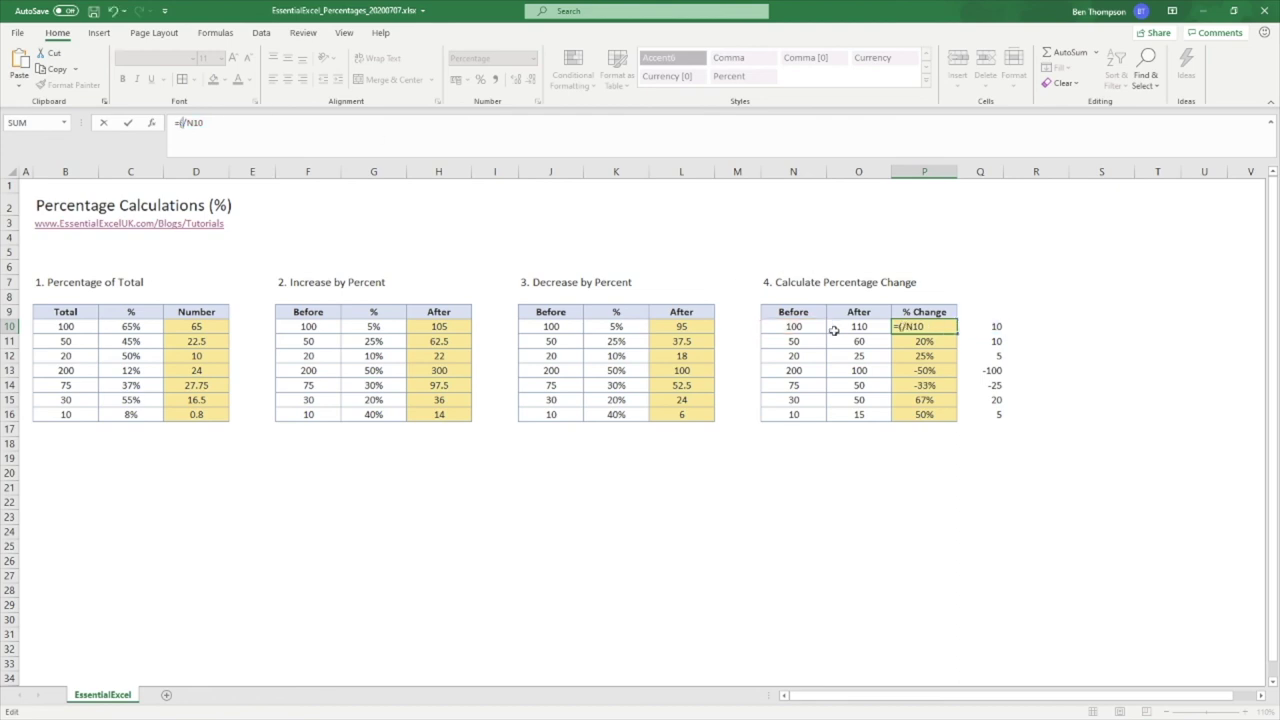
click(842, 326)
text(-)
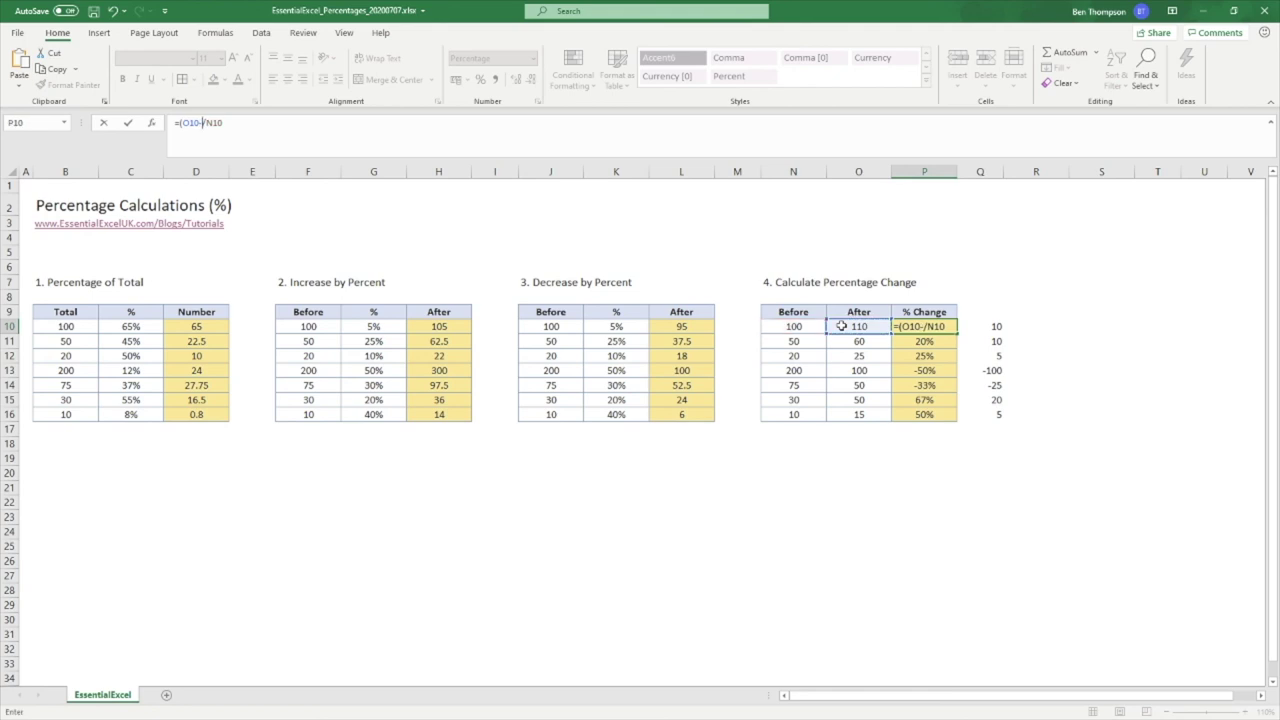
click(816, 327)
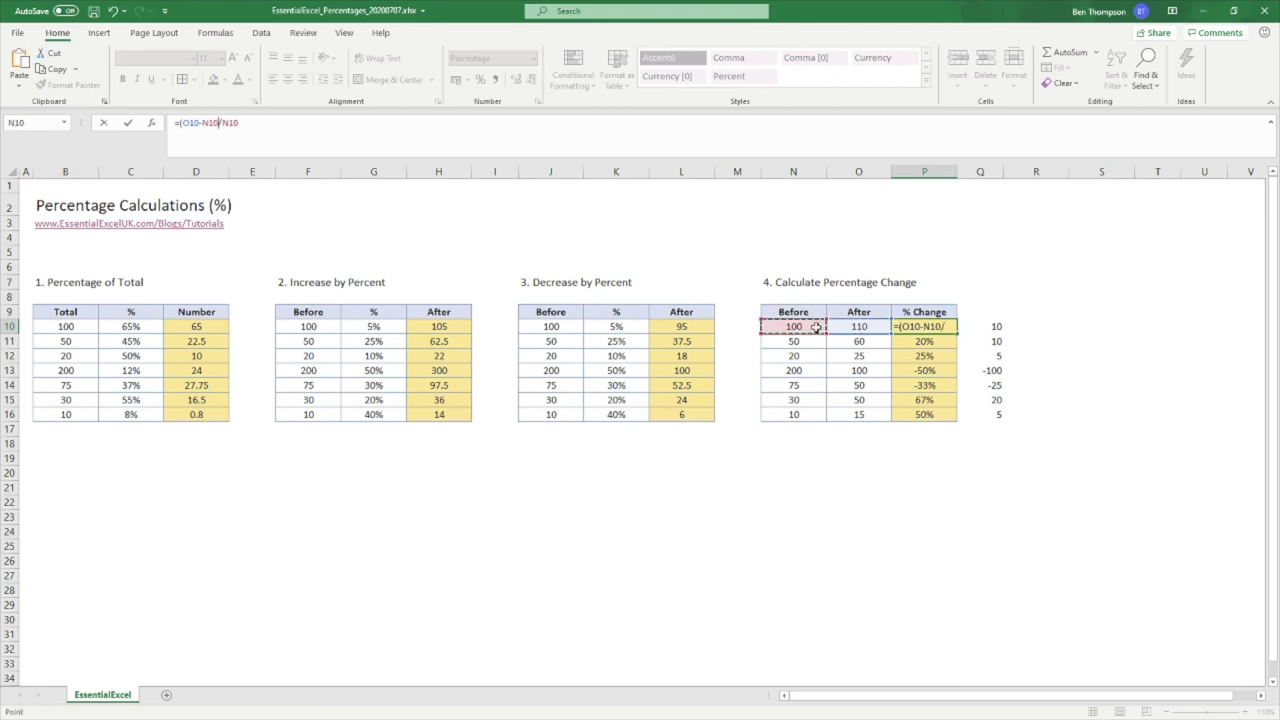
text())
key(Return)
click(945, 329)
double_click(958, 333)
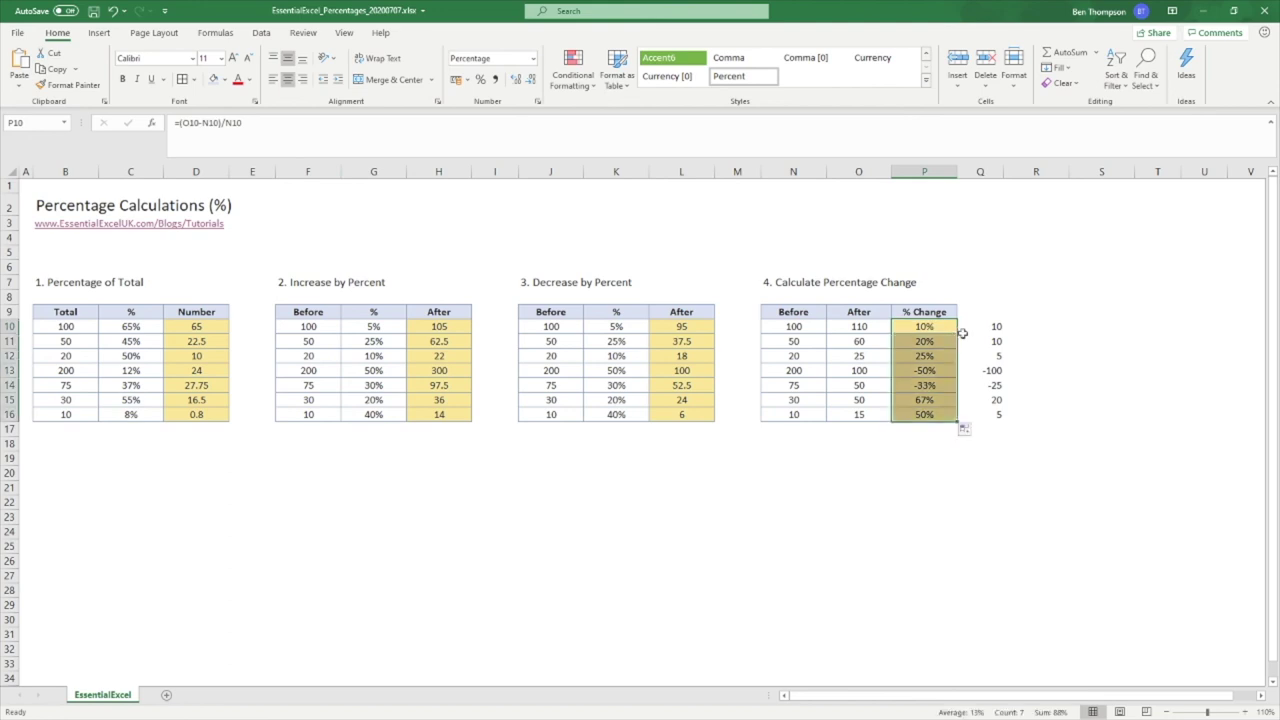
click(992, 171)
Clear helper column Q's contents and review the final % Change formula in P10
right_click(992, 171)
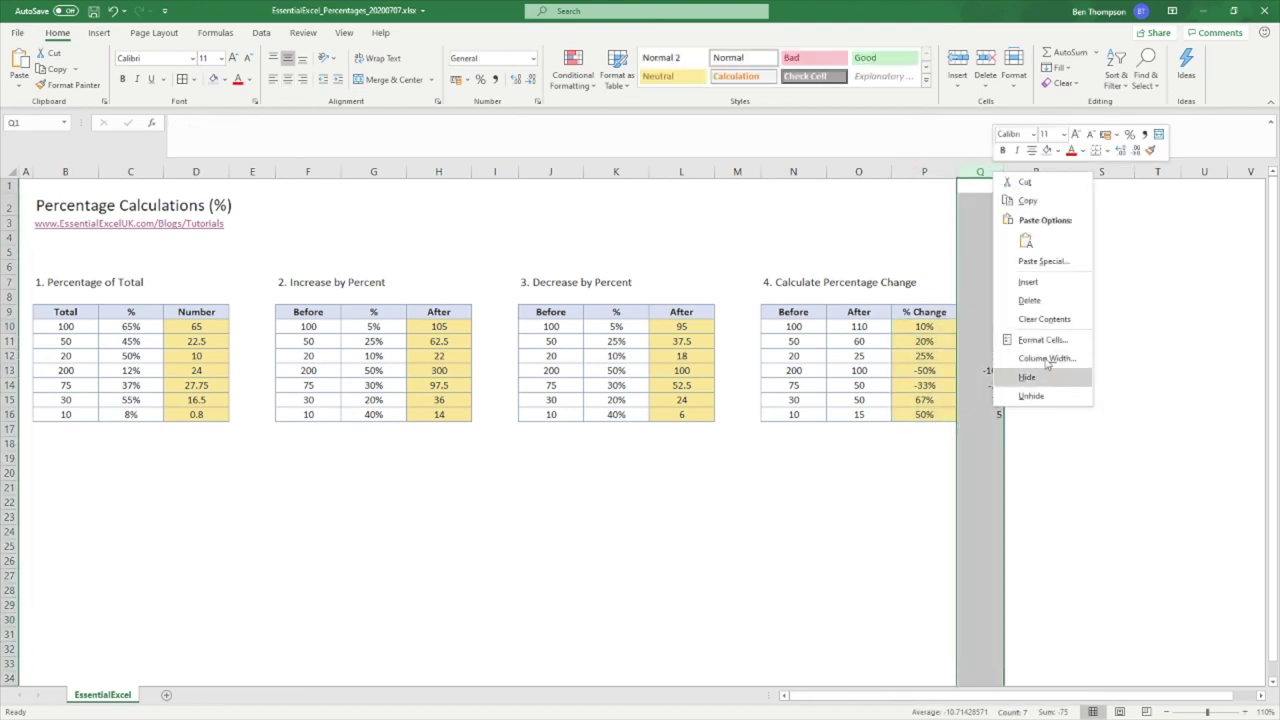
click(1048, 318)
click(1061, 342)
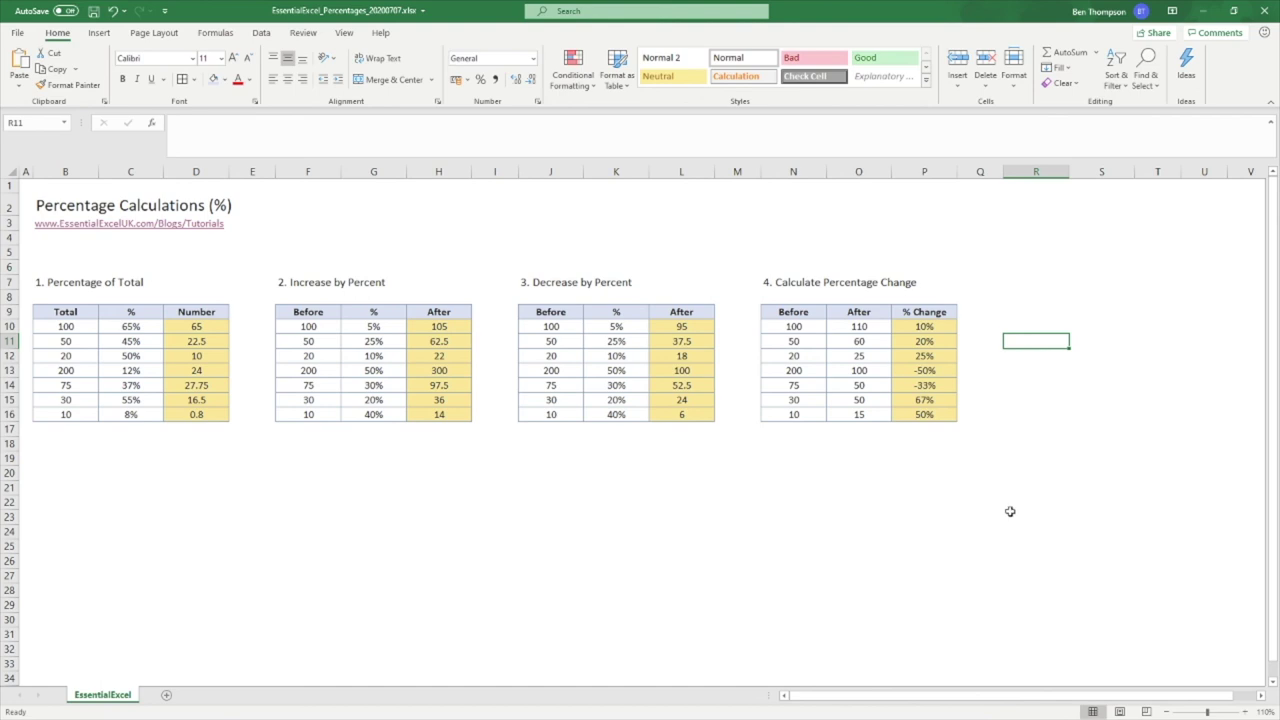
click(944, 328)
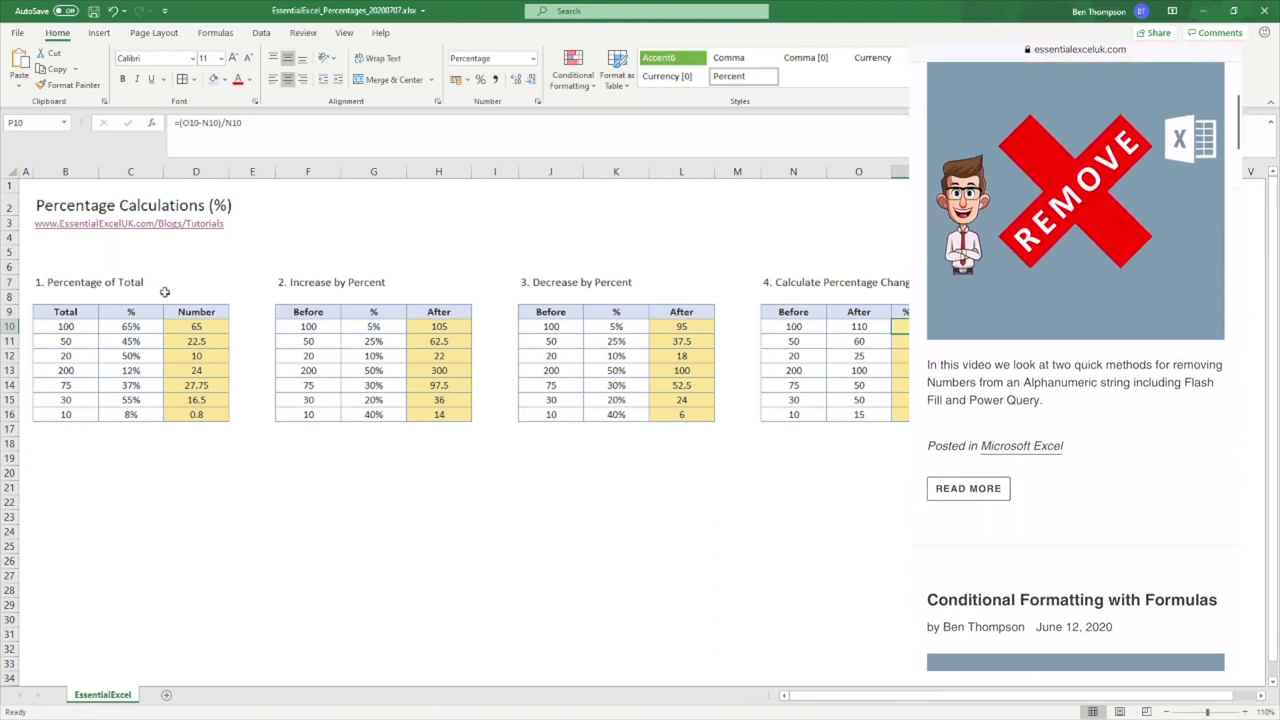
click(222, 343)
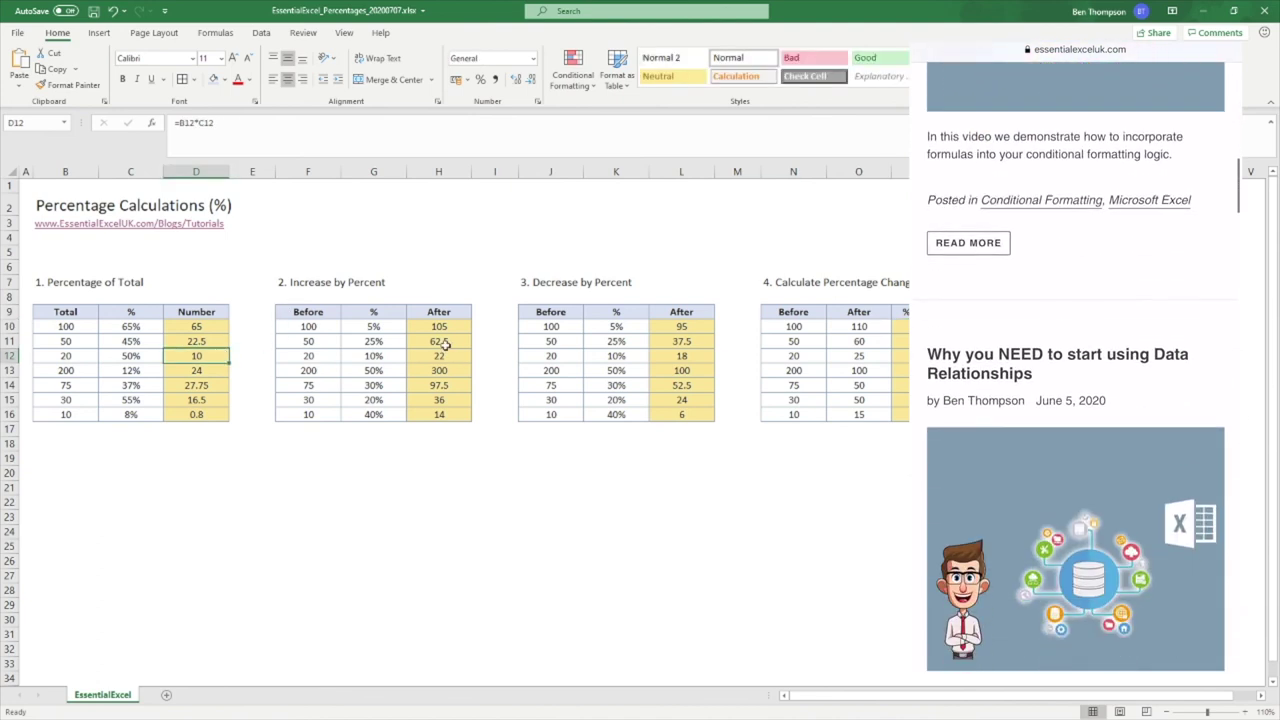
click(445, 341)
click(915, 356)
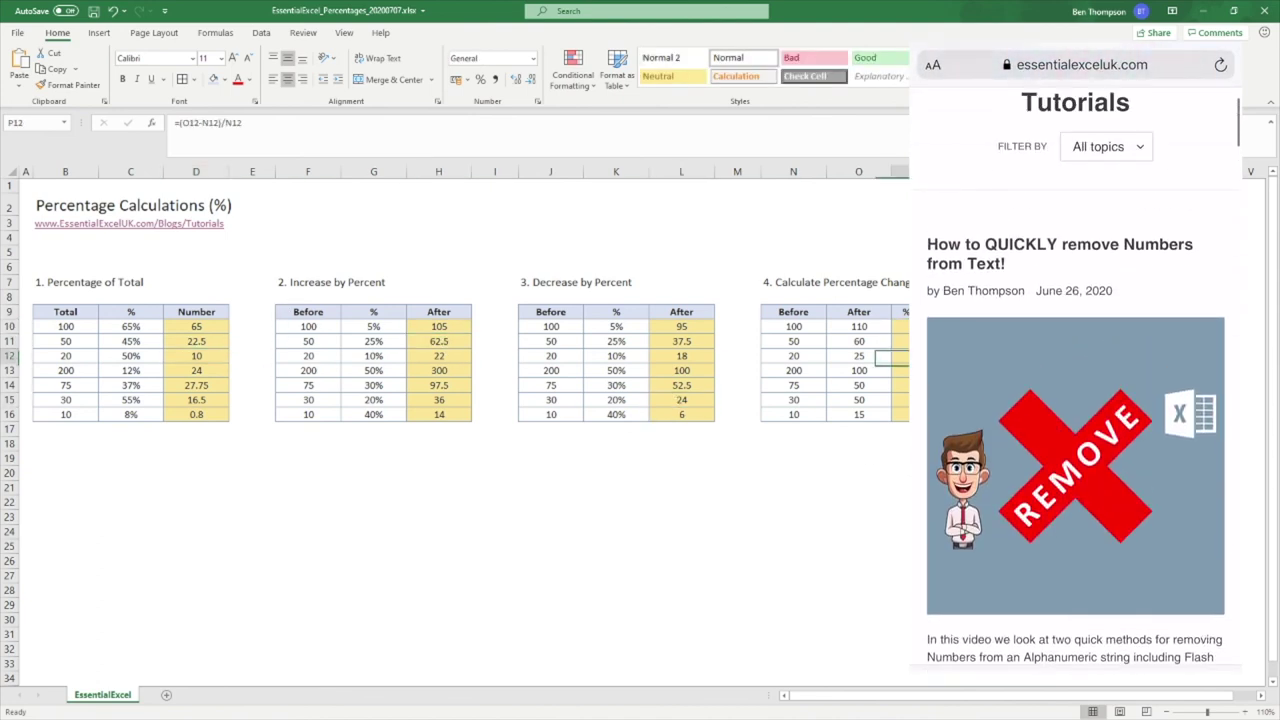
click(566, 343)
click(610, 356)
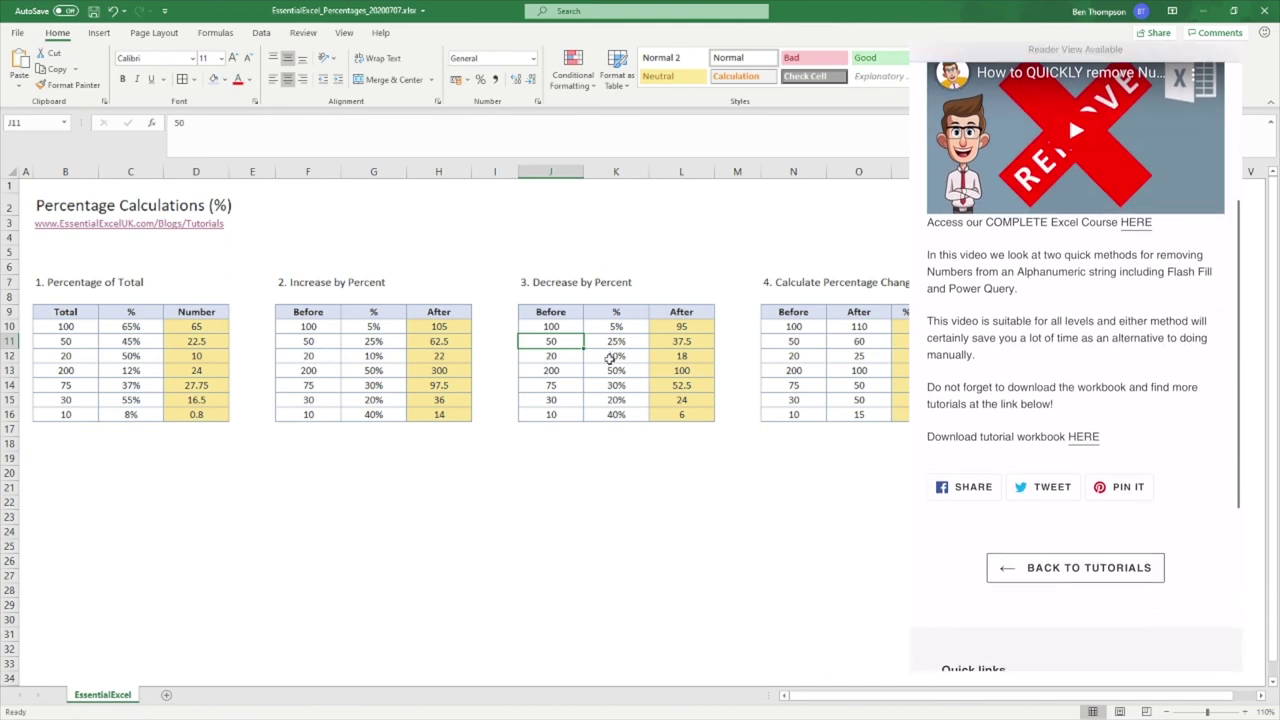